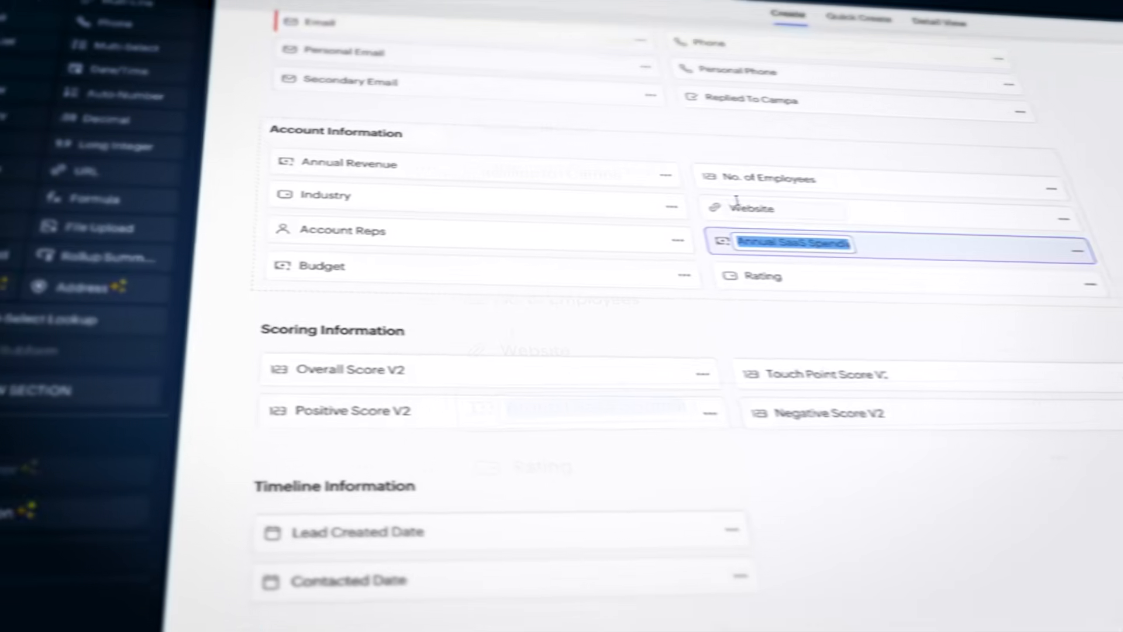
left_click_drag(784, 173, 870, 175)
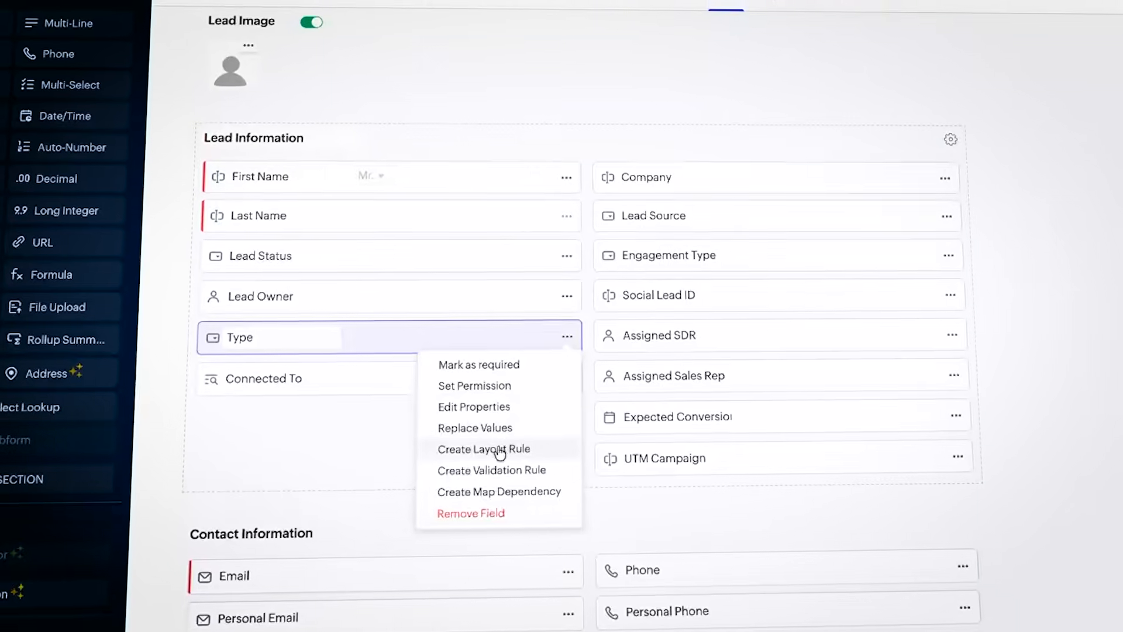
left_click(468, 440)
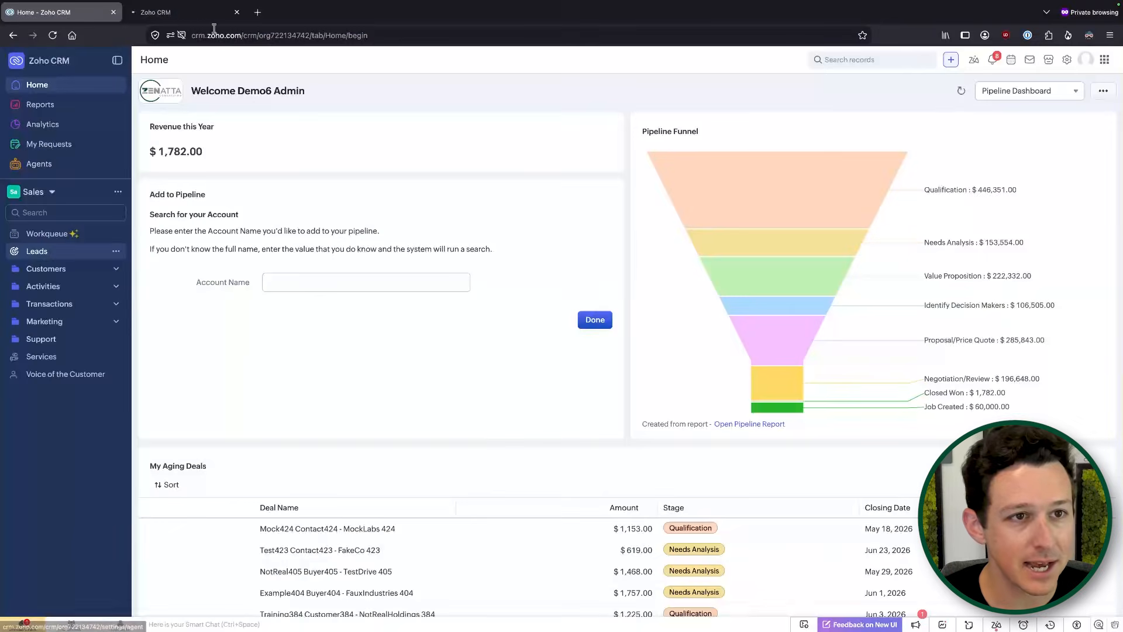
Step: Open the PretendPartners 438 lead from the All Leads list and set its Lead Status to Not Contacted
left_click(211, 13)
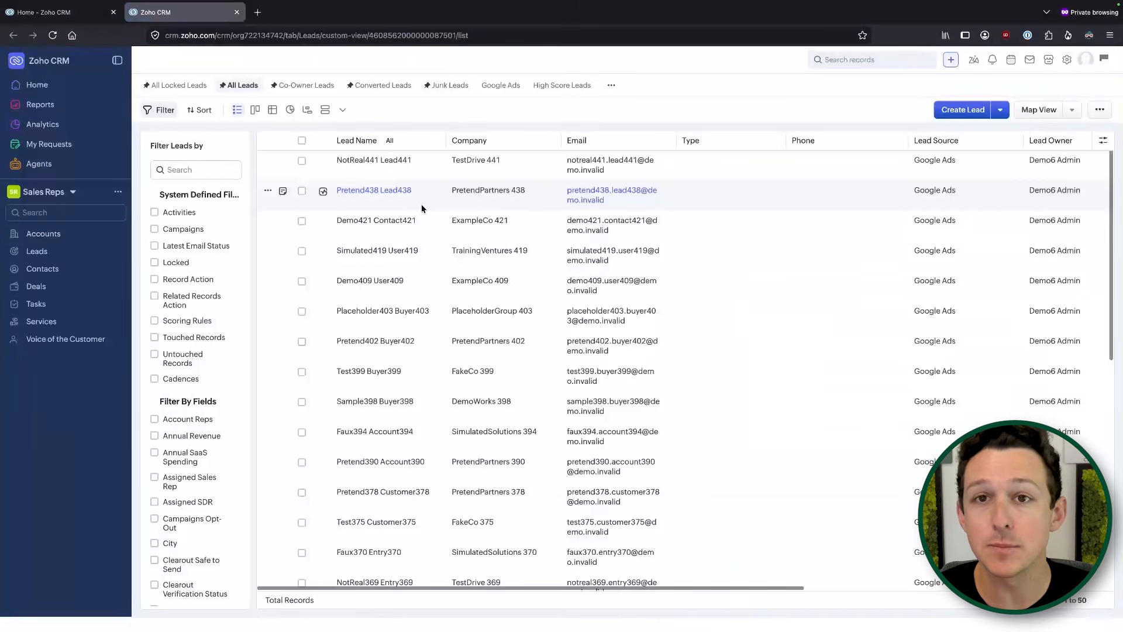
left_click(400, 195)
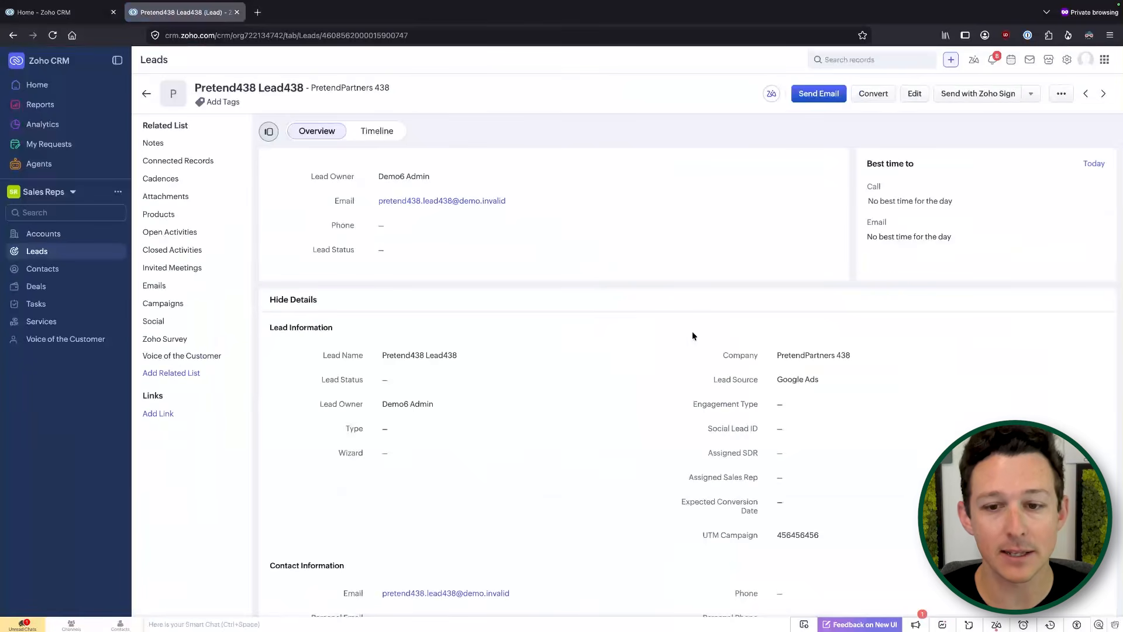
scroll(692, 336, "down", 1)
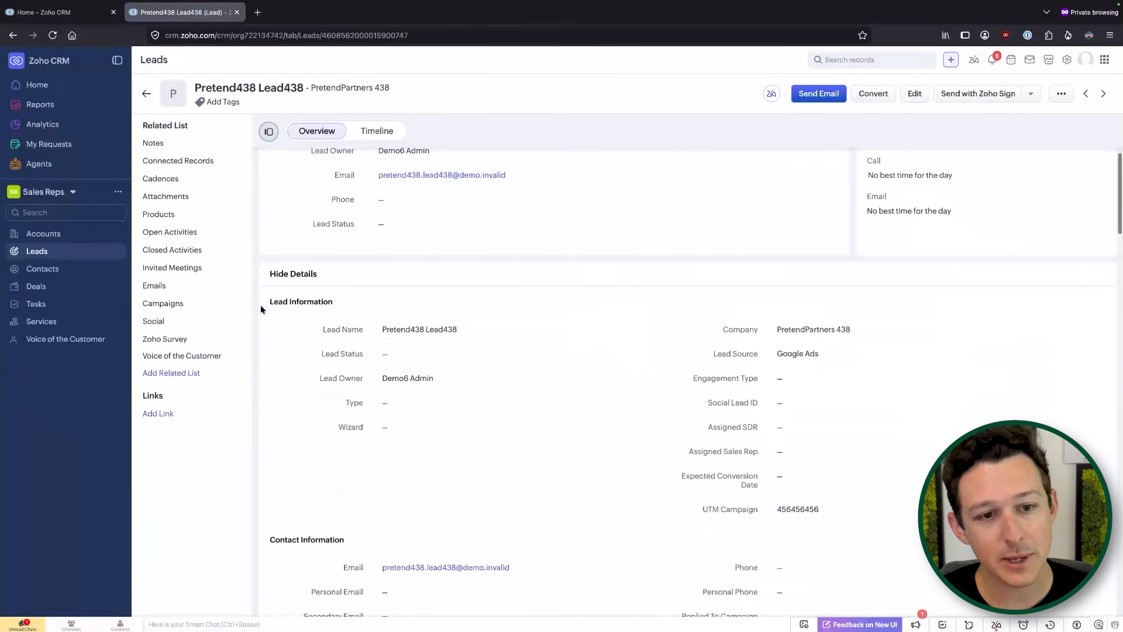
left_click(457, 357)
left_click(491, 419)
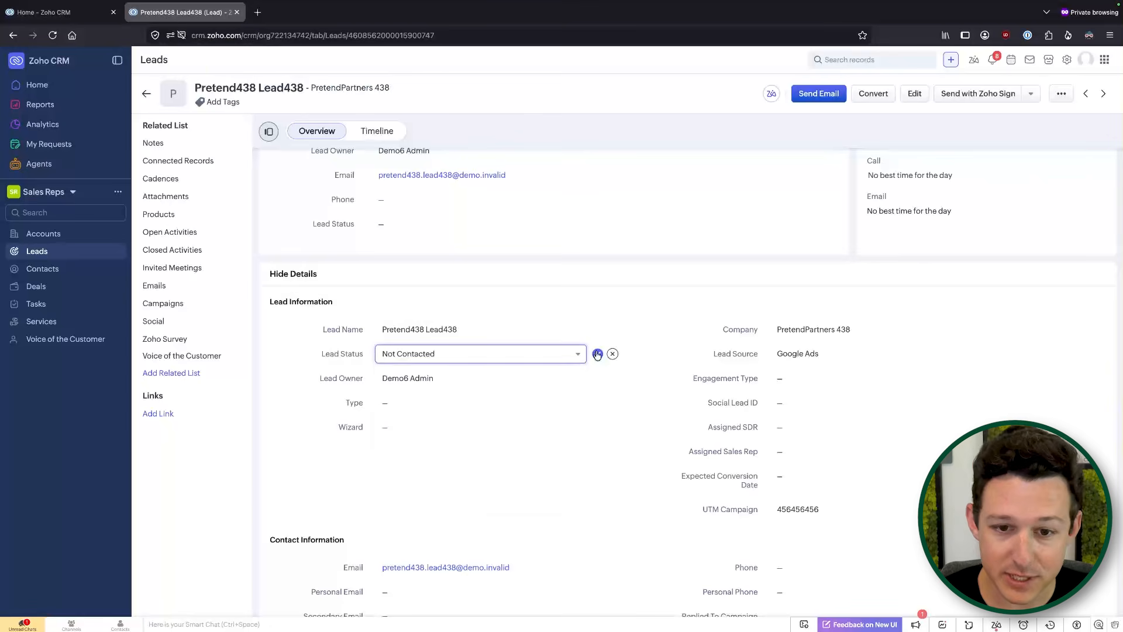
left_click(598, 355)
Step: Examine the lead's Contact Information and Account Information fields, including the available Industry options
scroll(623, 342, "down", 5)
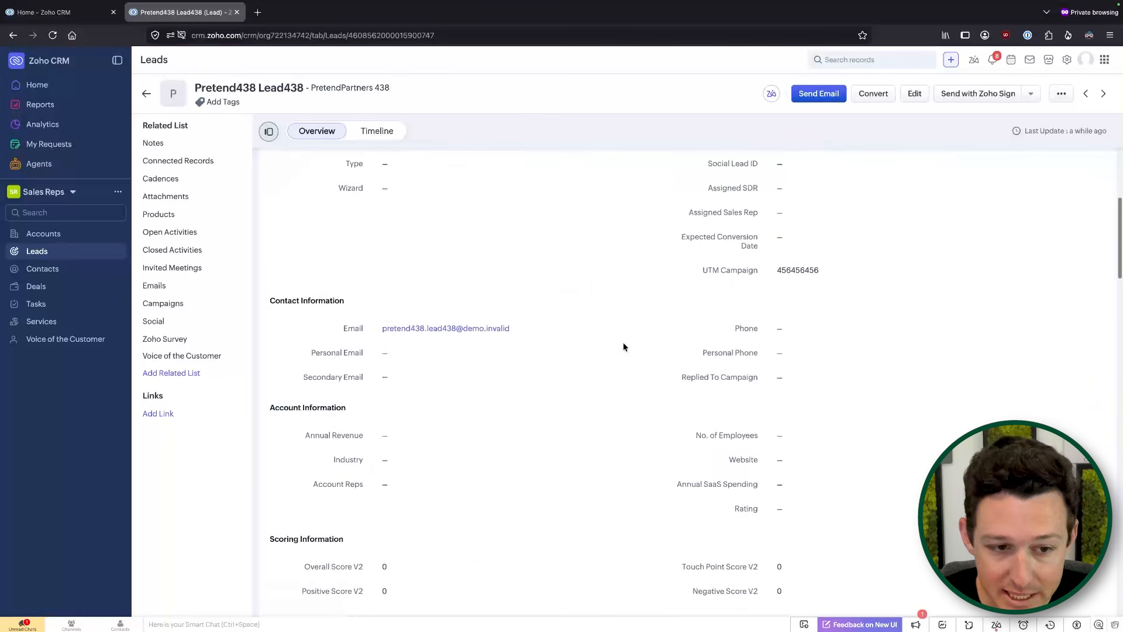
left_click_drag(270, 245, 627, 290)
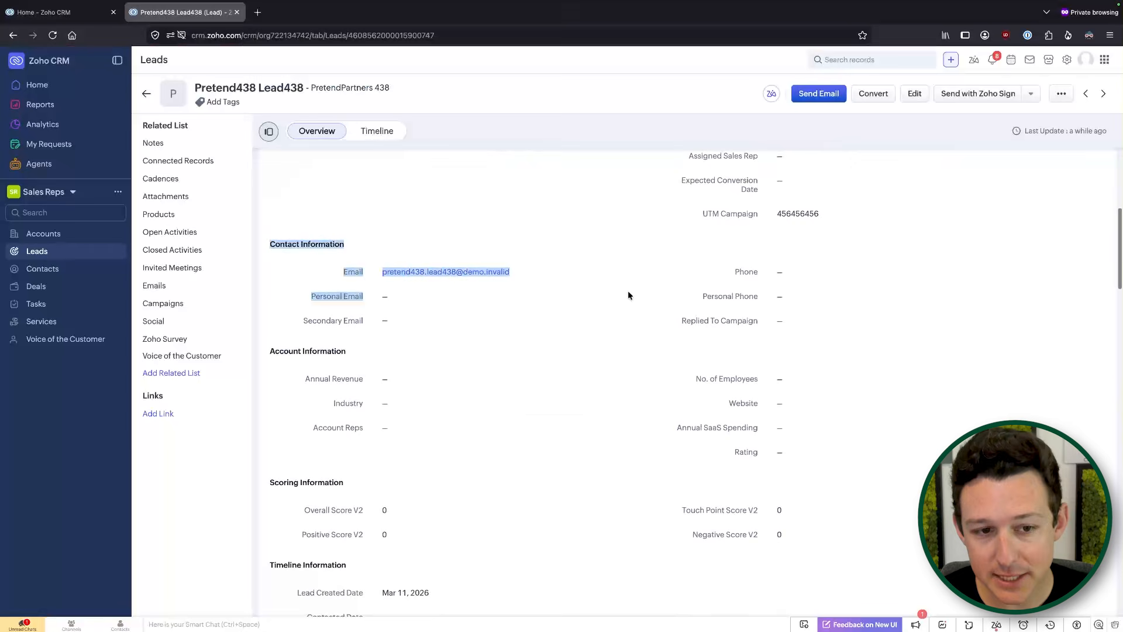
left_click(591, 344)
left_click_drag(256, 346, 574, 439)
left_click(574, 438)
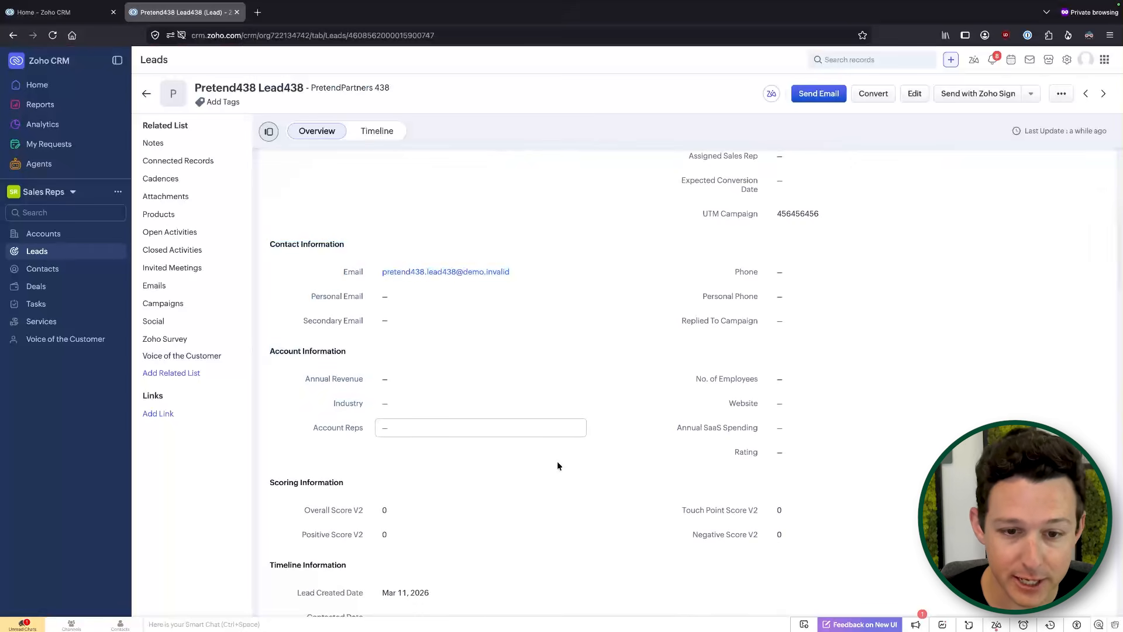
left_click(447, 405)
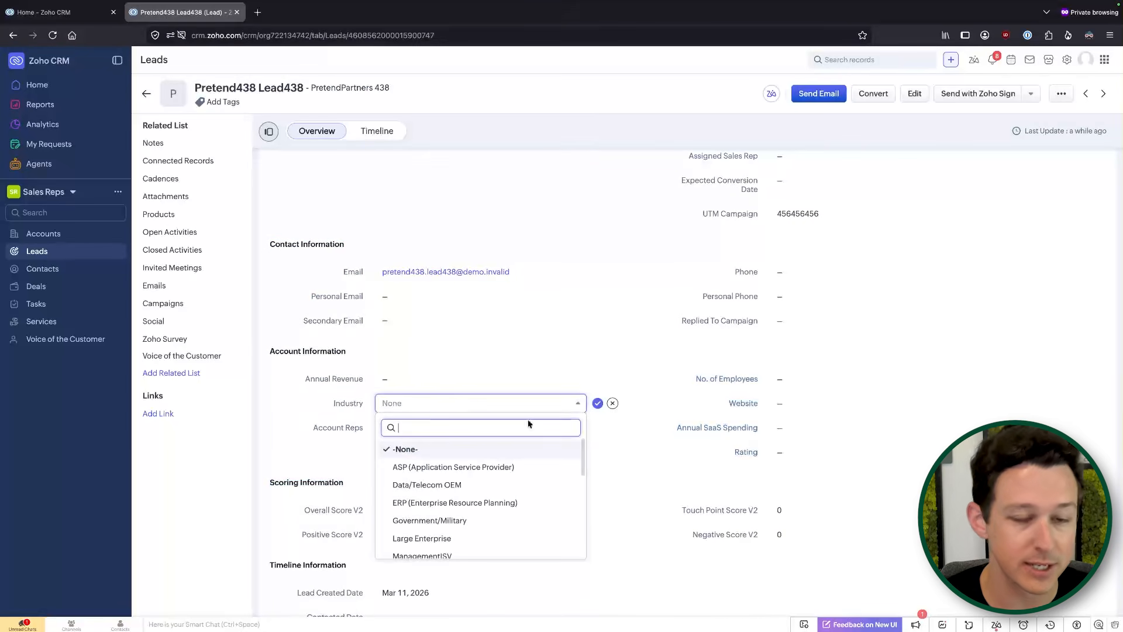
left_click(613, 404)
scroll(613, 404, "down", 3)
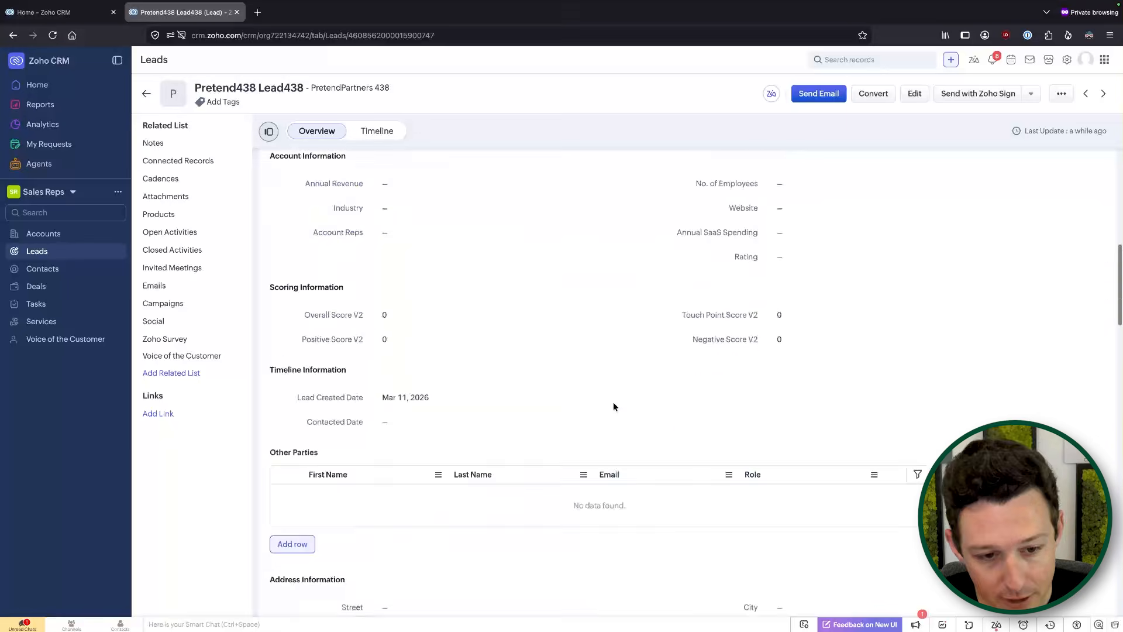
Step: Review the lead's detail sections from Lead Information down to Record Information, focusing on the account-related fields
scroll(613, 404, "up", 9)
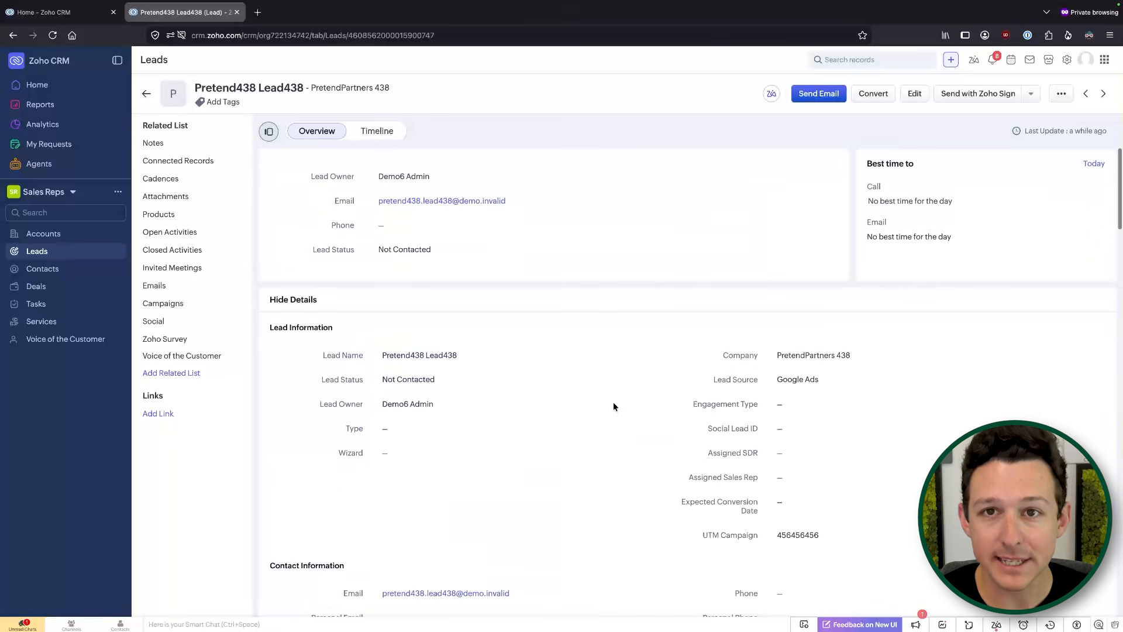
scroll(614, 406, "down", 3)
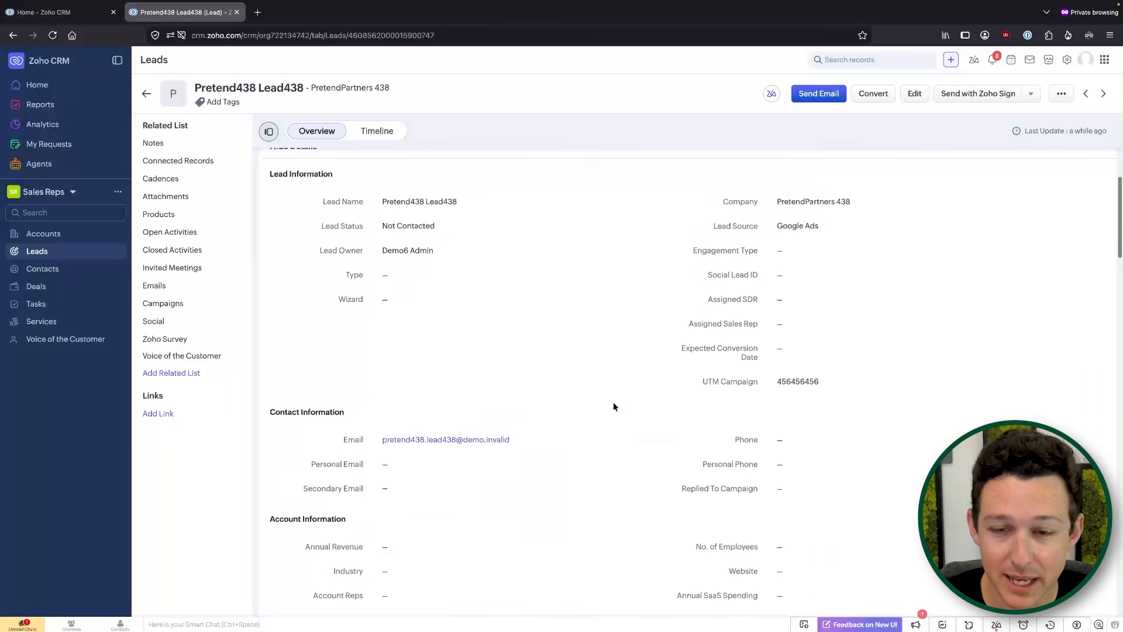
scroll(613, 406, "down", 1)
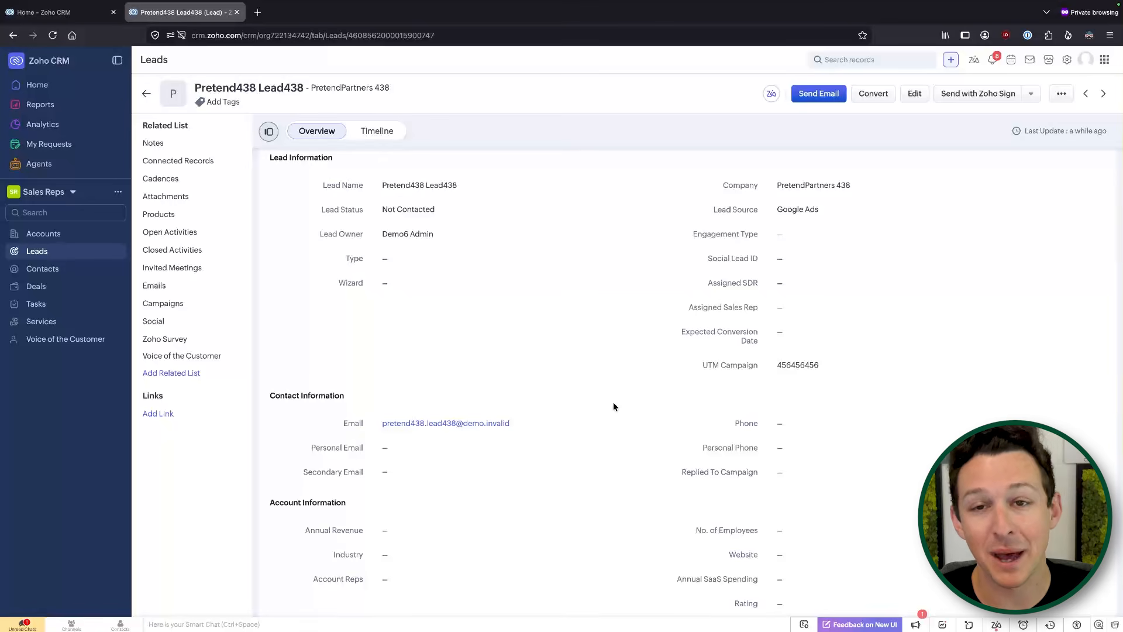
left_click_drag(268, 503, 513, 584)
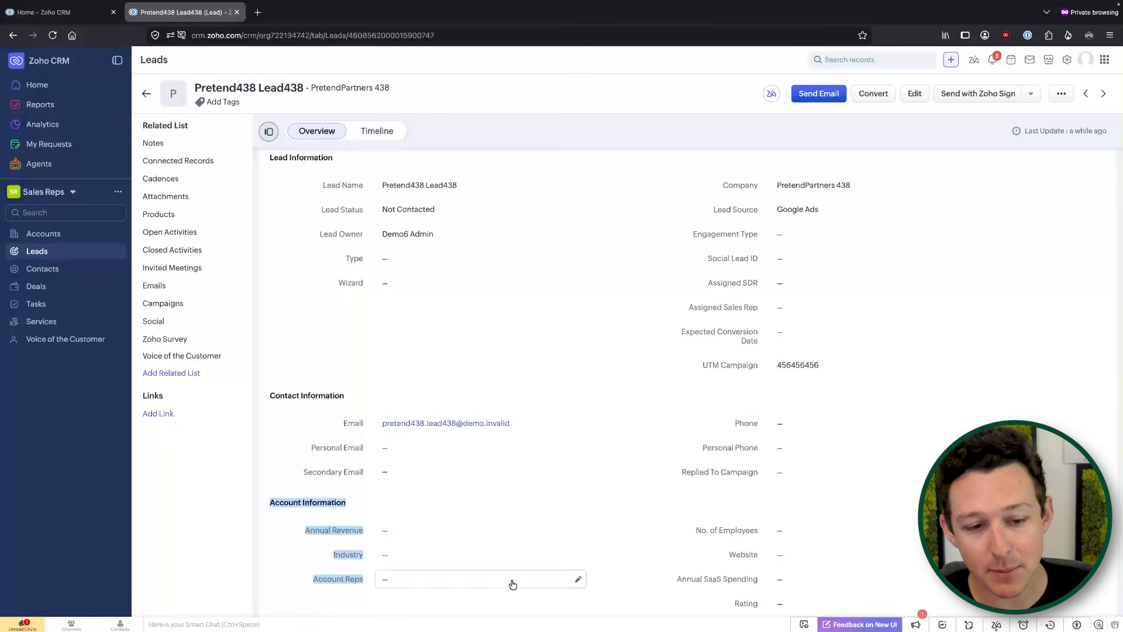
left_click(631, 533)
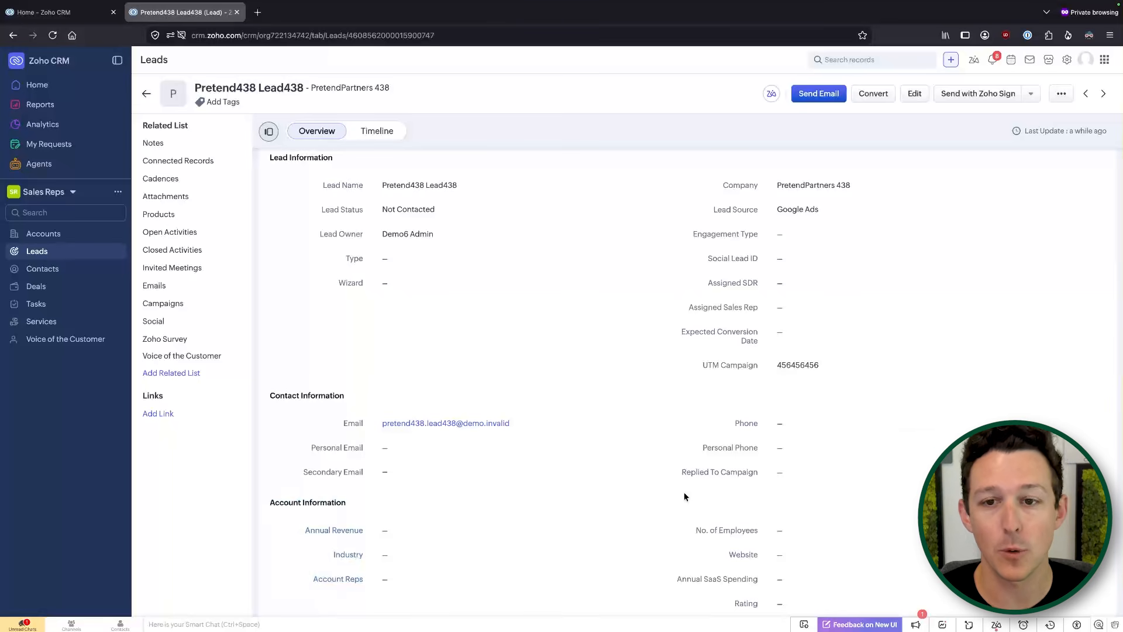
scroll(684, 493, "up", 1)
scroll(684, 496, "down", 10)
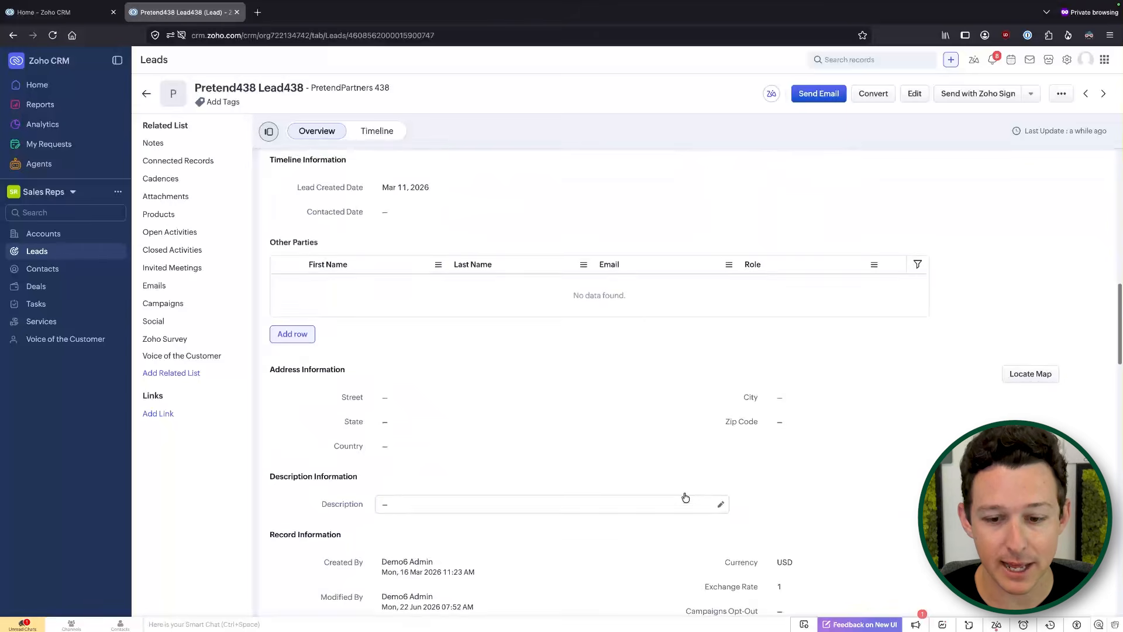
scroll(704, 321, "up", 12)
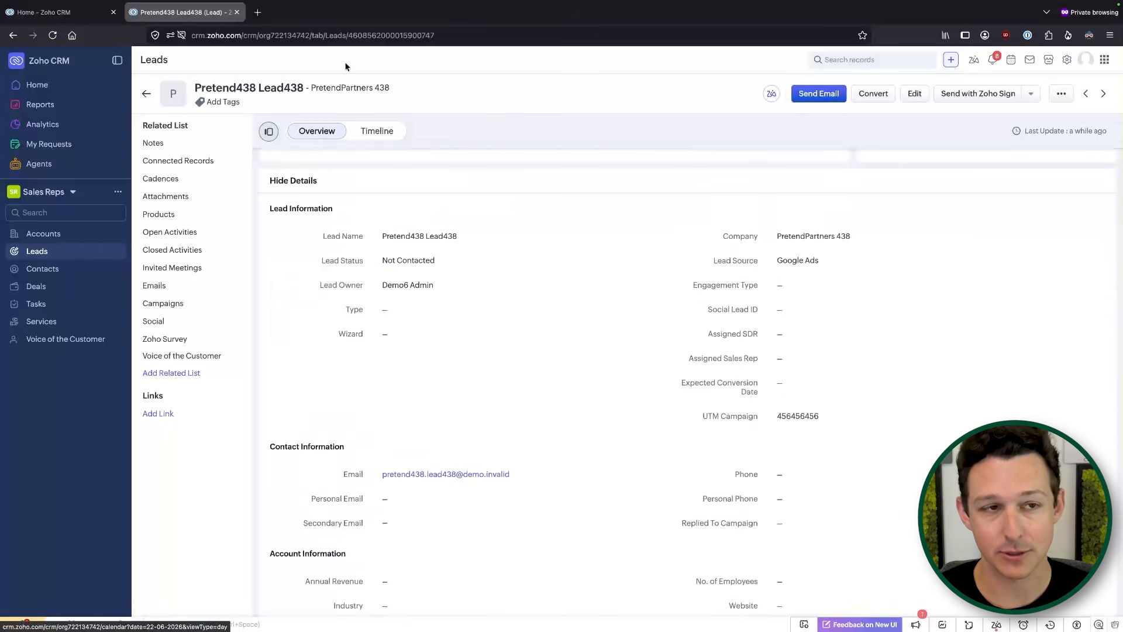
Step: Open the layout settings of the Leads module in the CRM setup
left_click(1067, 61)
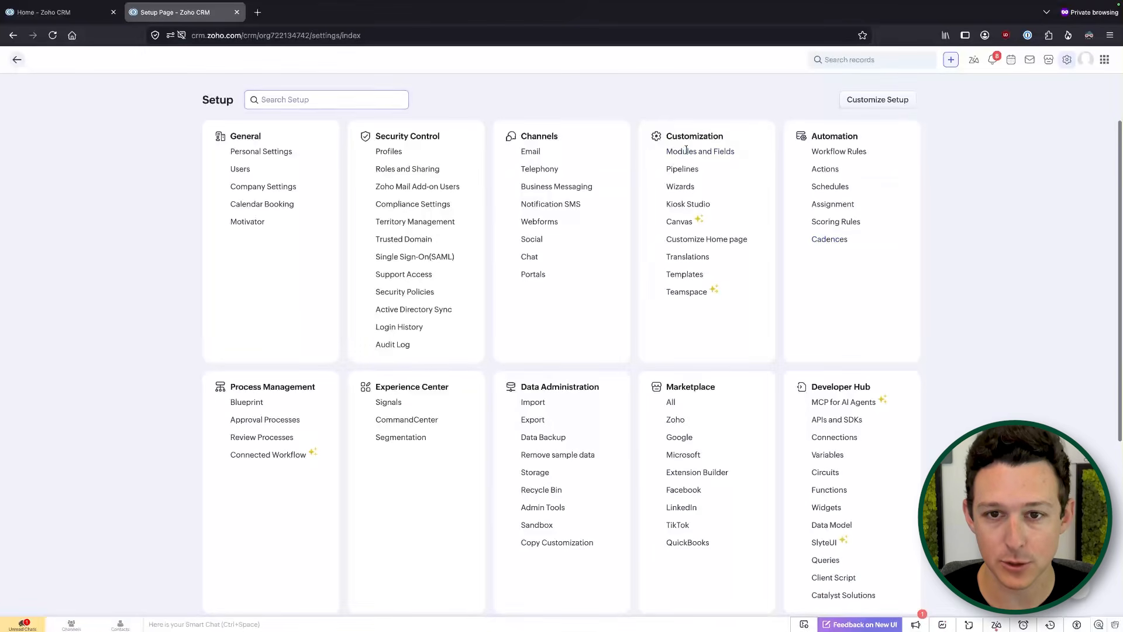
left_click(718, 152)
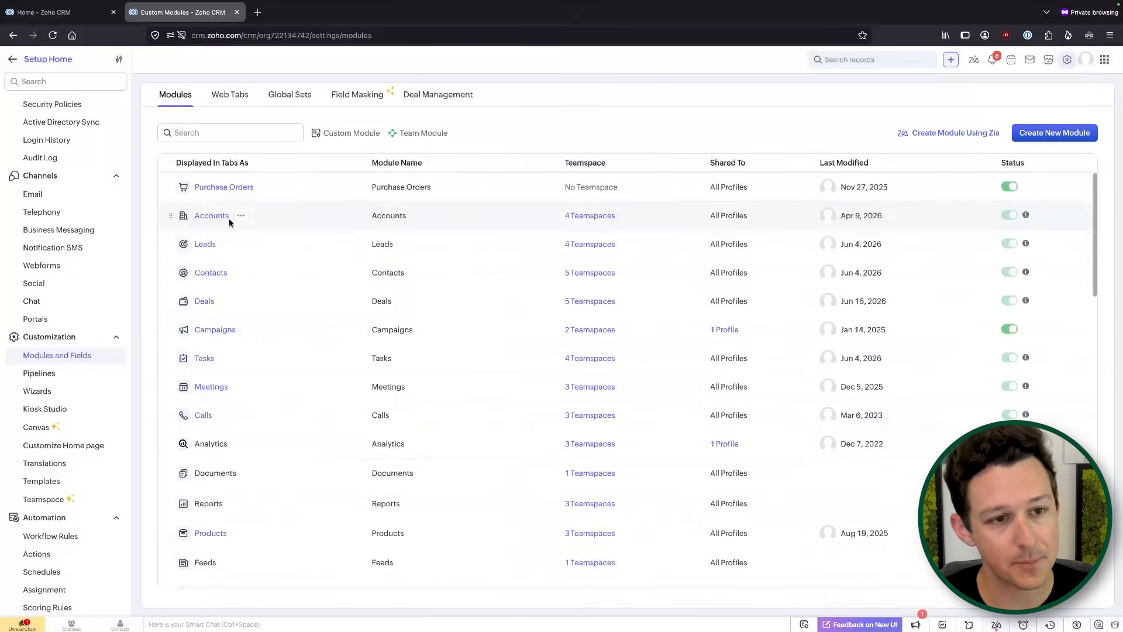
left_click(204, 245)
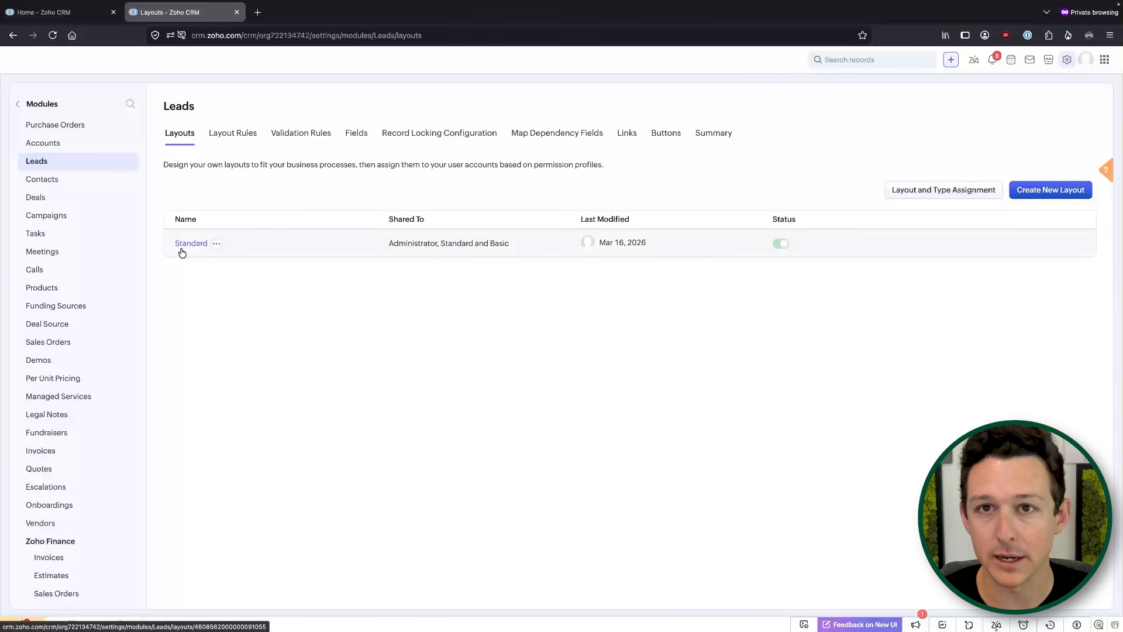
Step: Rename the Standard layout of the Leads module as B2B
left_click(217, 246)
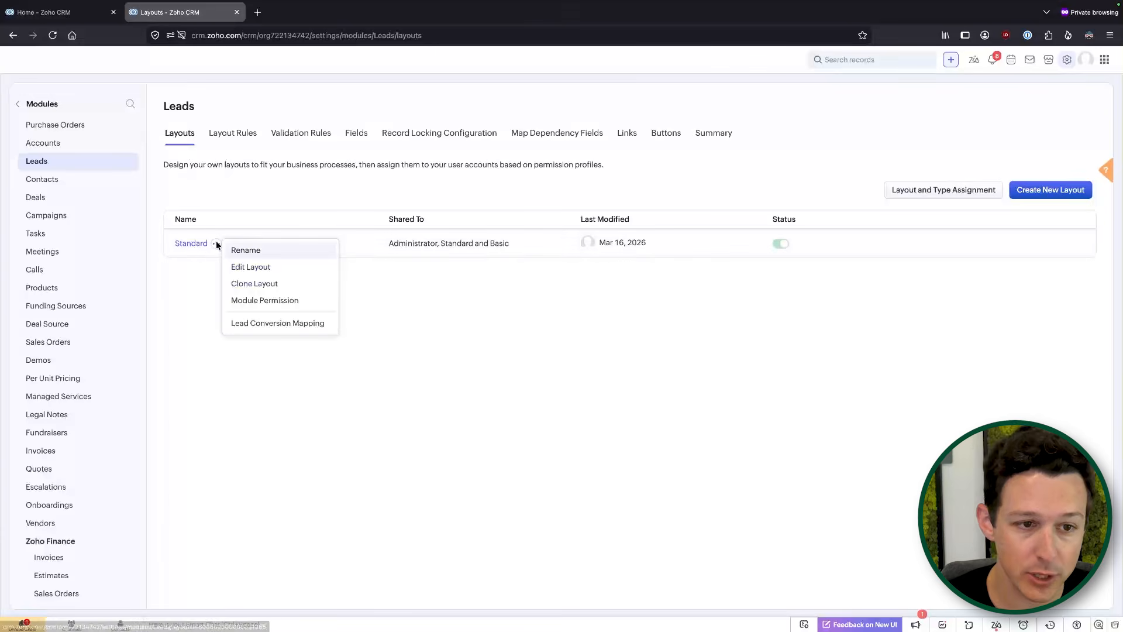
left_click(243, 248)
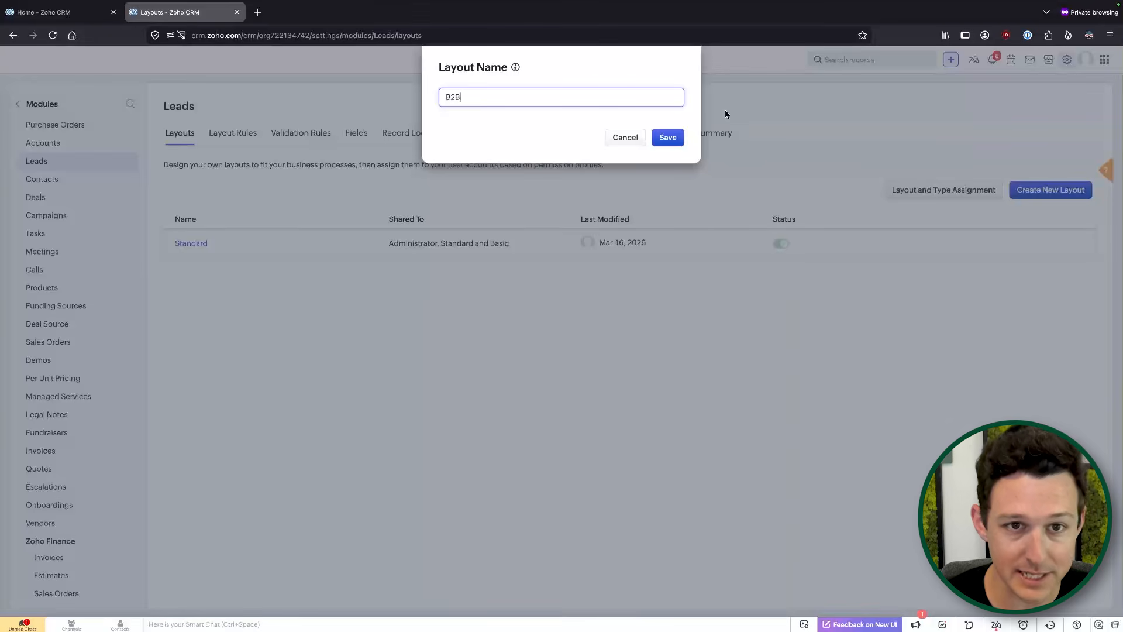
left_click(681, 139)
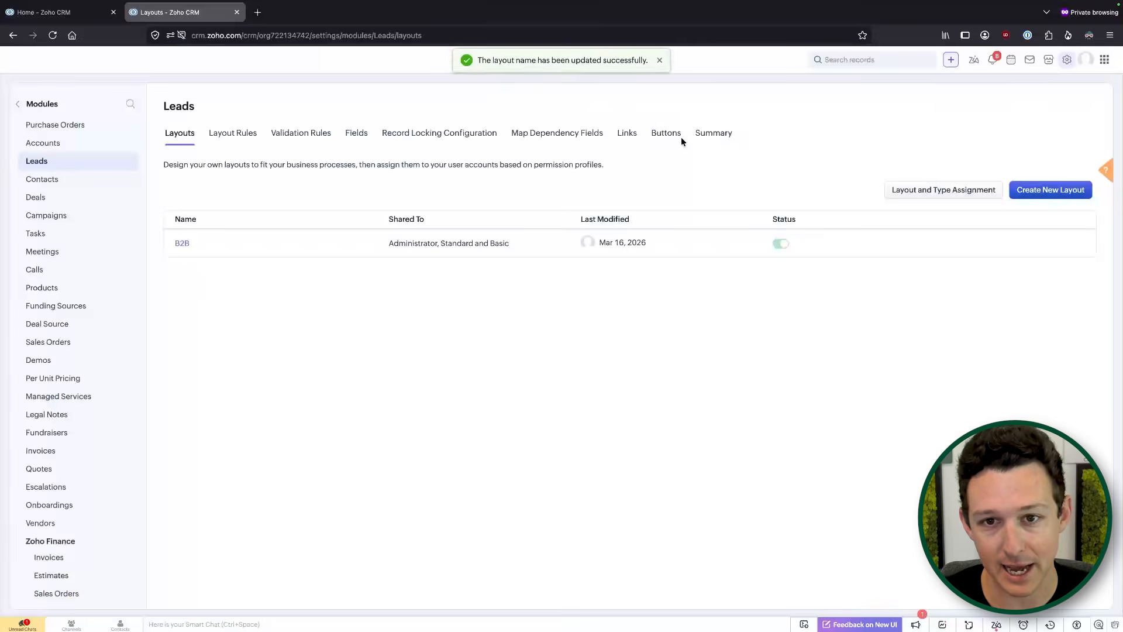
Step: Add a currency field named Budget to the Account Information section of the B2B layout and save the layout
left_click(182, 243)
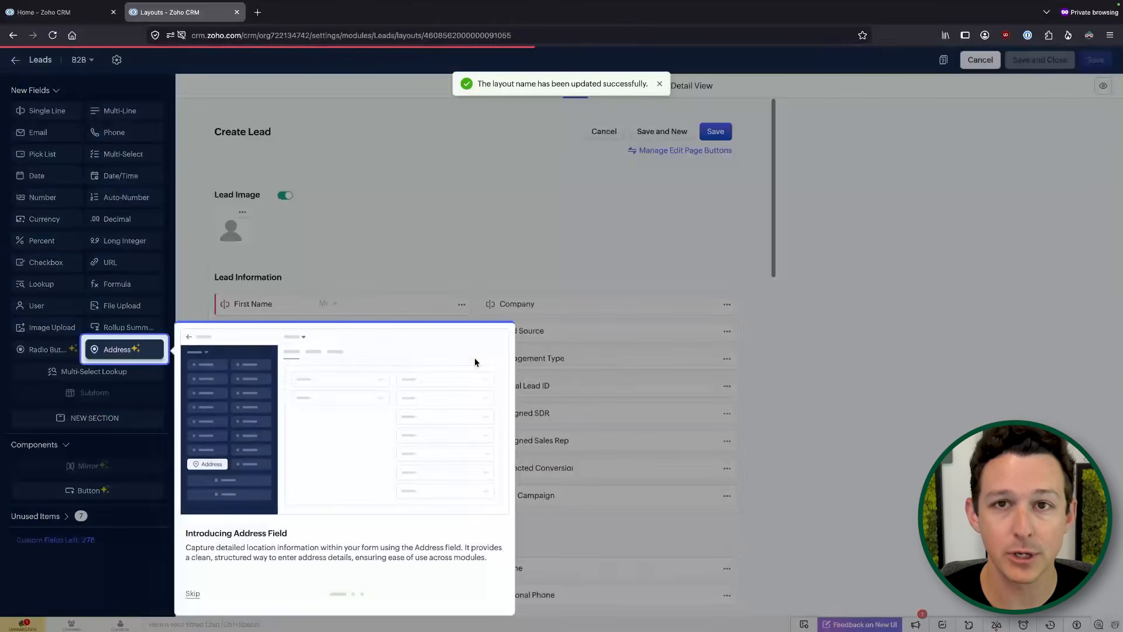
left_click(192, 593)
scroll(353, 442, "down", 2)
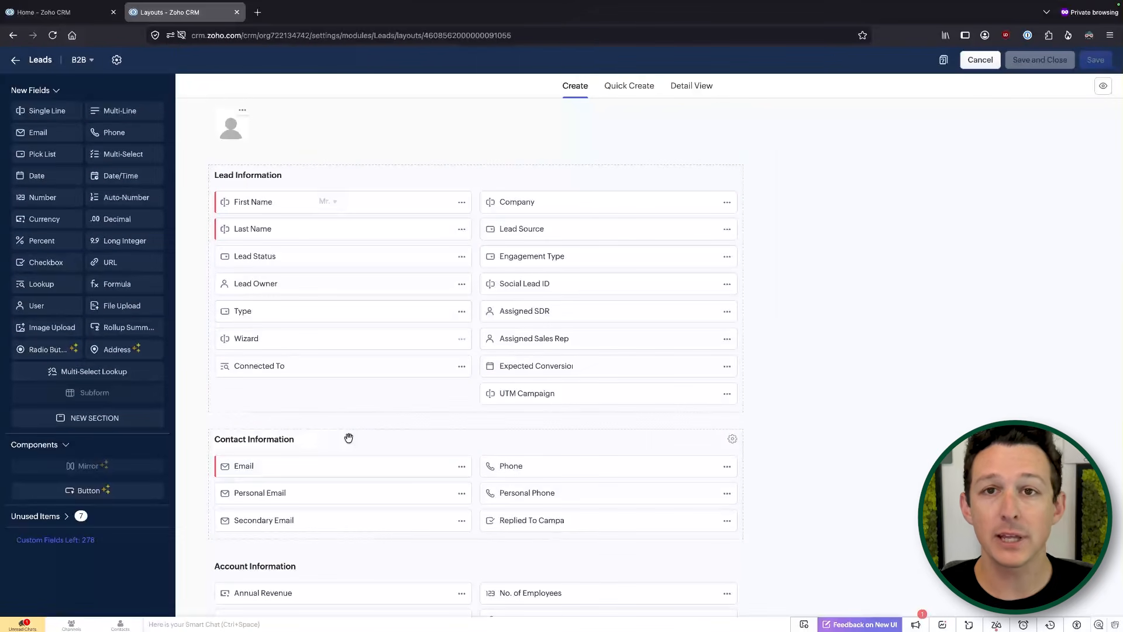
scroll(349, 378, "down", 5)
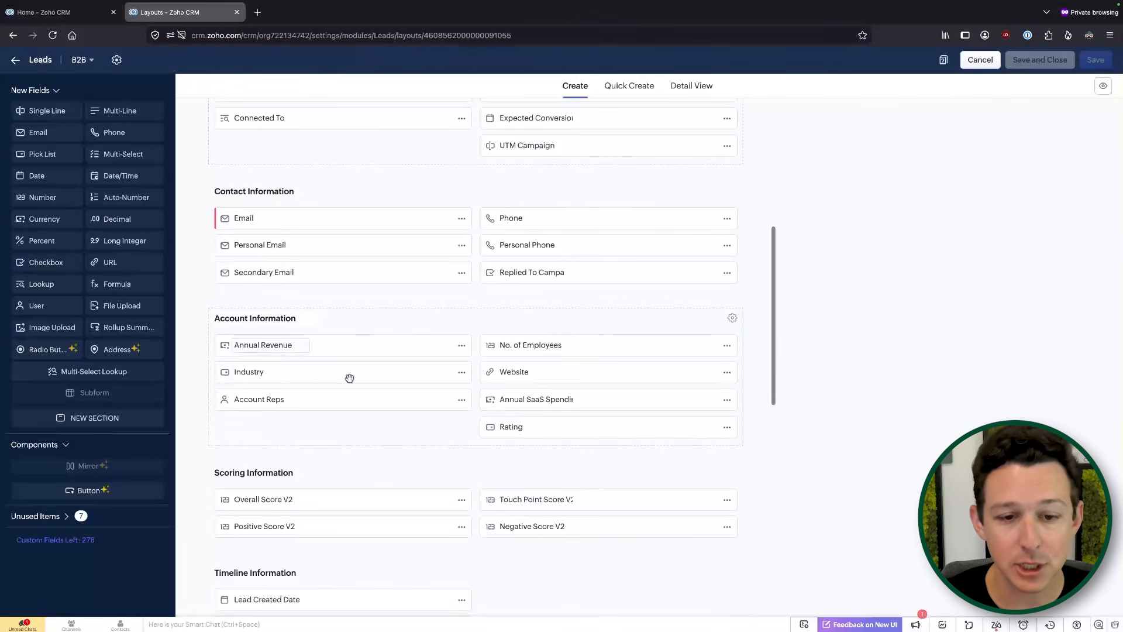
scroll(349, 378, "down", 3)
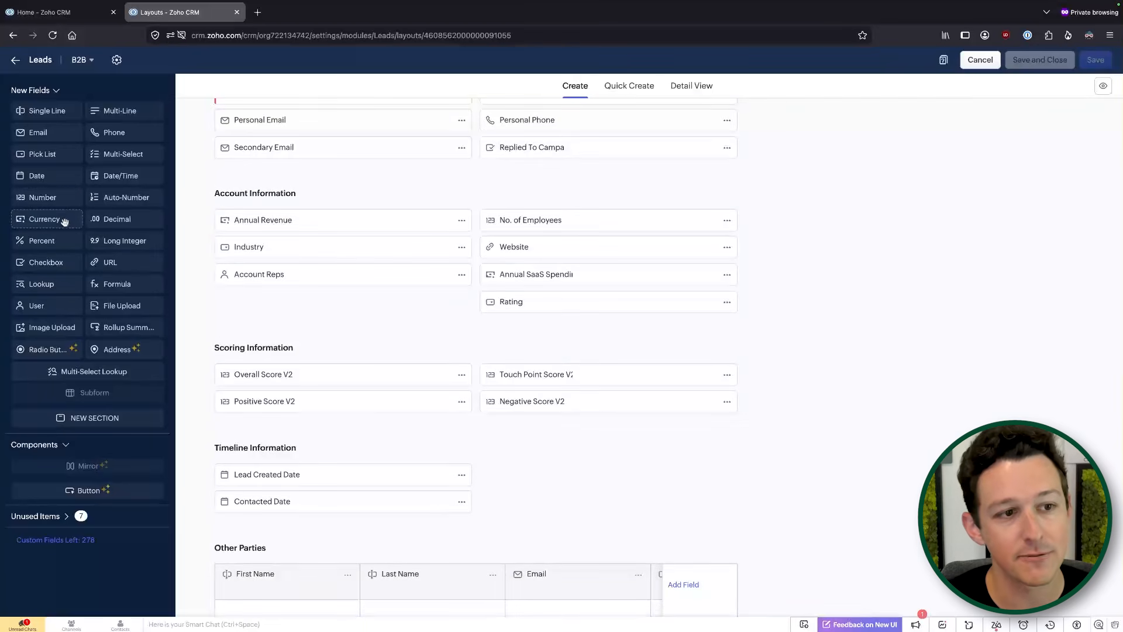
left_click_drag(64, 221, 271, 285)
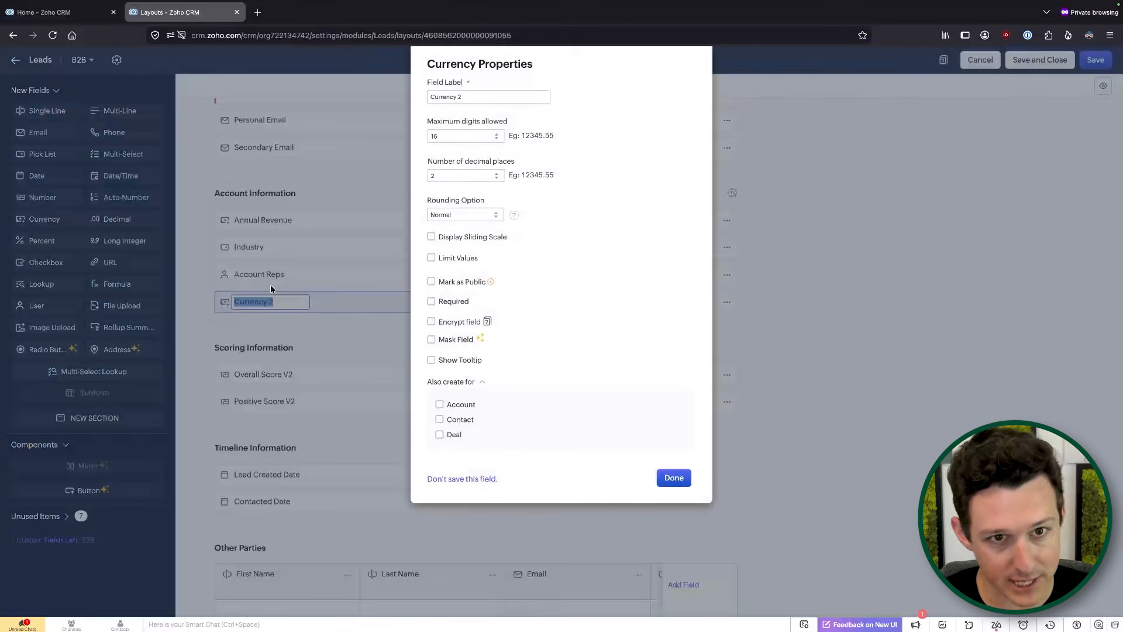
left_click(674, 477)
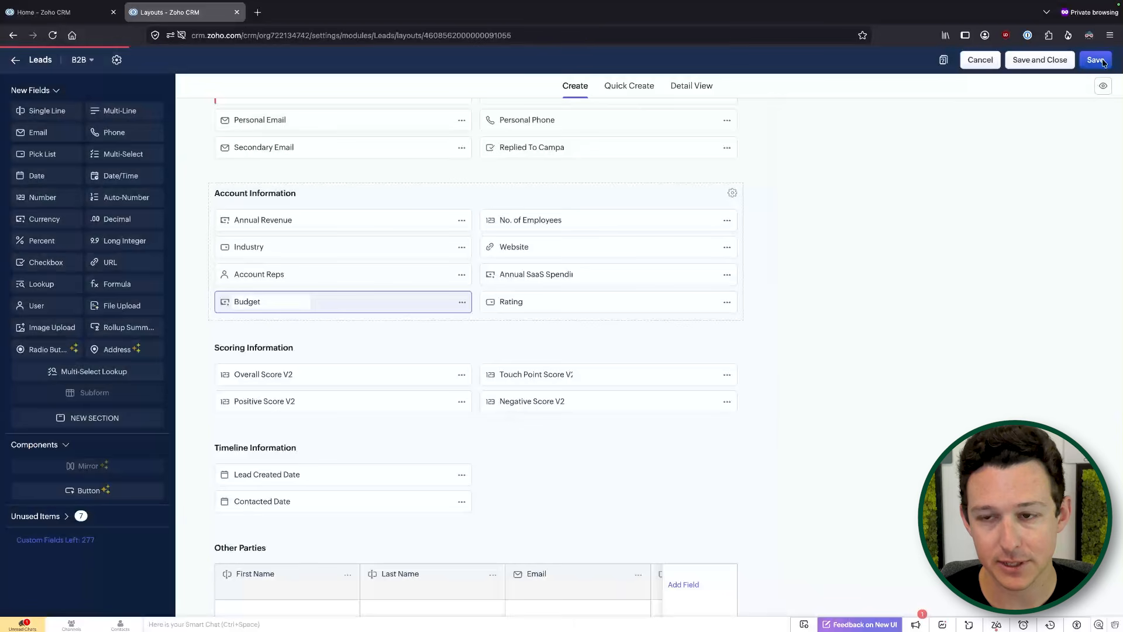
Step: Look over the sections of the B2B layout, closing and reopening its editor to check the Account Information fields
scroll(365, 254, "down", 5)
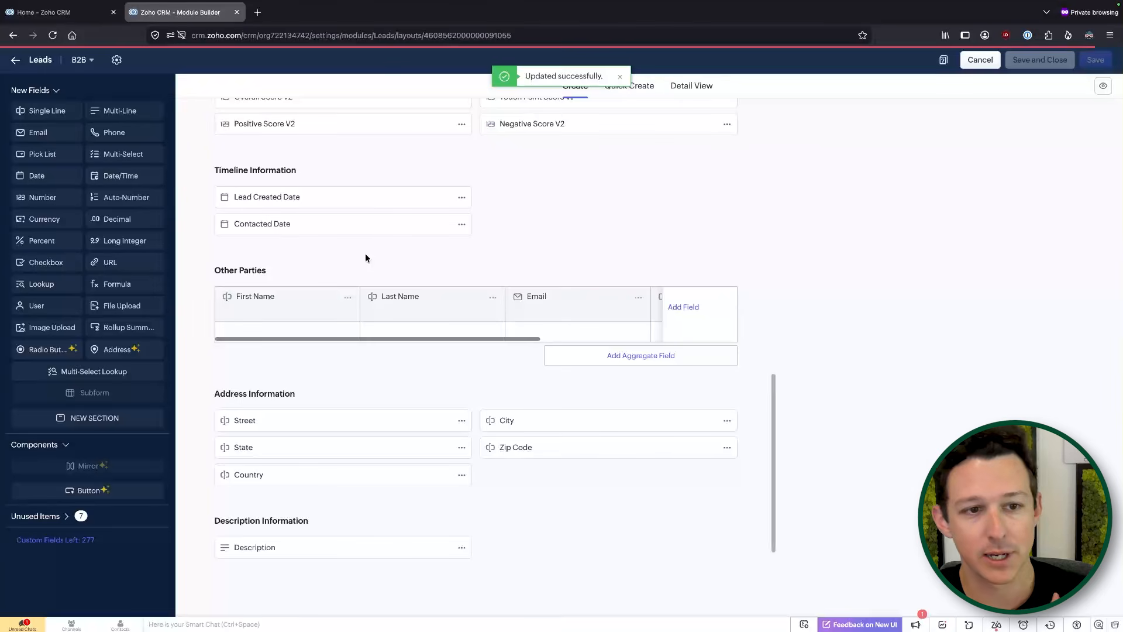
scroll(365, 258, "up", 8)
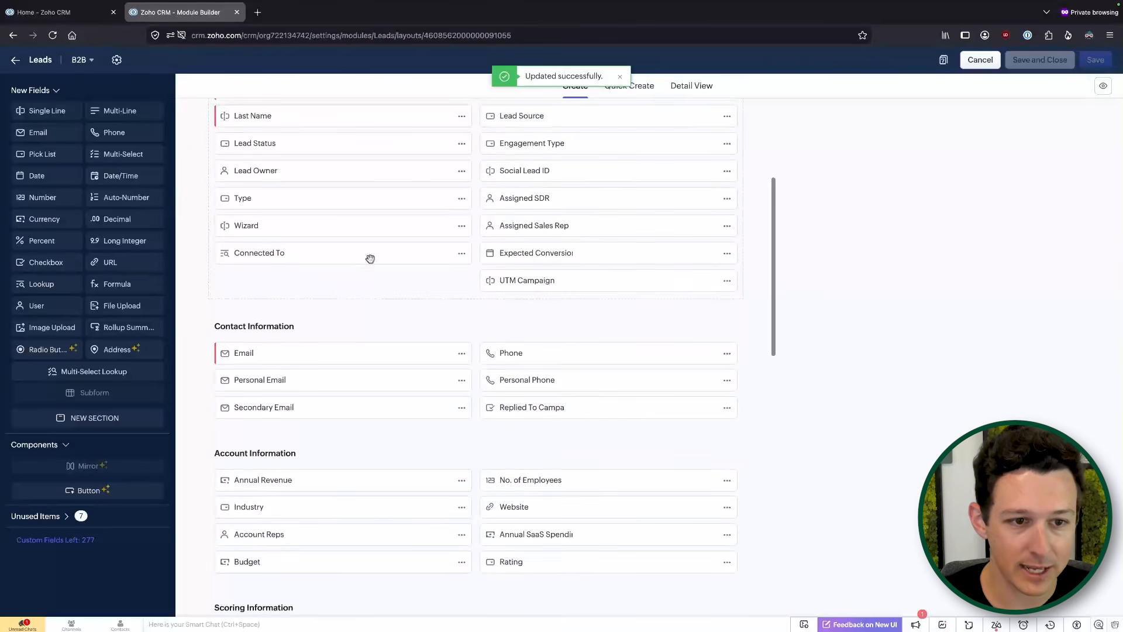
scroll(630, 248, "up", 3)
scroll(628, 250, "down", 1)
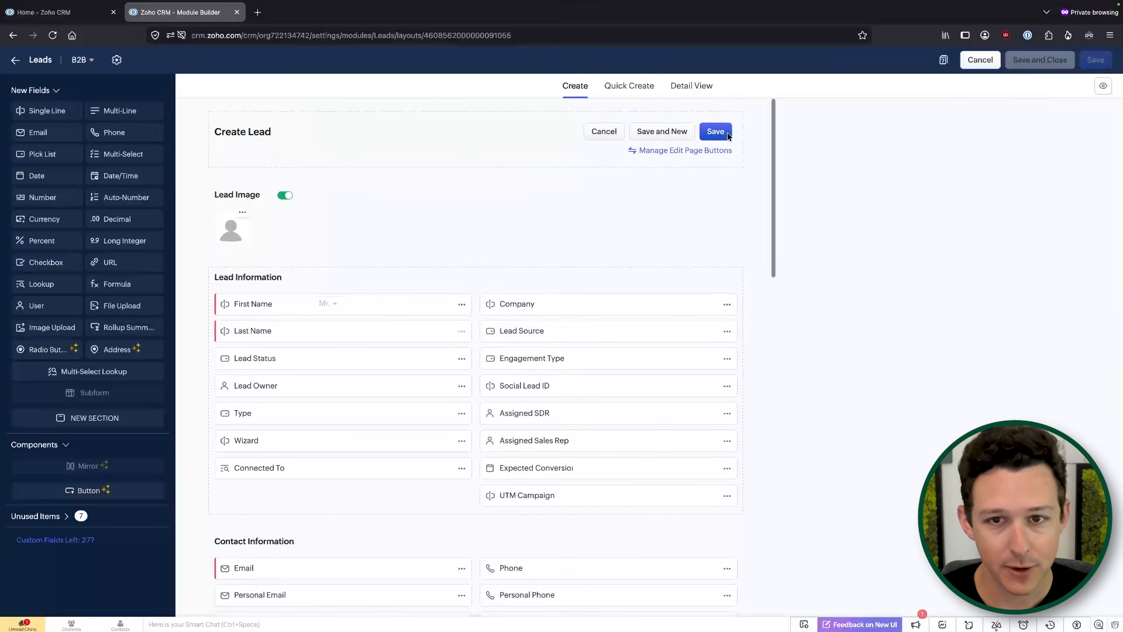
left_click(980, 60)
left_click(180, 243)
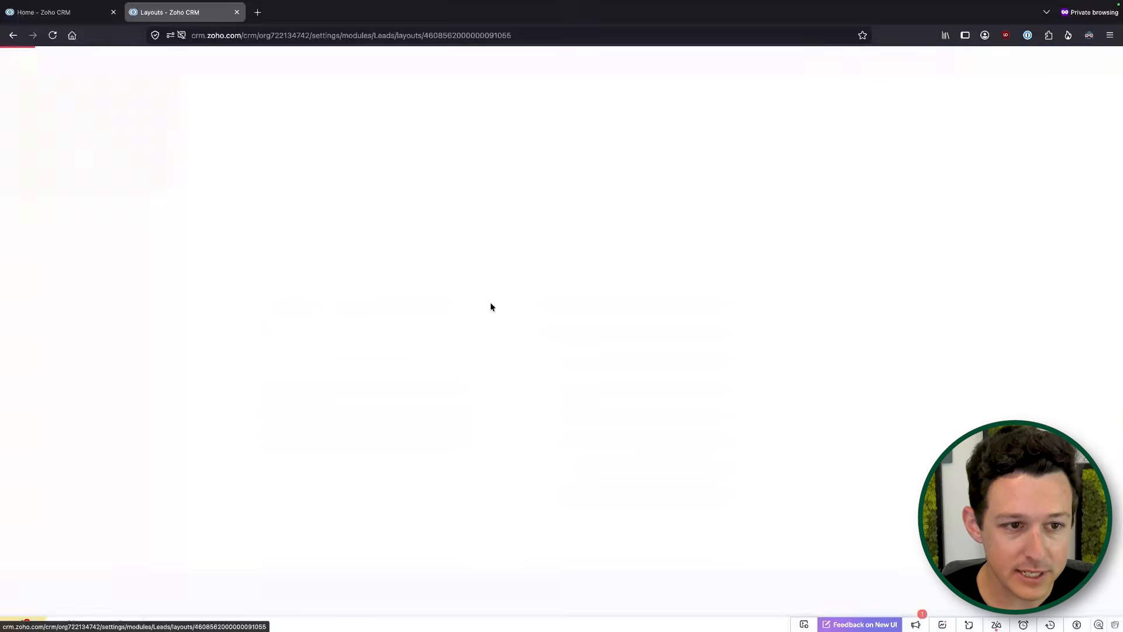
scroll(490, 306, "down", 5)
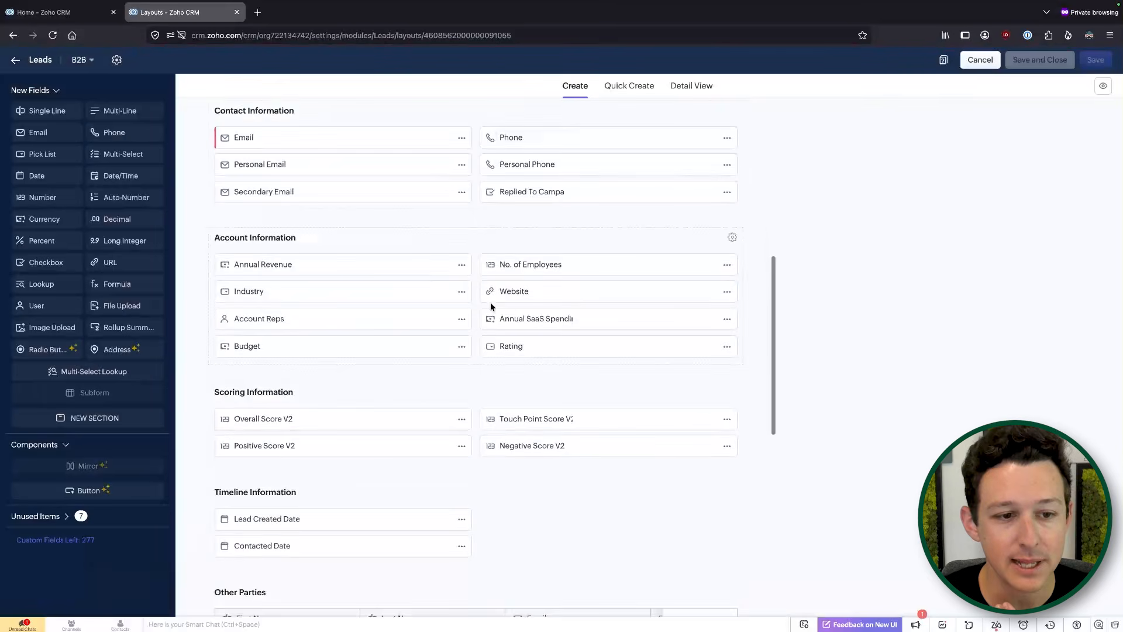
Step: Look over the Account Information fields of the B2B layout, including Annual SaaS Spending and No. of Employees, and close the layout editor
scroll(491, 306, "down", 1)
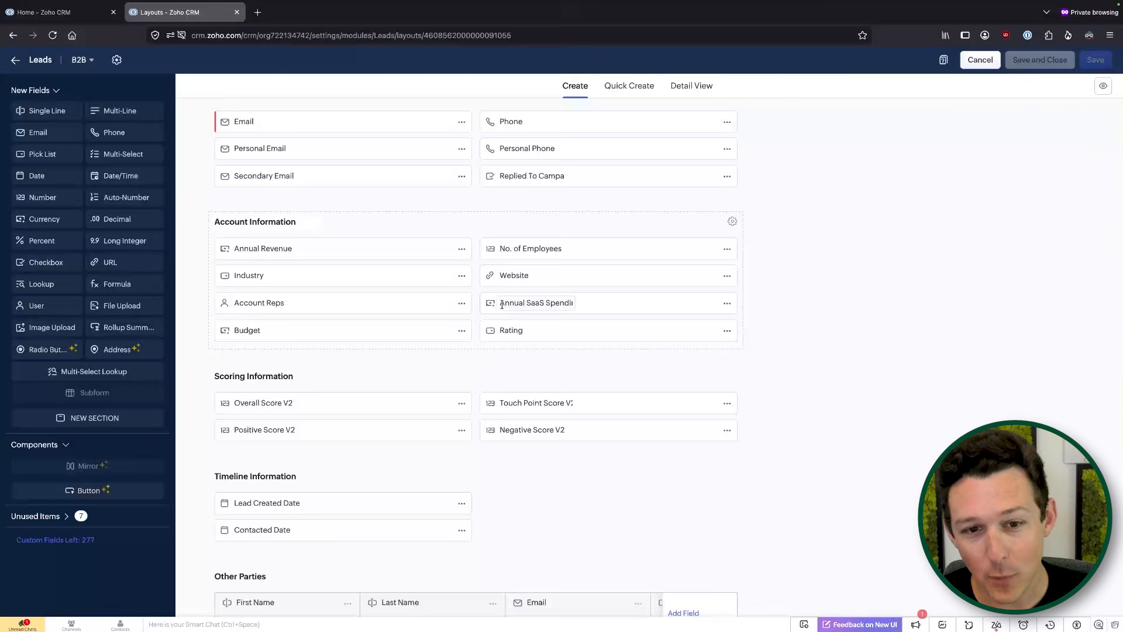
left_click_drag(500, 303, 569, 303)
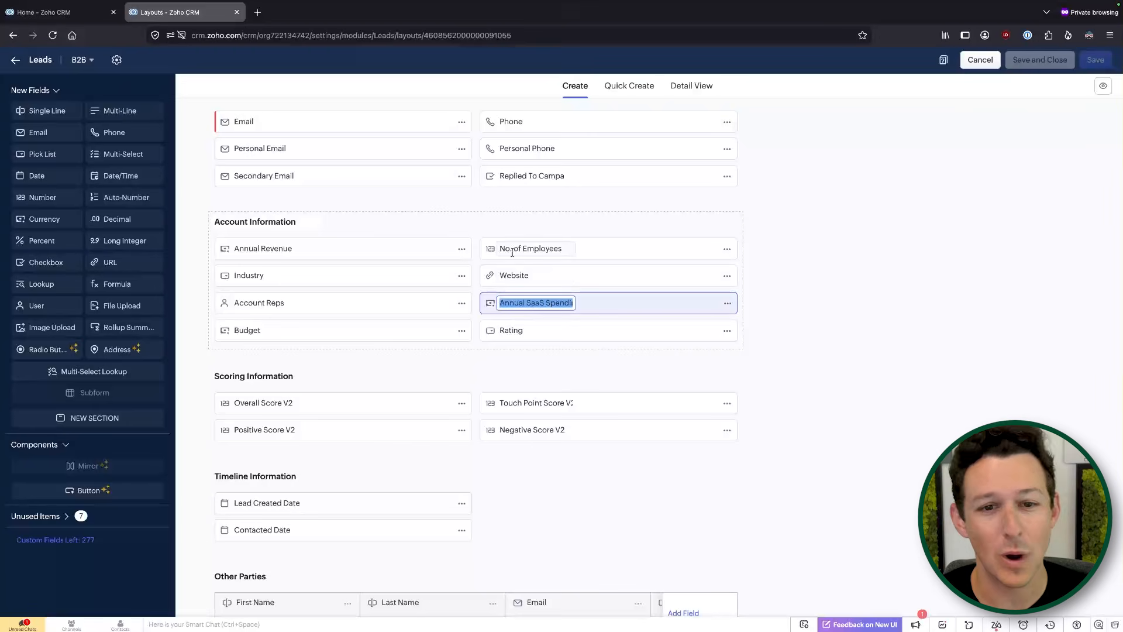
left_click_drag(513, 253, 733, 221)
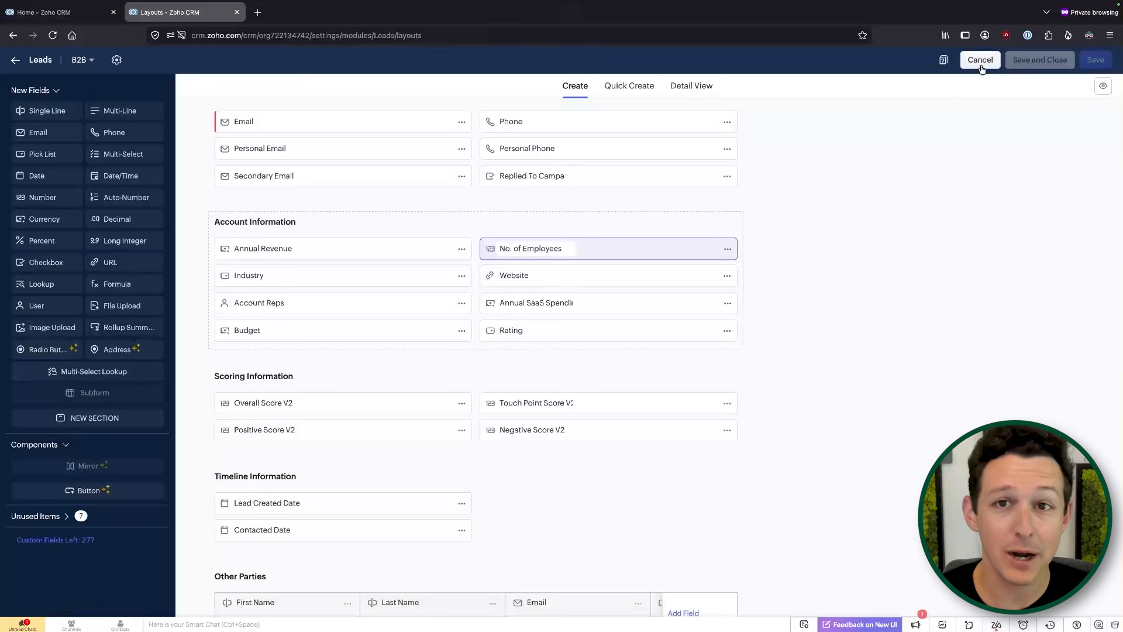
left_click(981, 61)
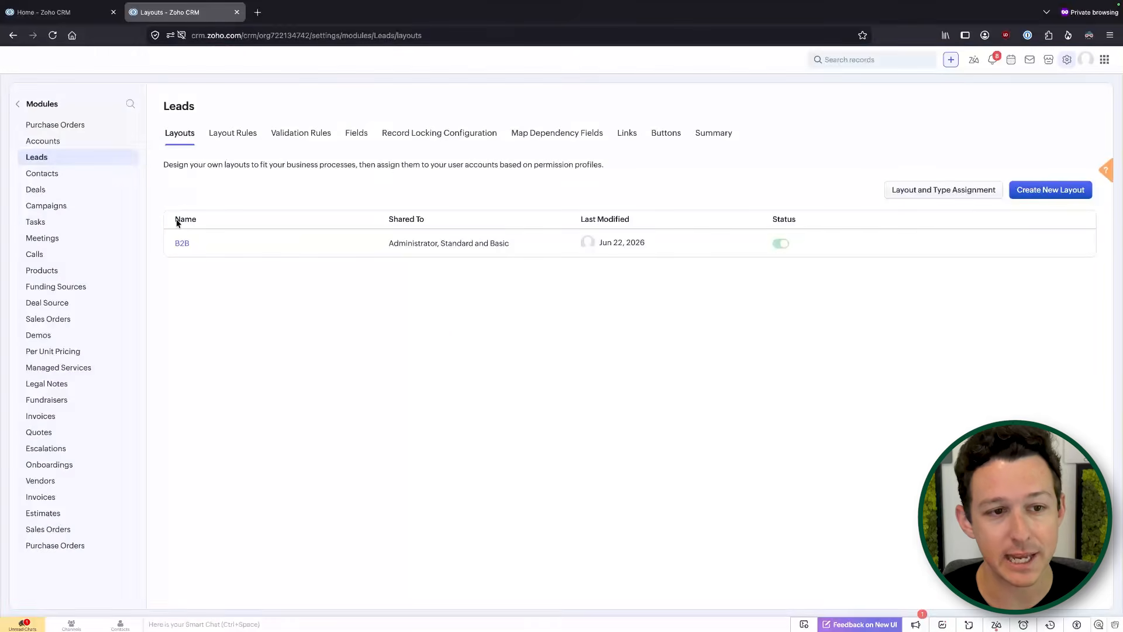
Step: Clone the B2B layout of the Leads module and name the copy B2C
left_click(197, 243)
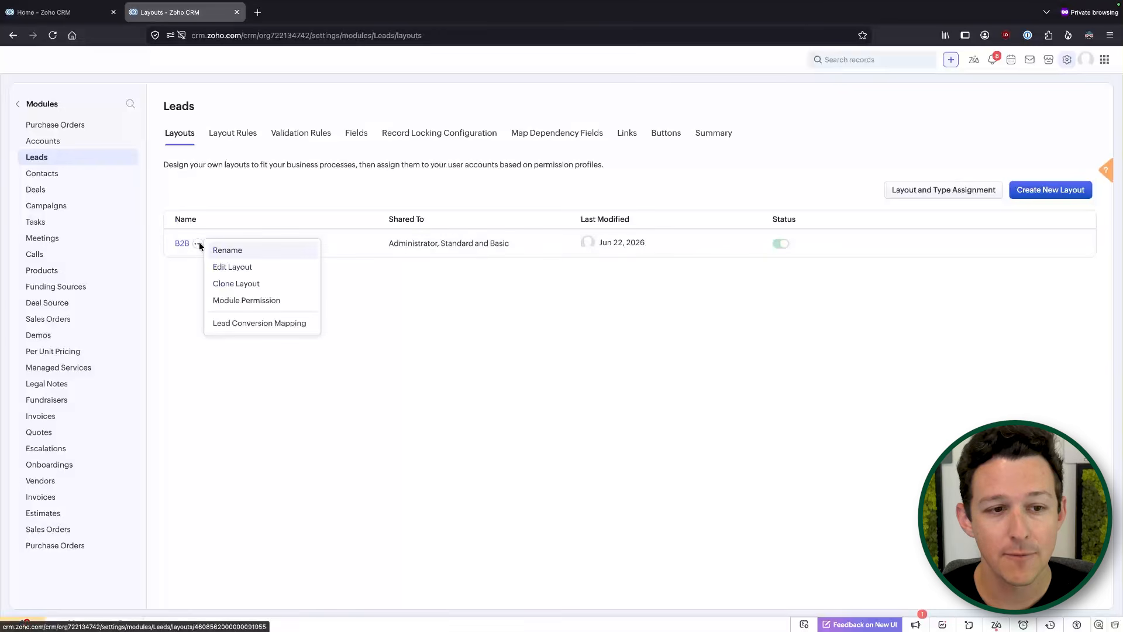
left_click(237, 283)
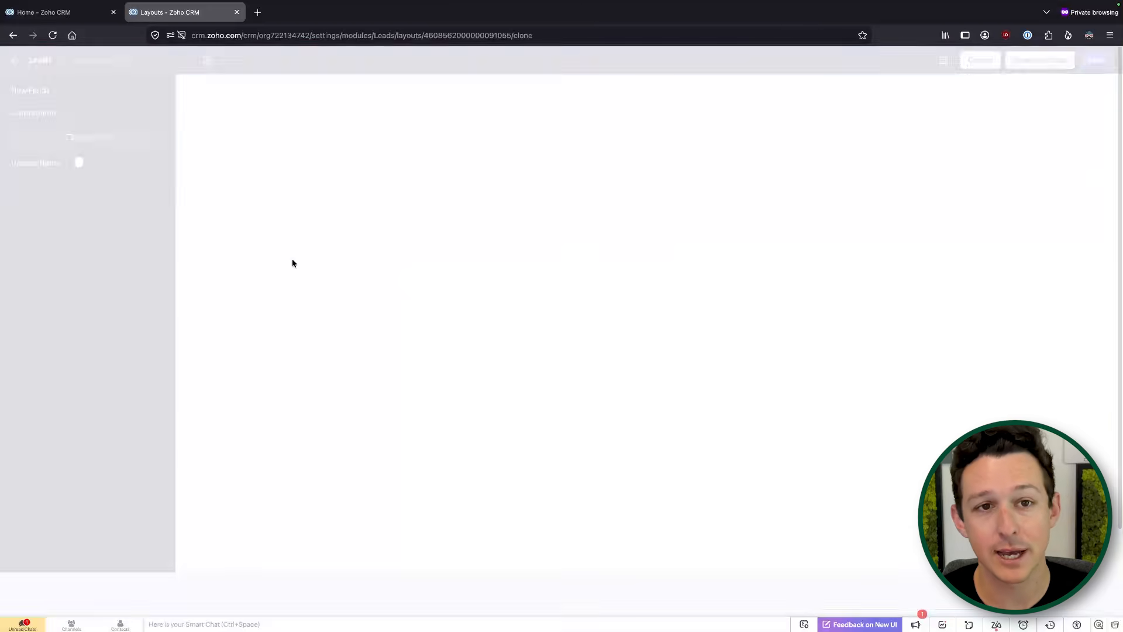
left_click(123, 61)
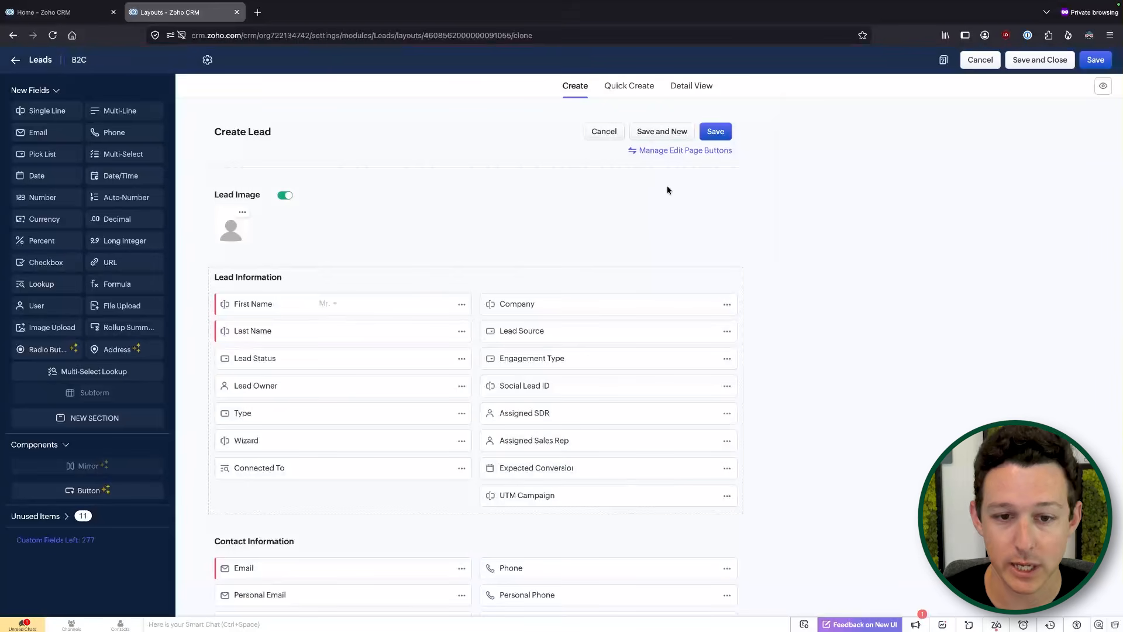
Step: Remove the Company field from the Lead Information section of the B2C layout
scroll(700, 317, "down", 3)
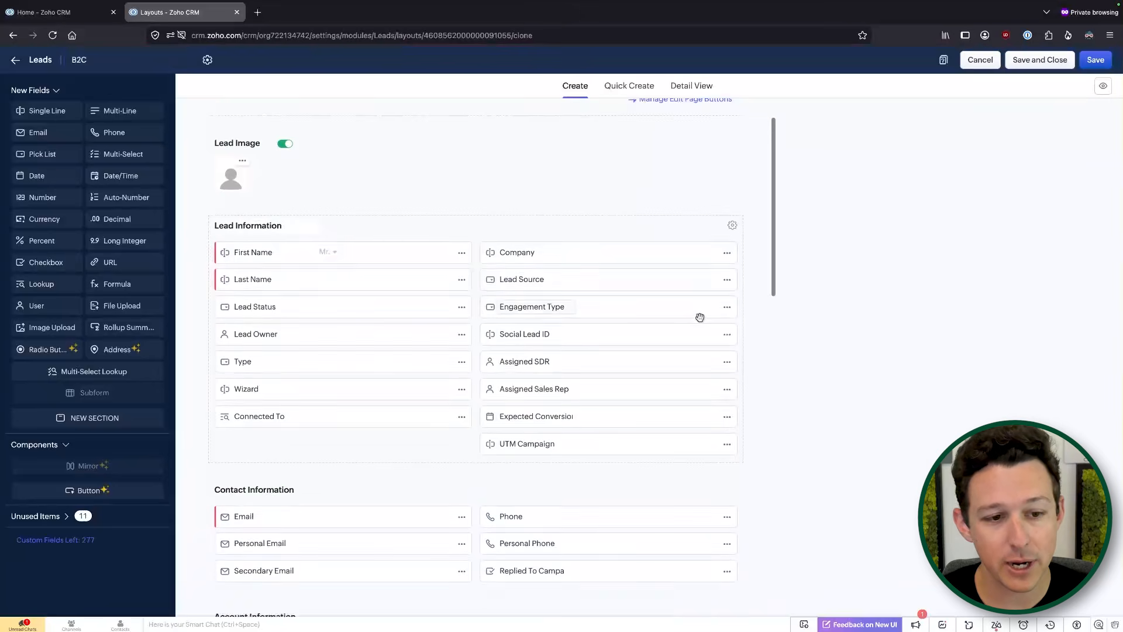
left_click(727, 218)
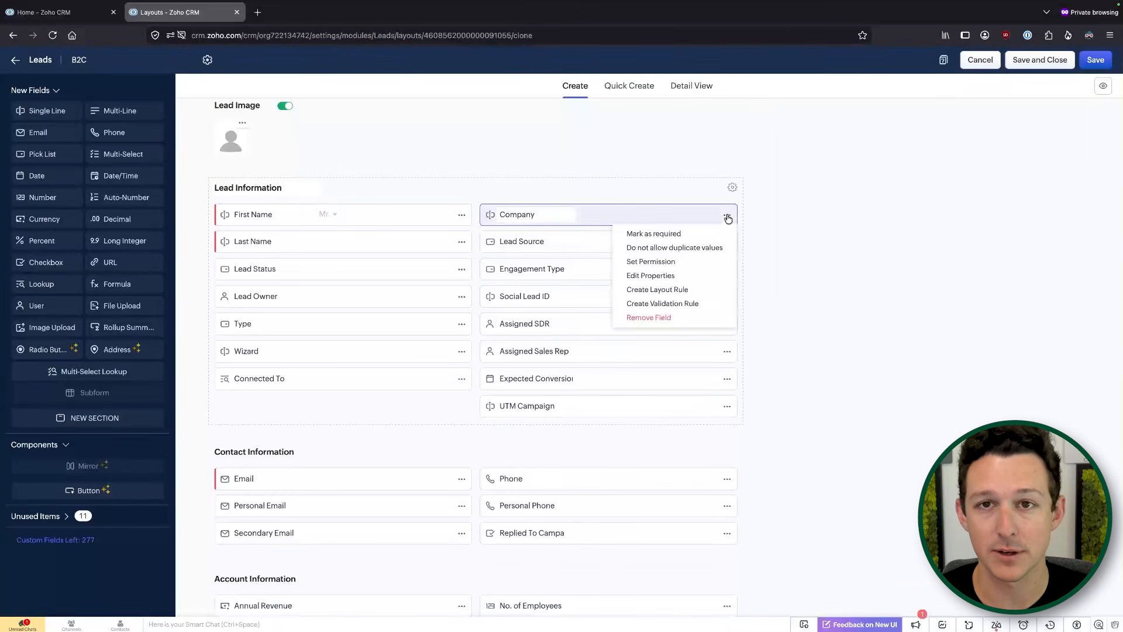
left_click(666, 322)
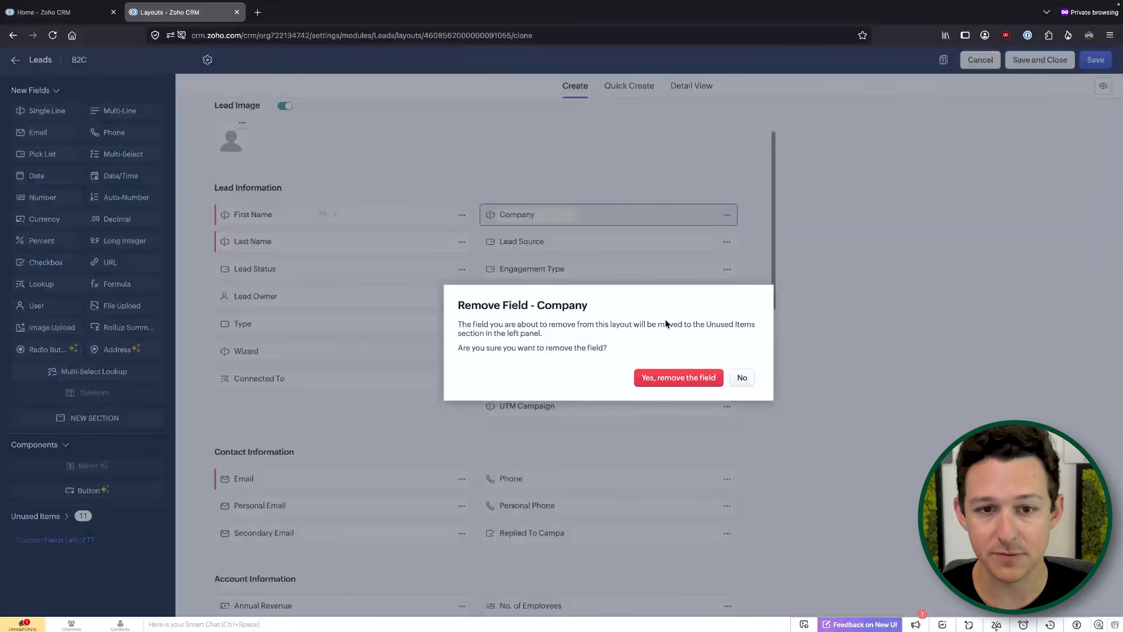
left_click(677, 379)
Step: Try to delete the Account Information section from the unsaved B2C layout
scroll(683, 304, "down", 5)
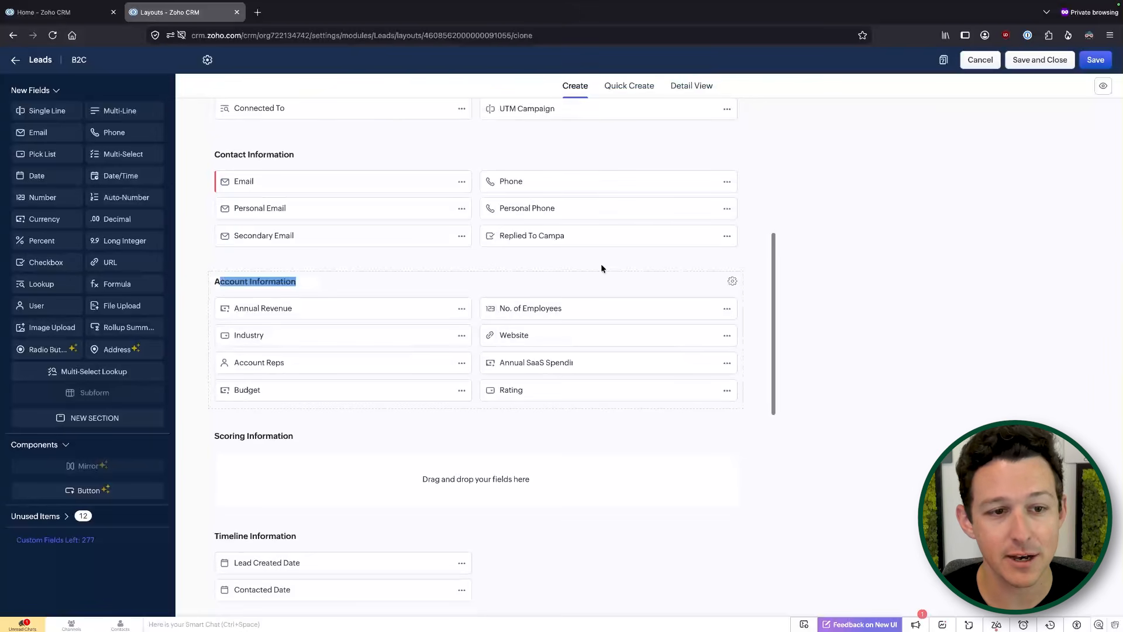
left_click(734, 285)
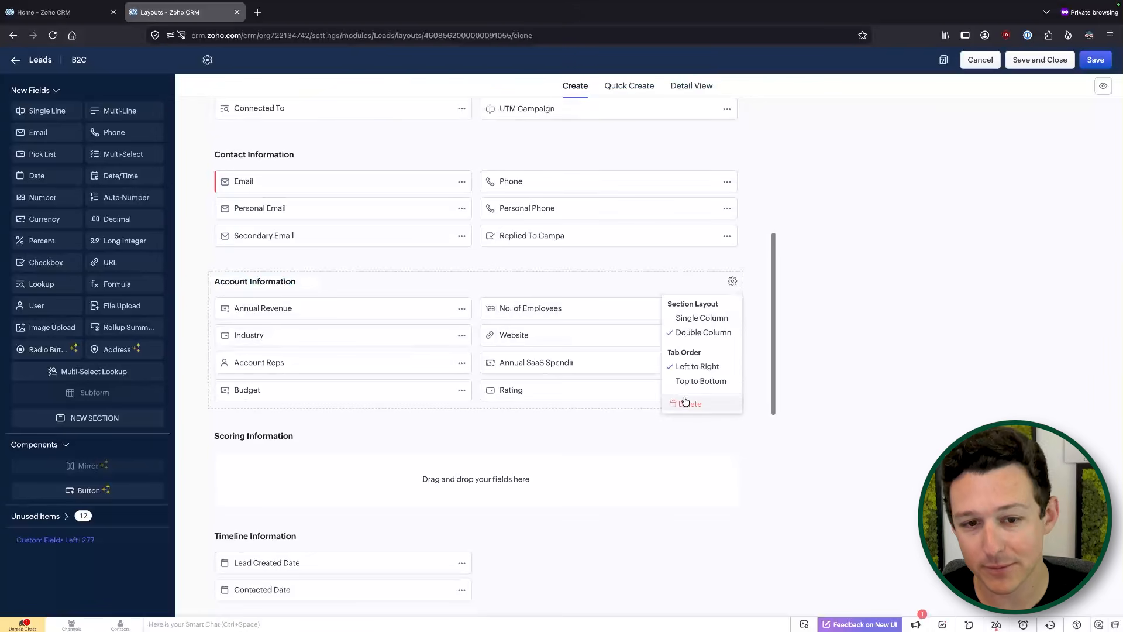
left_click(705, 404)
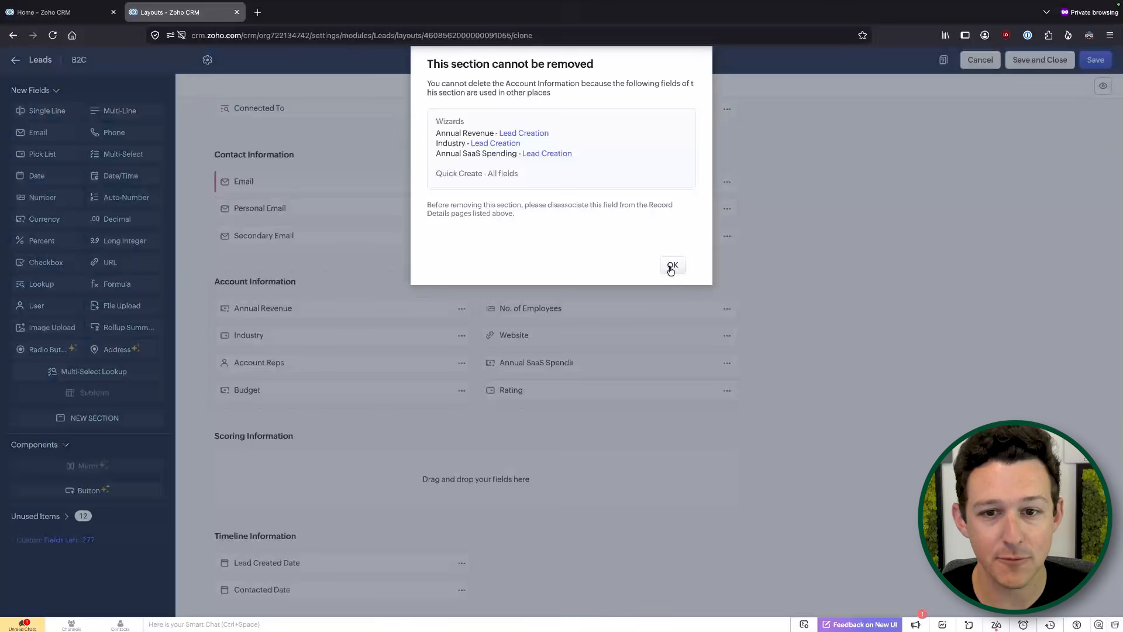
left_click(672, 267)
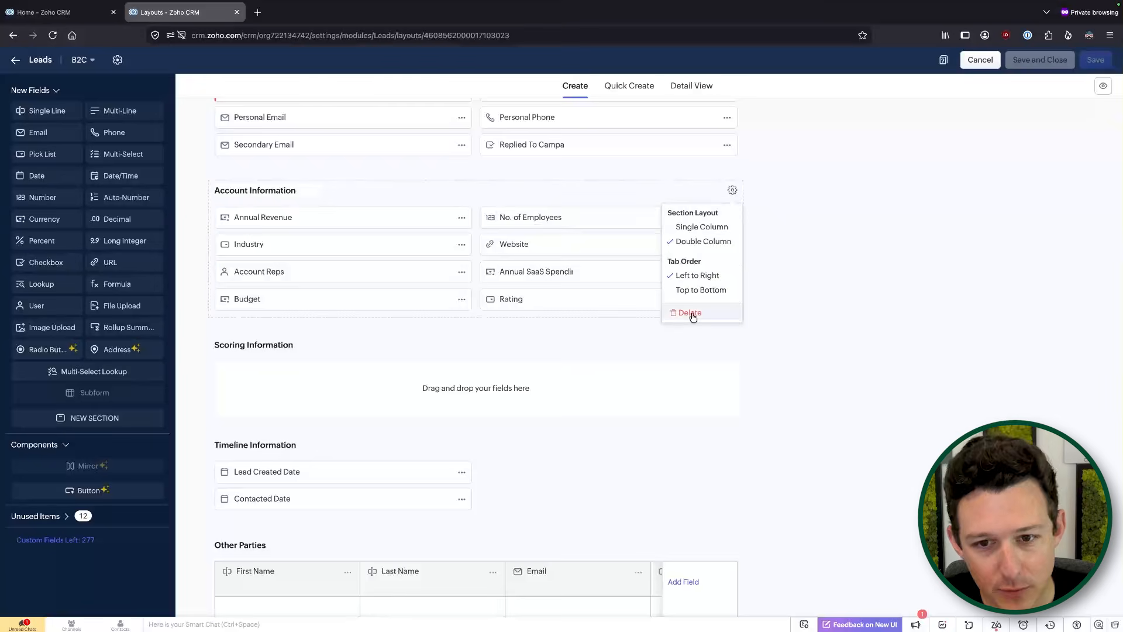
Step: Delete the Account Information section from the B2C layout, moving its fields to the unused items
left_click(690, 313)
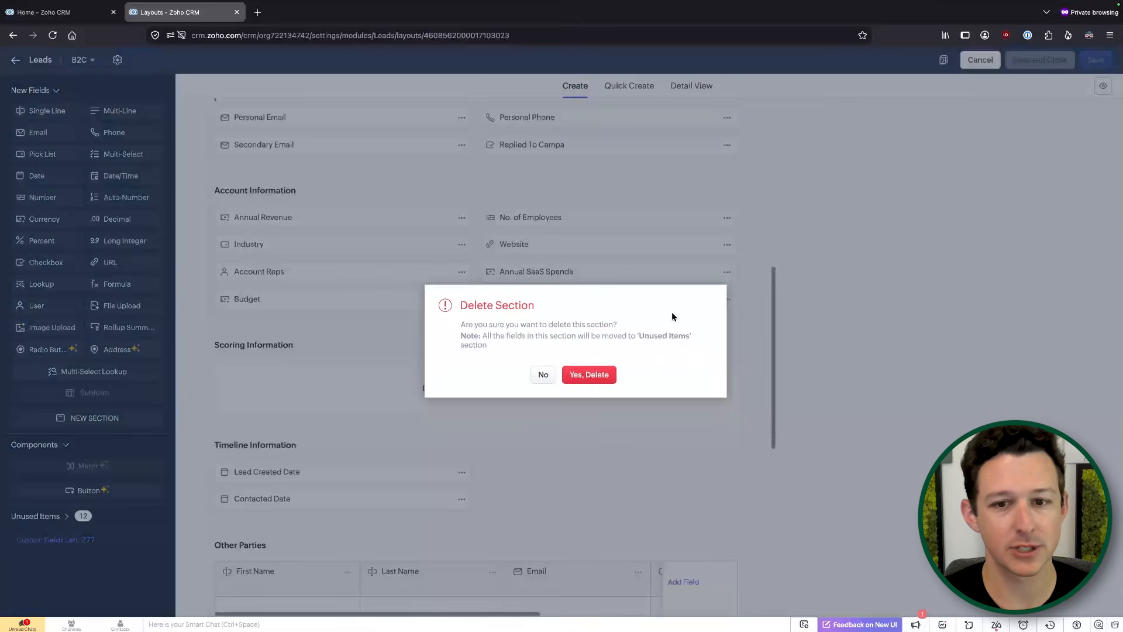
left_click(582, 373)
scroll(592, 301, "up", 2)
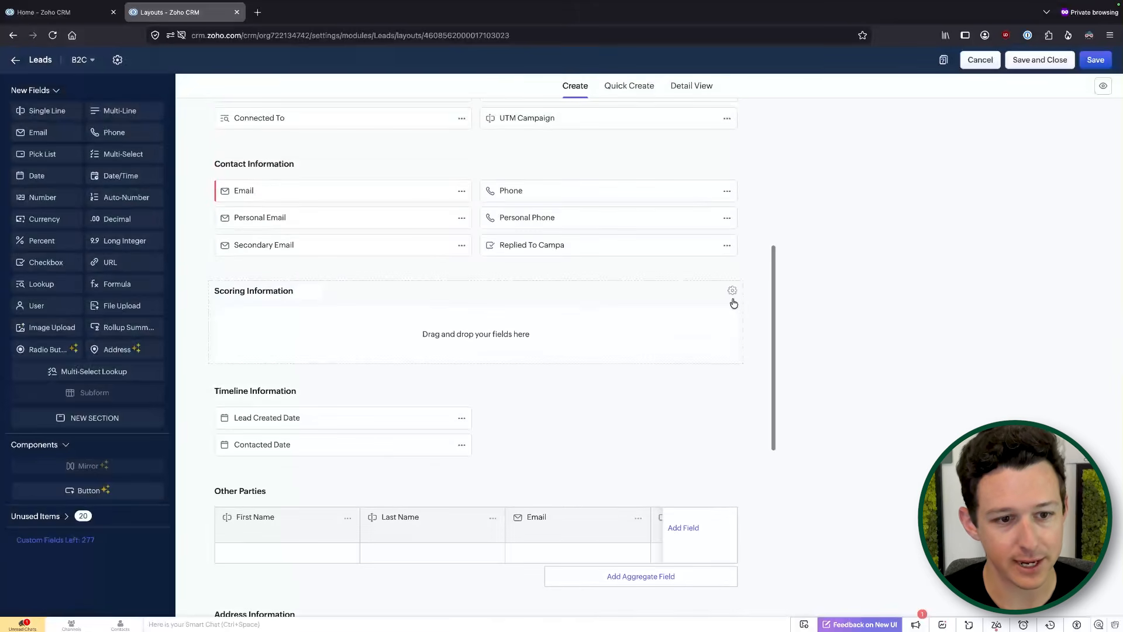
Step: Try to delete the empty Scoring Information section from the B2C layout
left_click(733, 291)
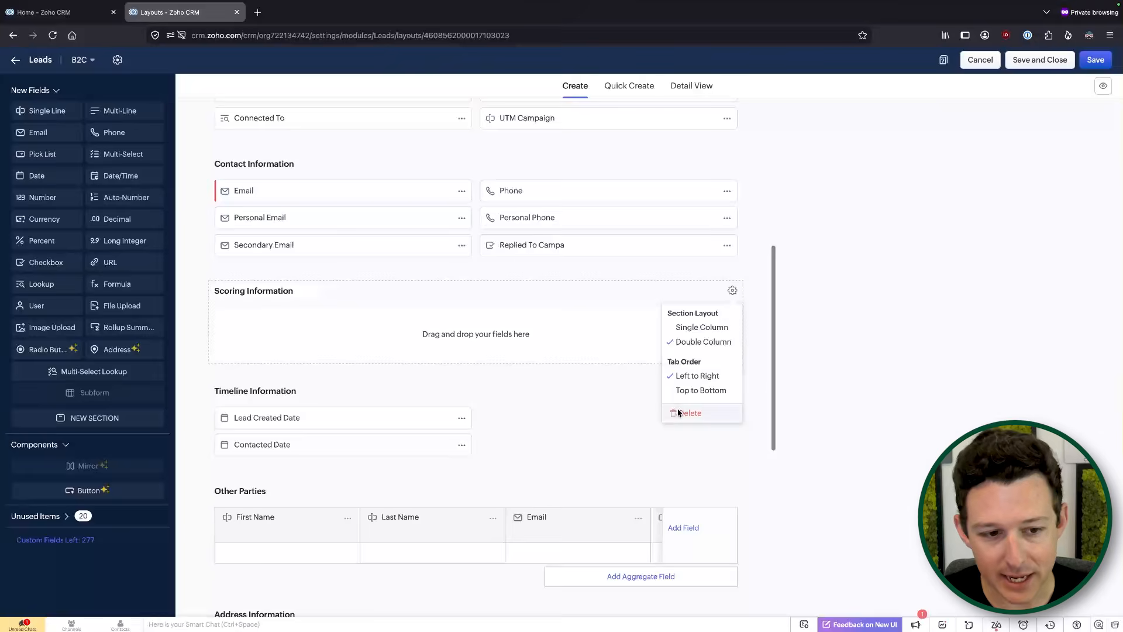
left_click(679, 413)
left_click(593, 357)
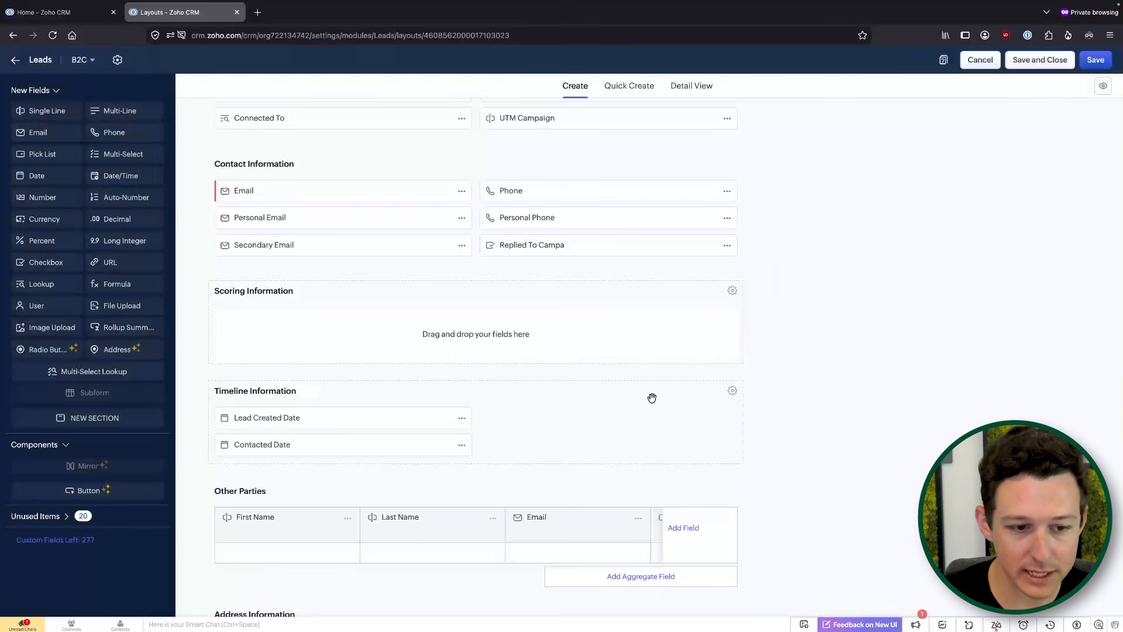
Step: Review the remaining sections of the B2C layout, save it and return to the list of Leads layouts
scroll(646, 440, "up", 6)
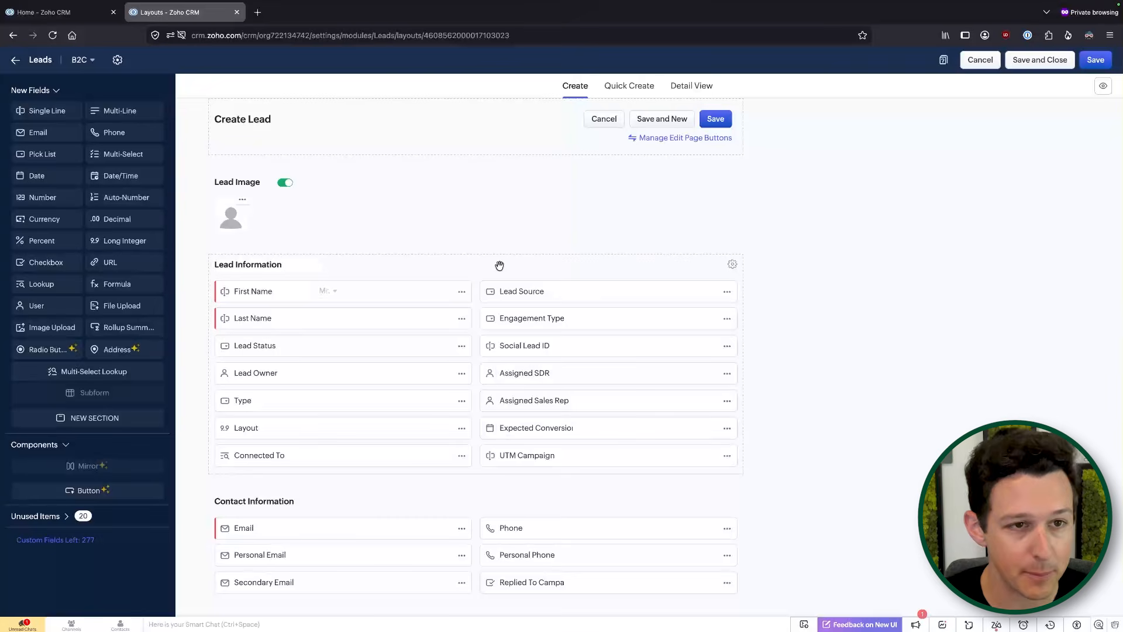
scroll(500, 266, "down", 5)
scroll(501, 269, "down", 2)
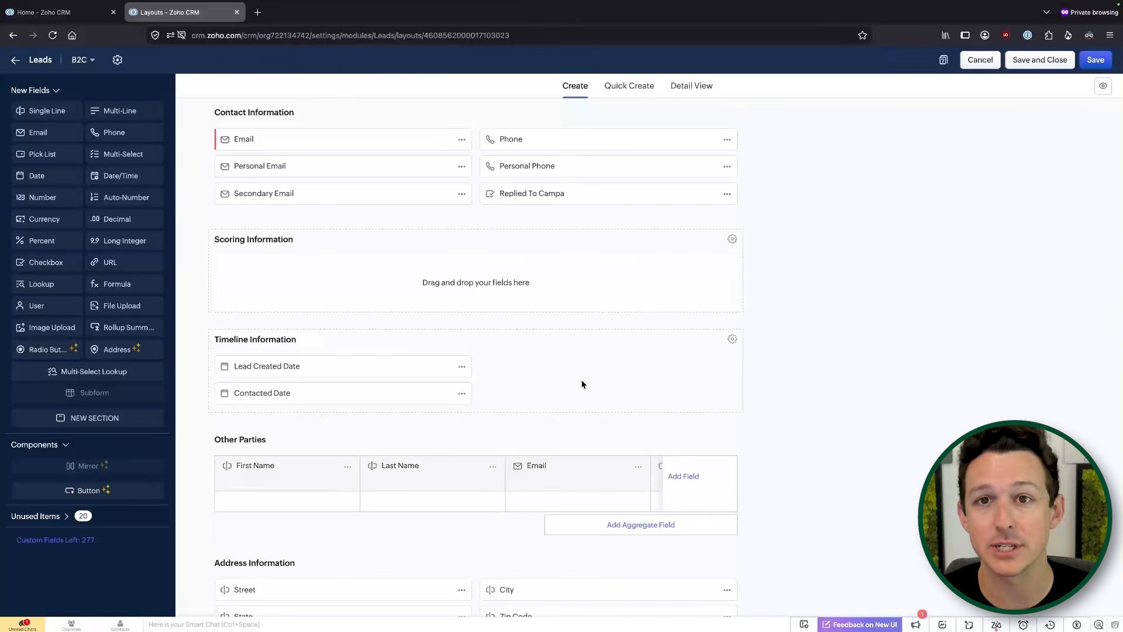
scroll(582, 385, "down", 6)
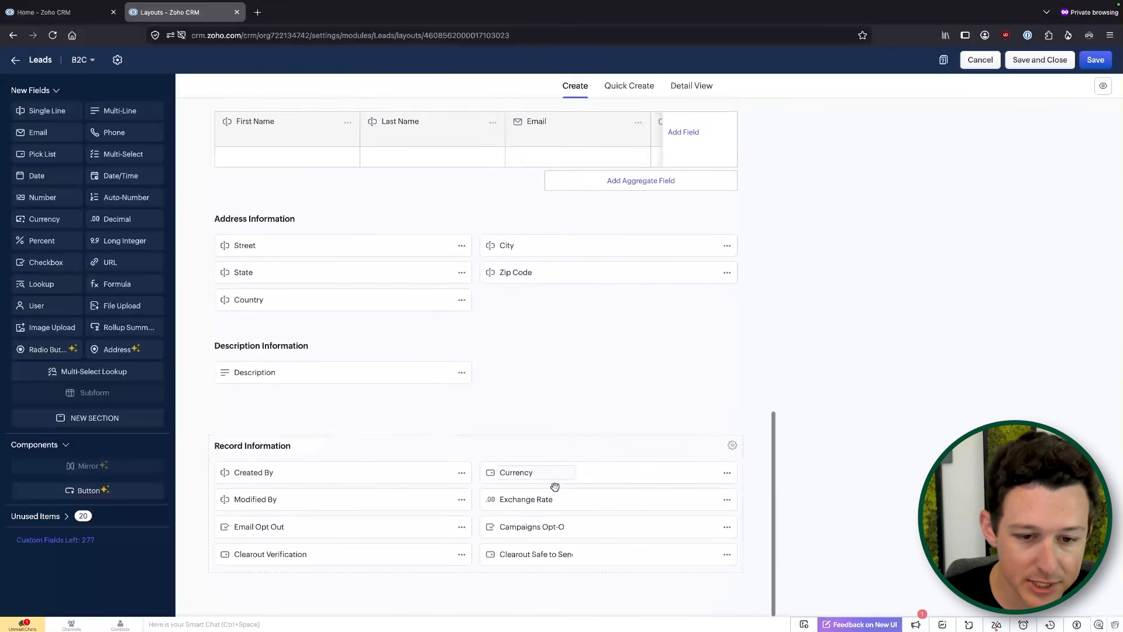
scroll(554, 486, "up", 15)
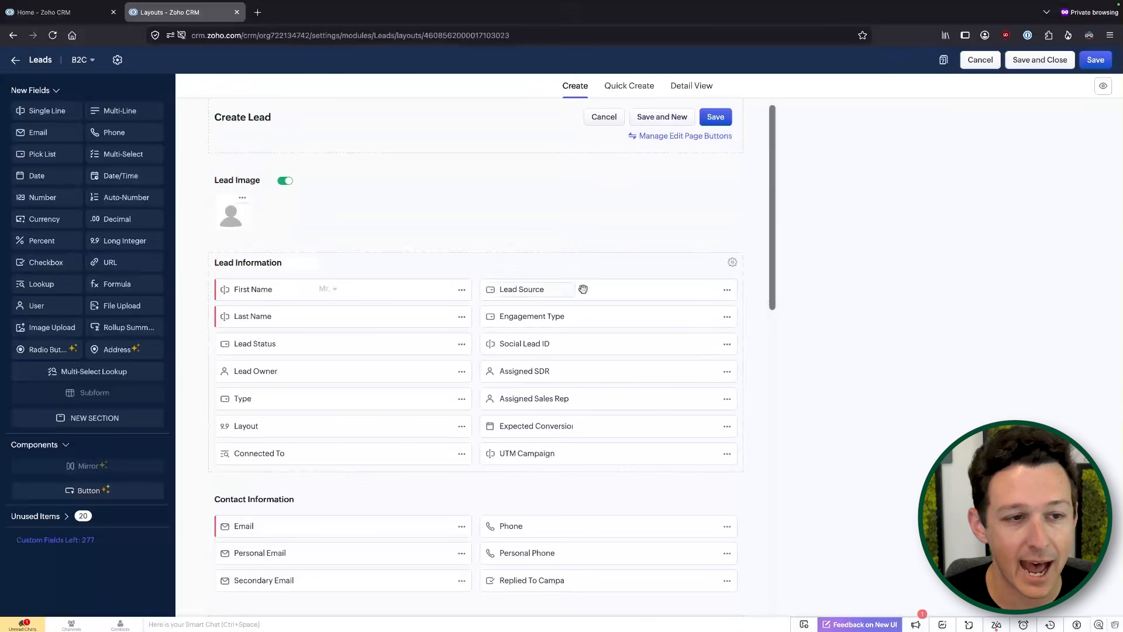
left_click(1103, 60)
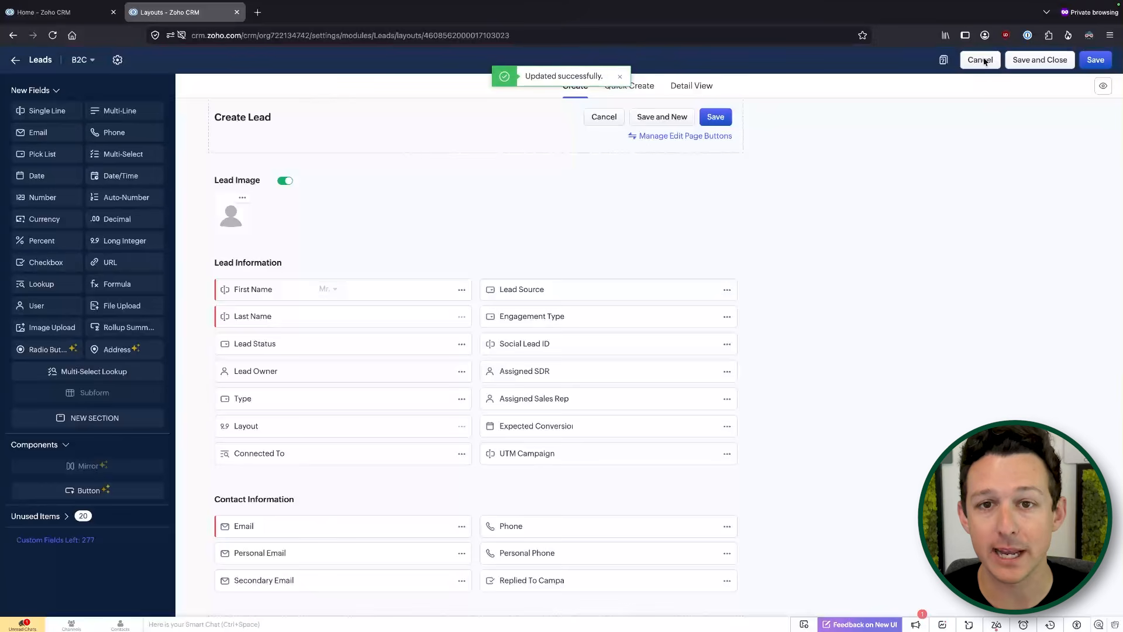
left_click(980, 60)
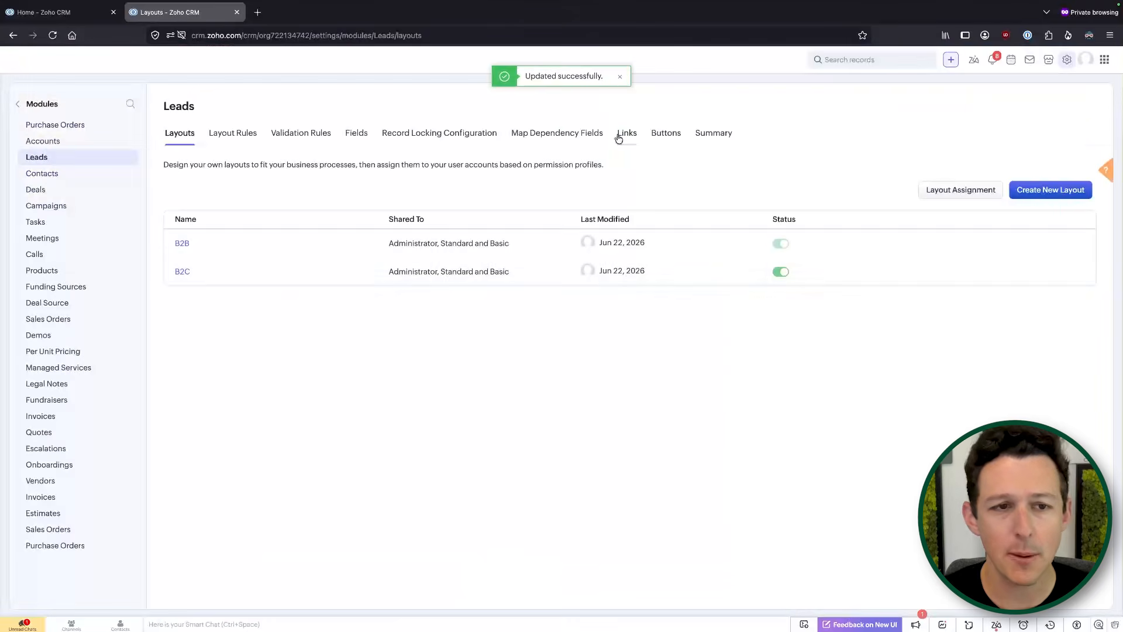
Step: Check which profiles have permission to use the B2C layout, leaving the settings without changes
left_click(199, 271)
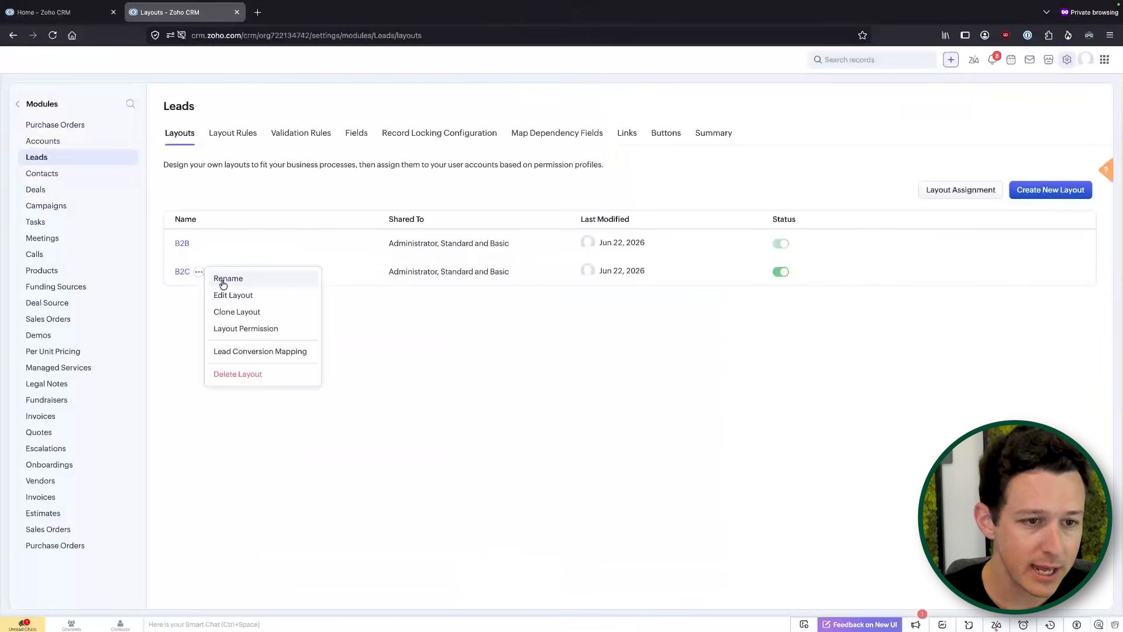
left_click(228, 329)
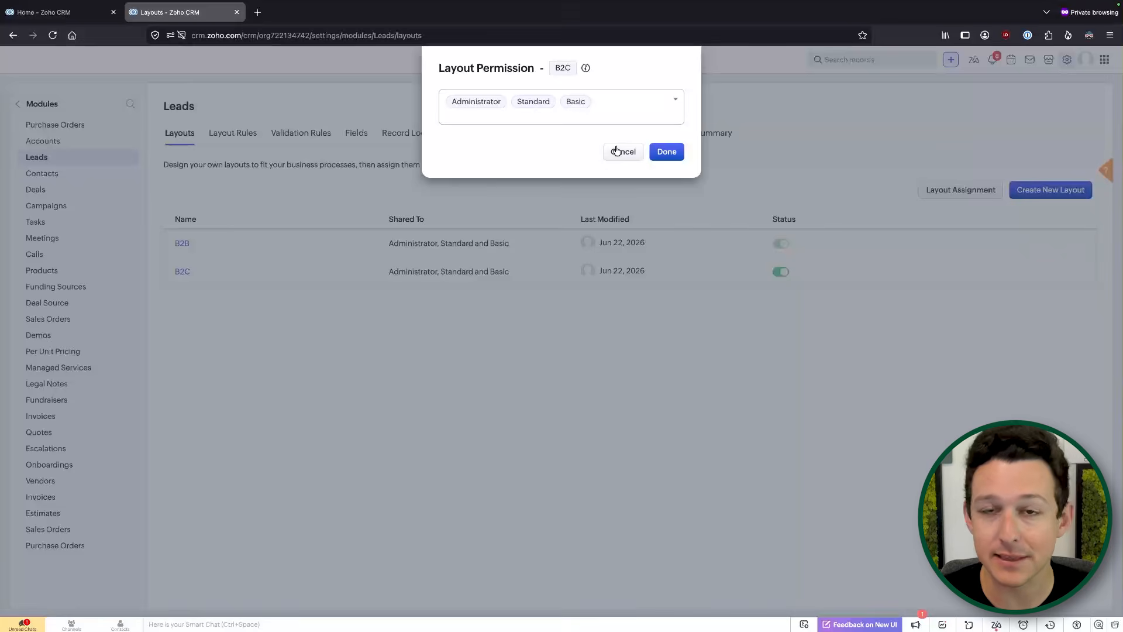
left_click(617, 151)
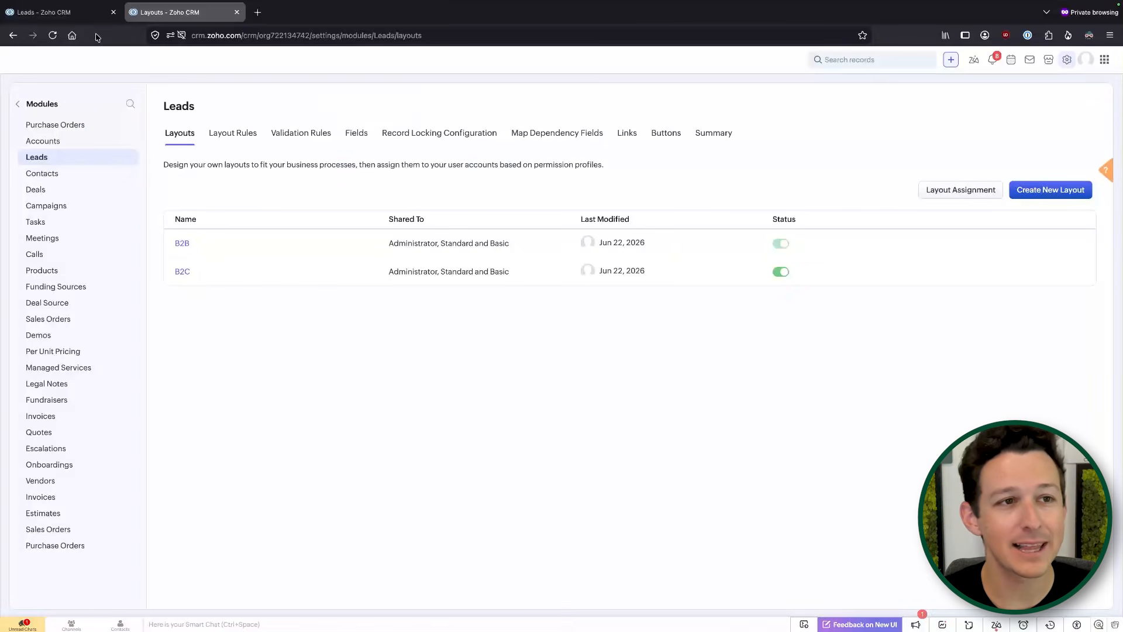
Step: Open a new lead form from the Leads records, switch it to the B2C layout and look over its sections
left_click(93, 13)
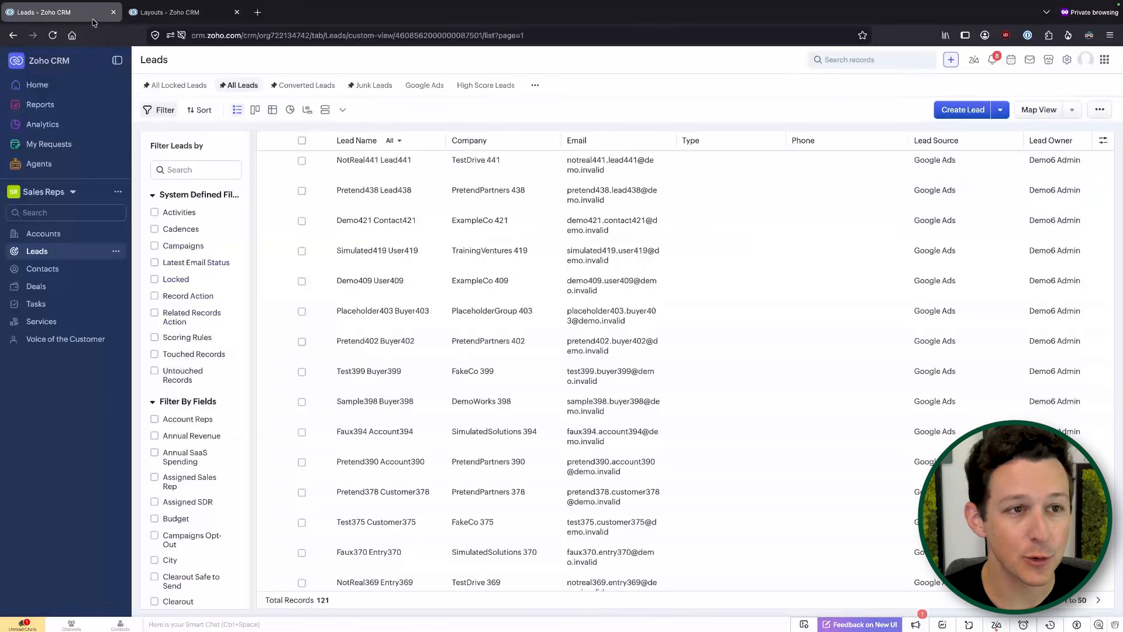
left_click(958, 110)
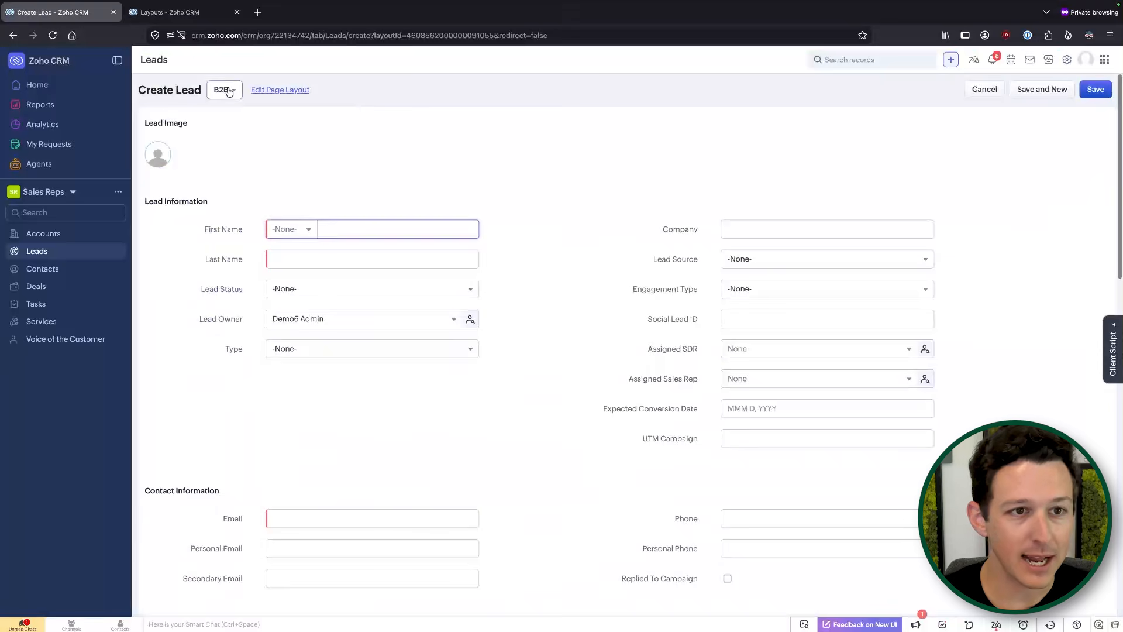
left_click(228, 91)
left_click(236, 144)
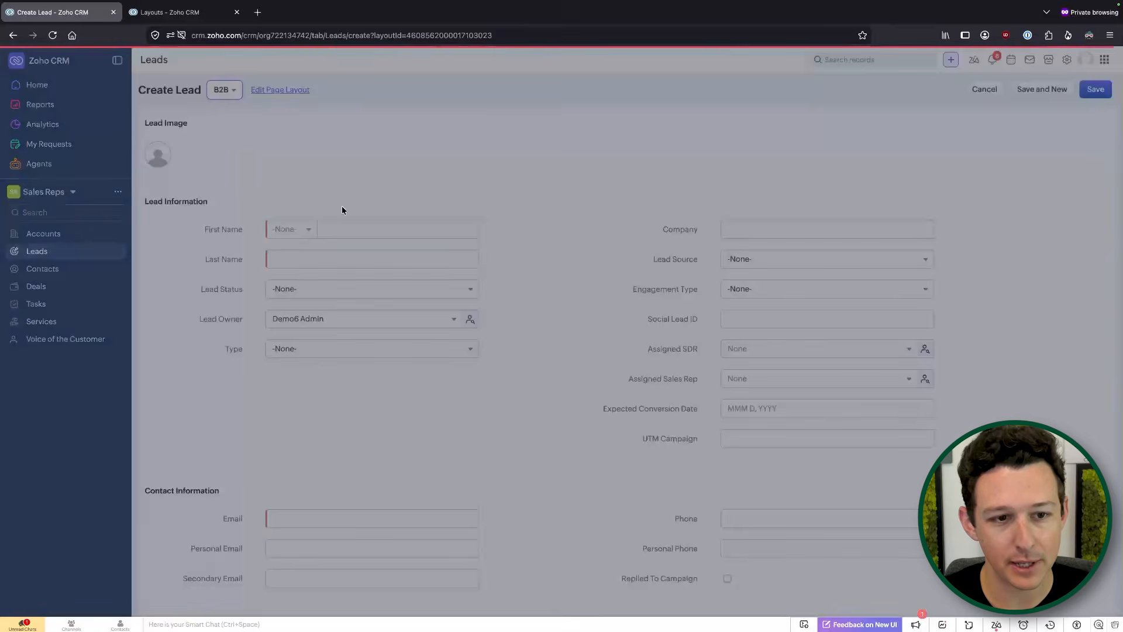
scroll(505, 230, "down", 6)
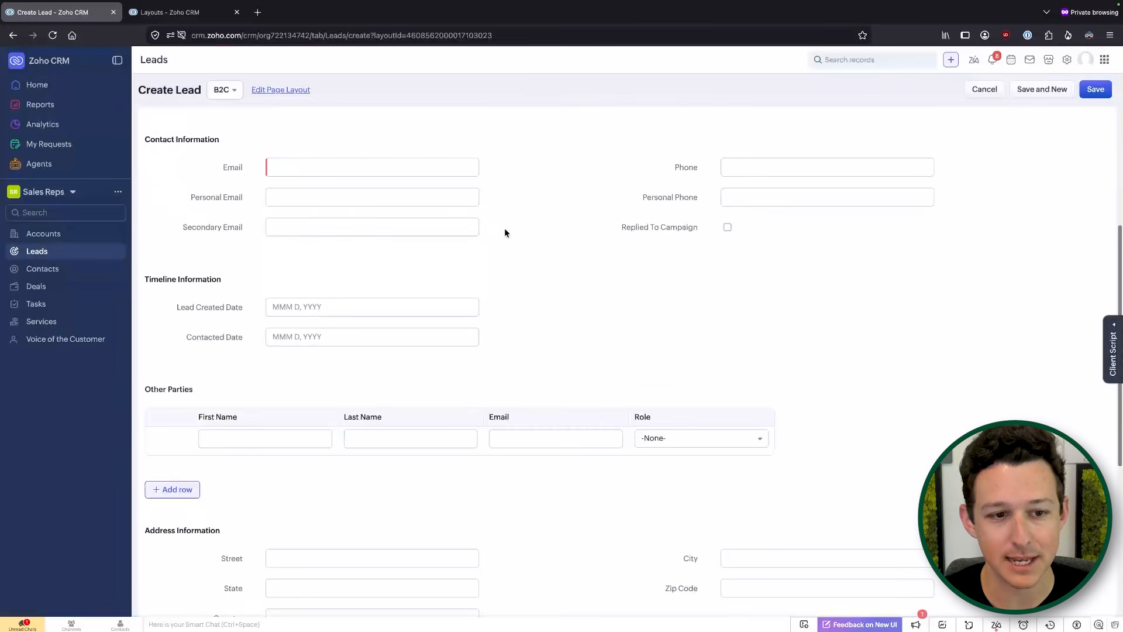
scroll(505, 233, "up", 5)
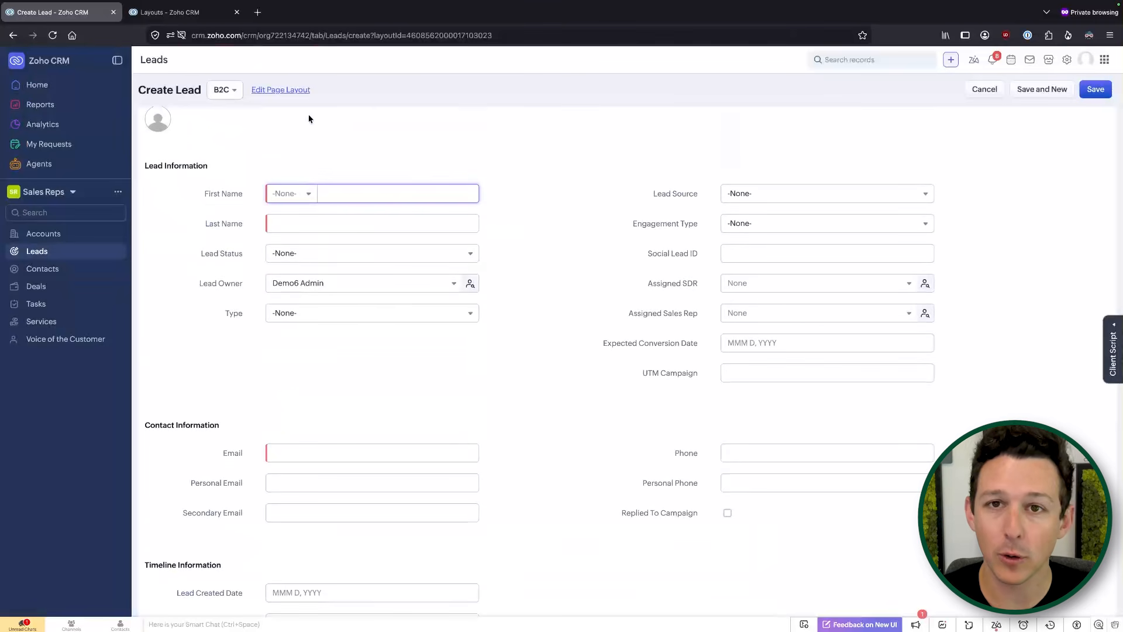
Step: Switch the new lead form to the B2B layout and look through its sections for comparison
left_click(224, 90)
left_click(229, 131)
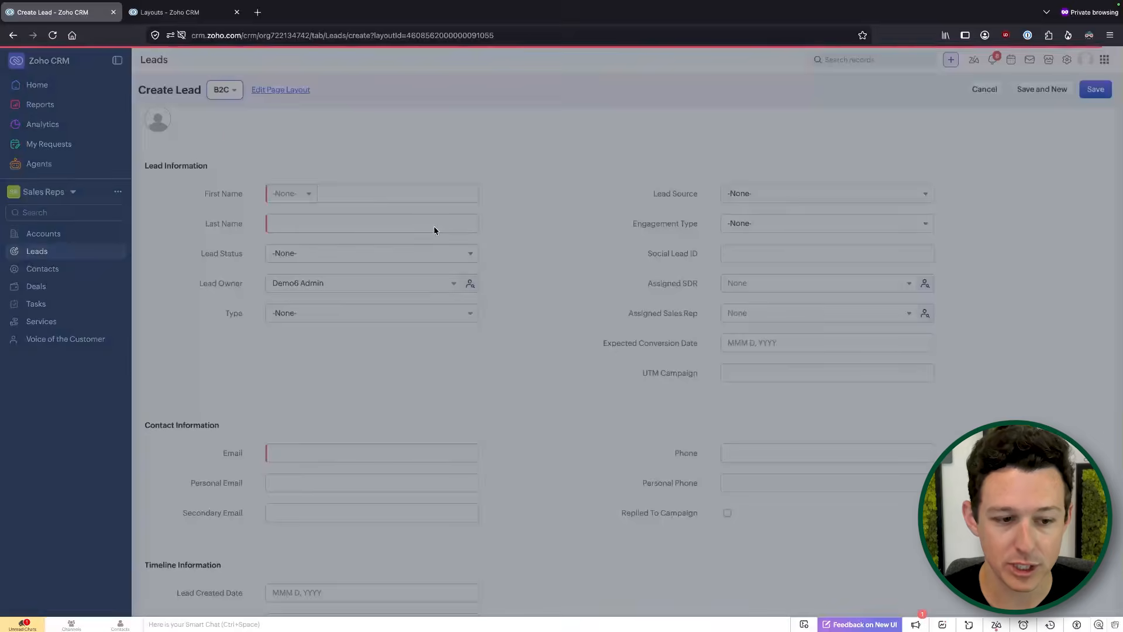
scroll(562, 346, "down", 5)
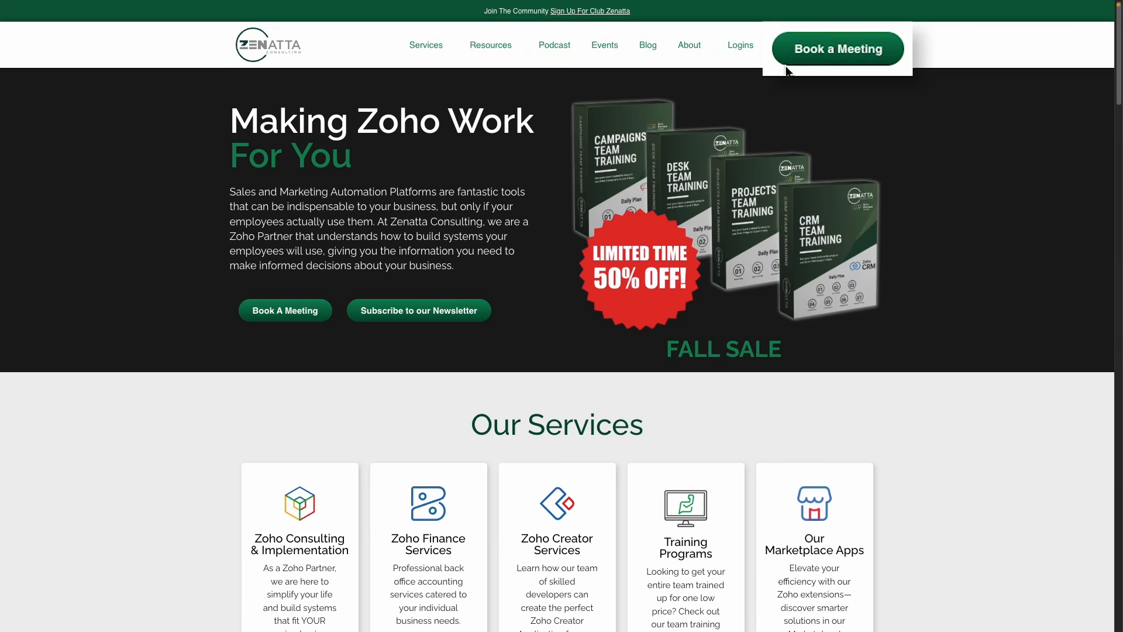
left_click(819, 48)
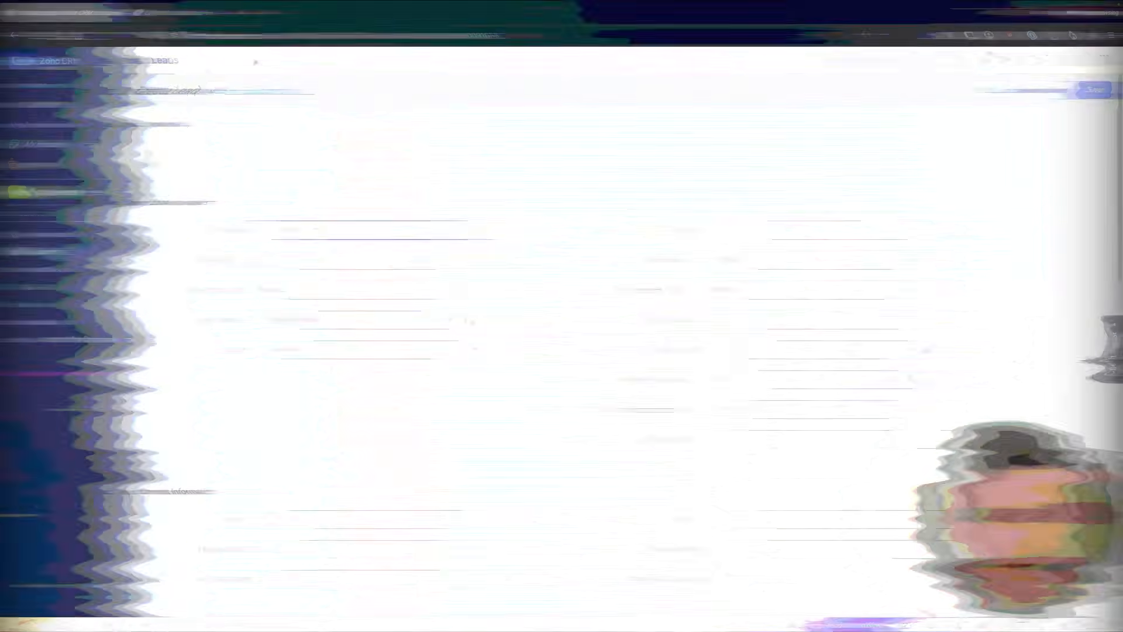
Step: Make the Type field required in the Lead Information section of the B2C Leads layout and save the layout
left_click(214, 19)
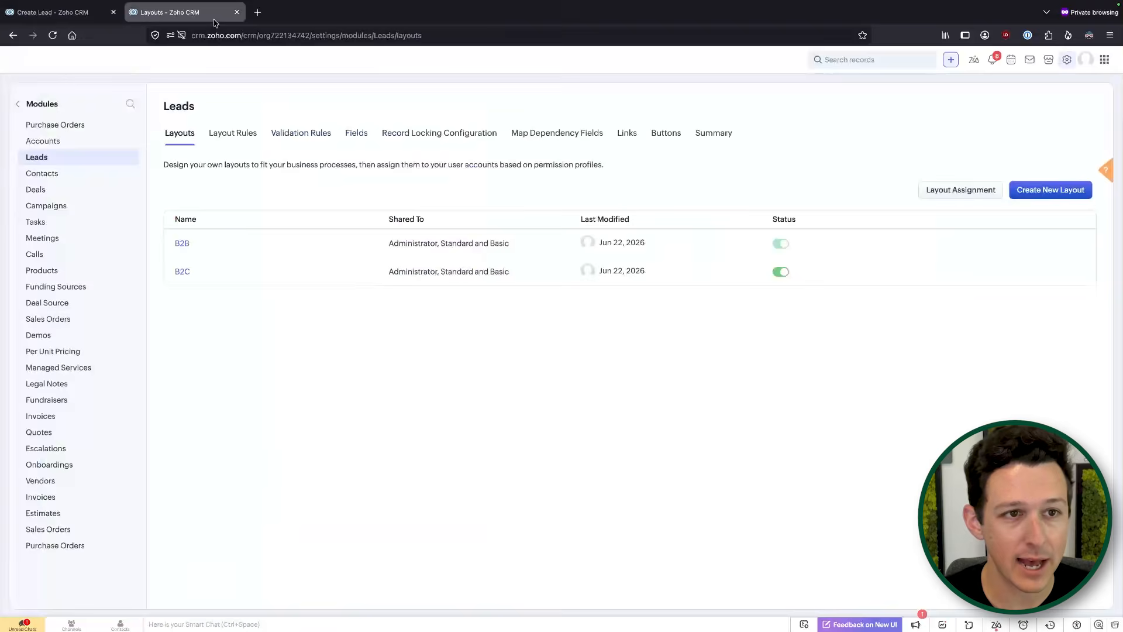
left_click(182, 272)
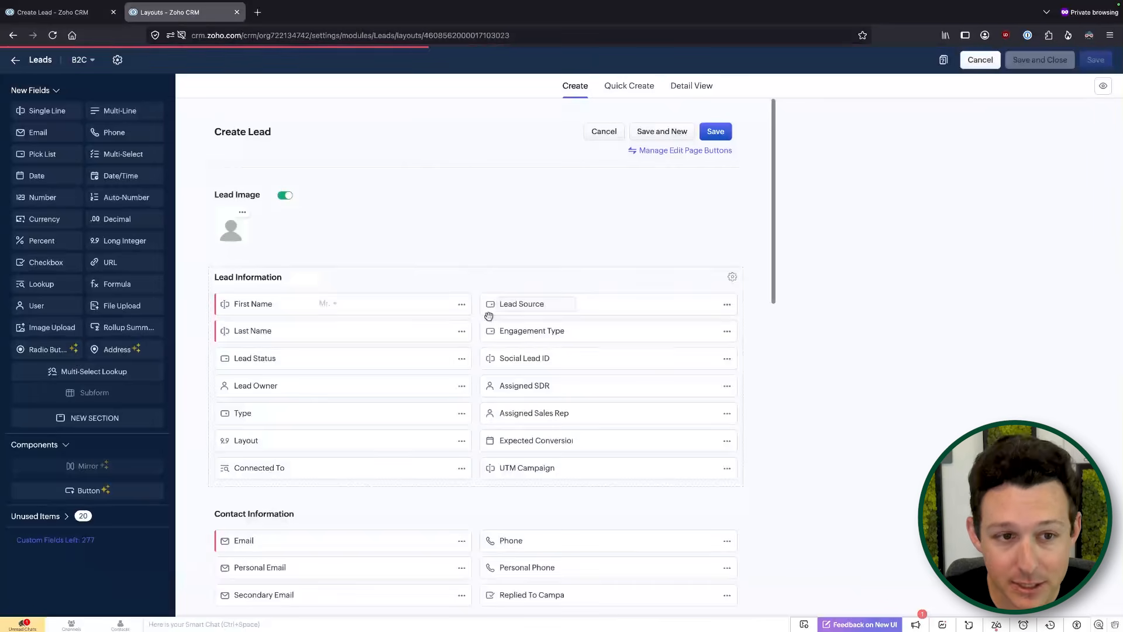
scroll(605, 488, "down", 2)
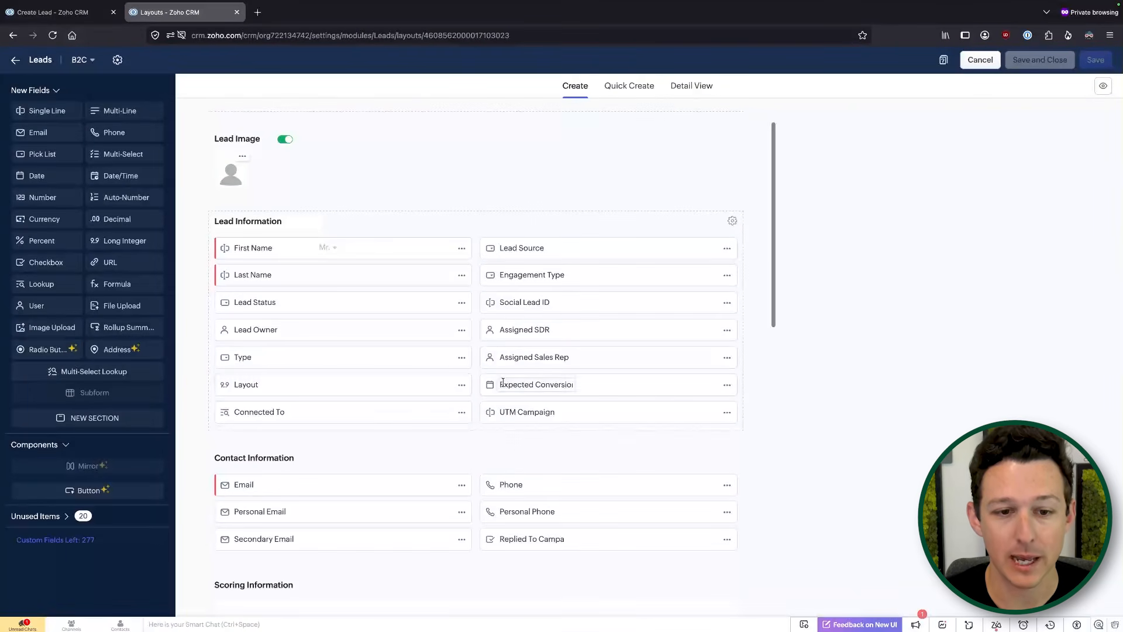
left_click(462, 357)
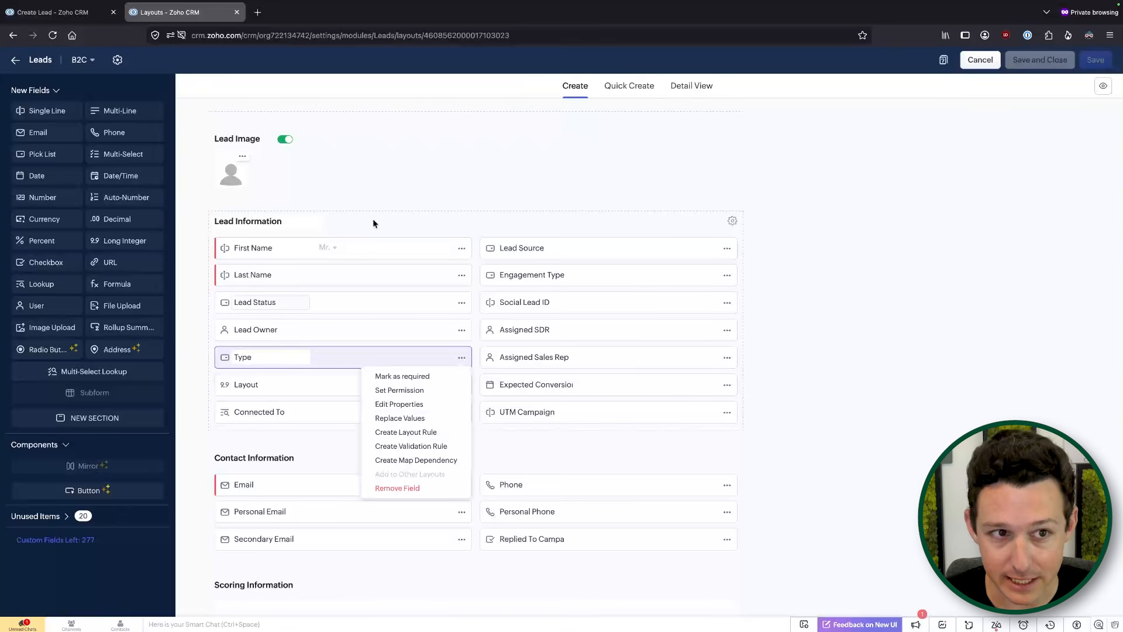
left_click(361, 154)
left_click(463, 358)
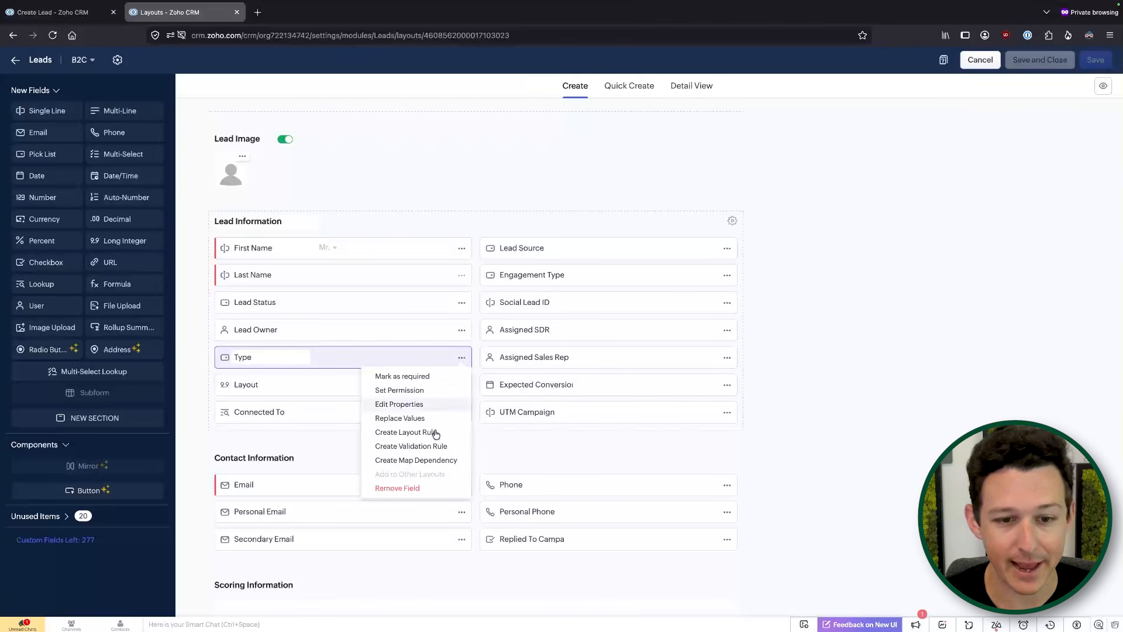
left_click(433, 390)
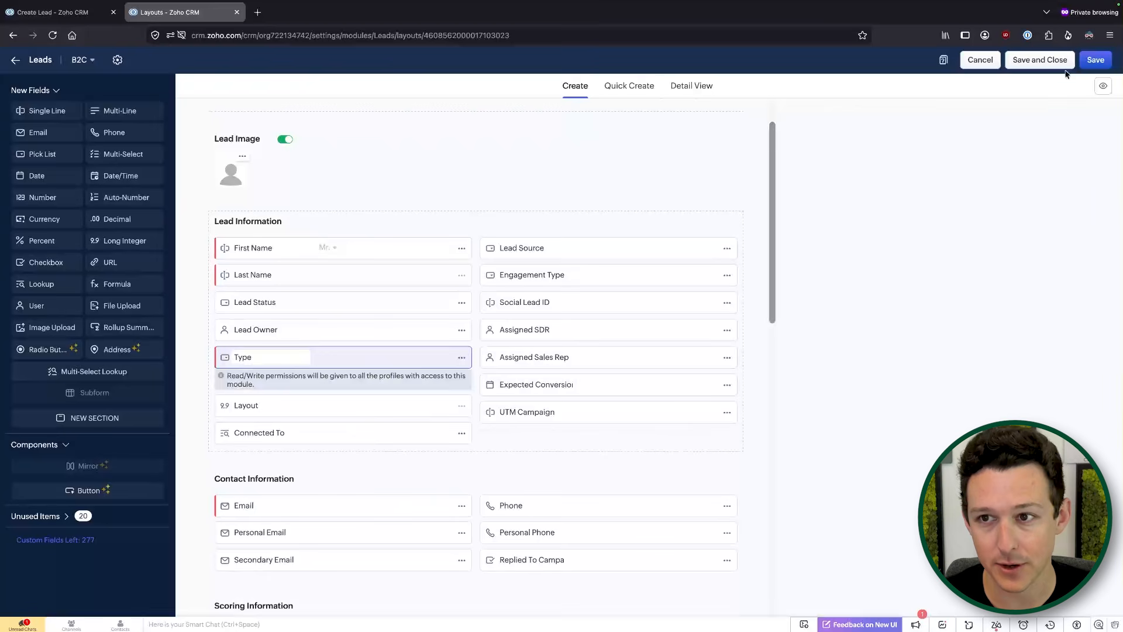
left_click(1090, 62)
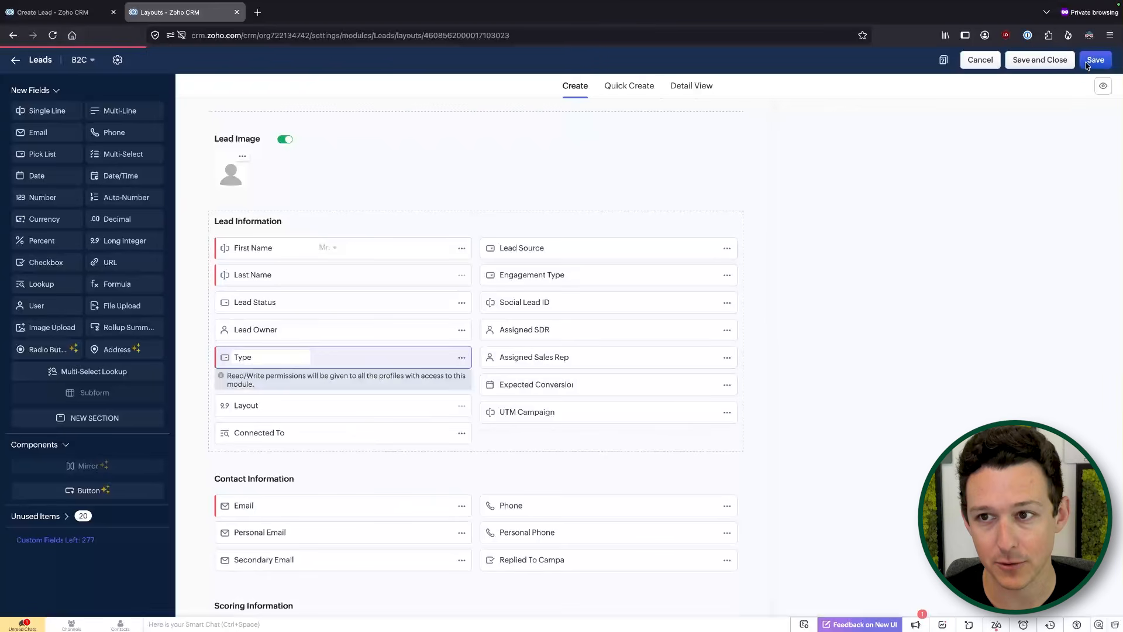
Step: Start a new lead, switch the form to the B2C layout, check the Type field's options, and cancel the form
left_click(80, 18)
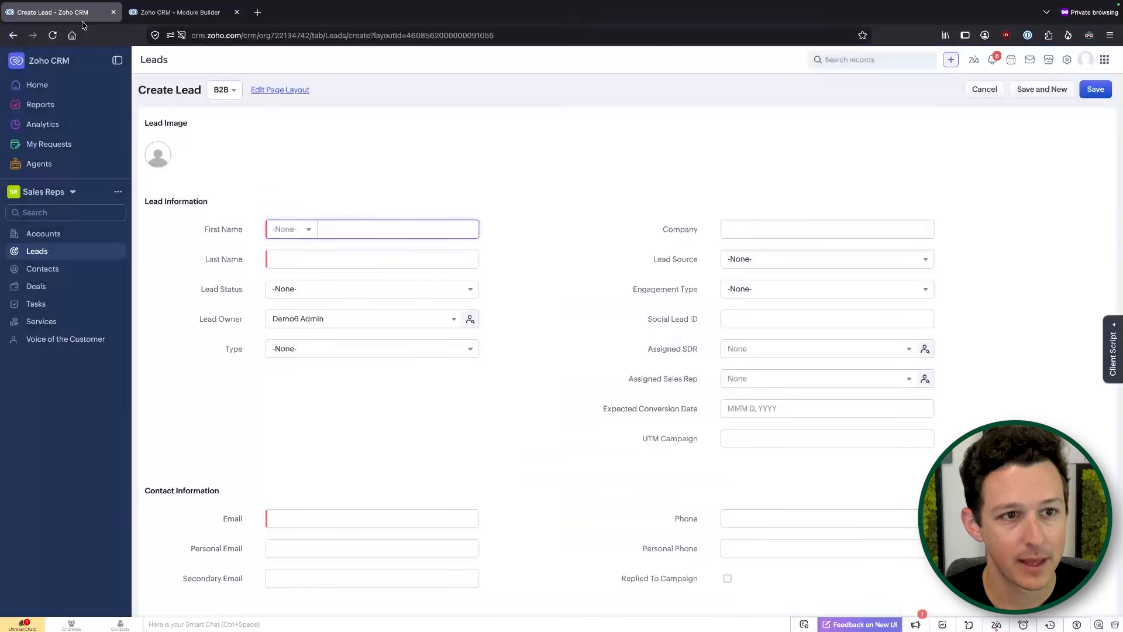
left_click(53, 251)
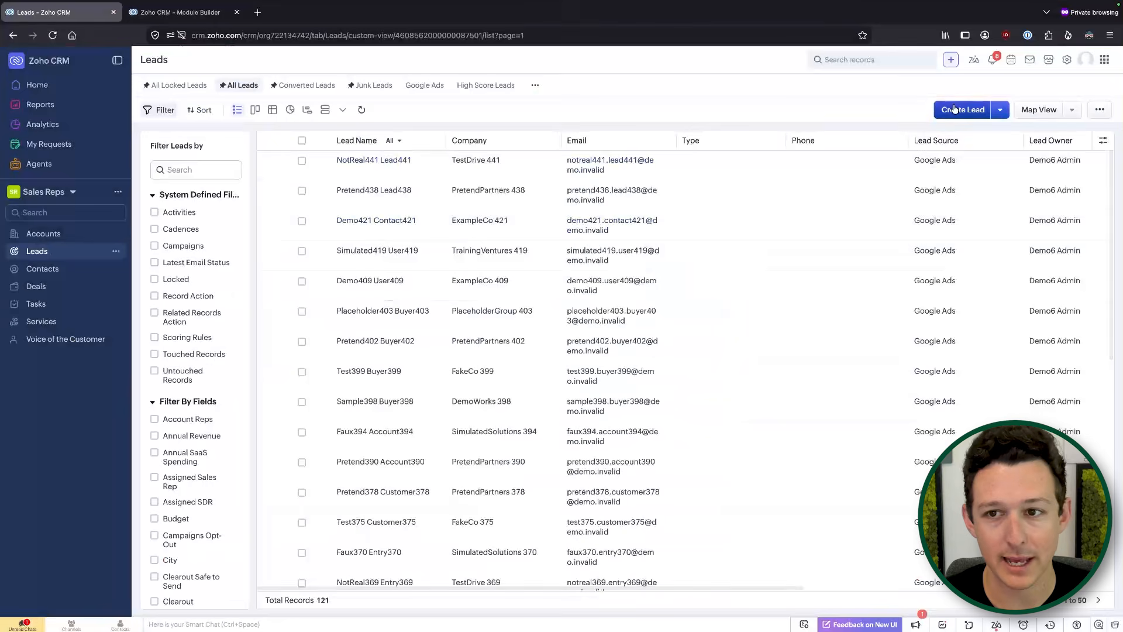
left_click(955, 109)
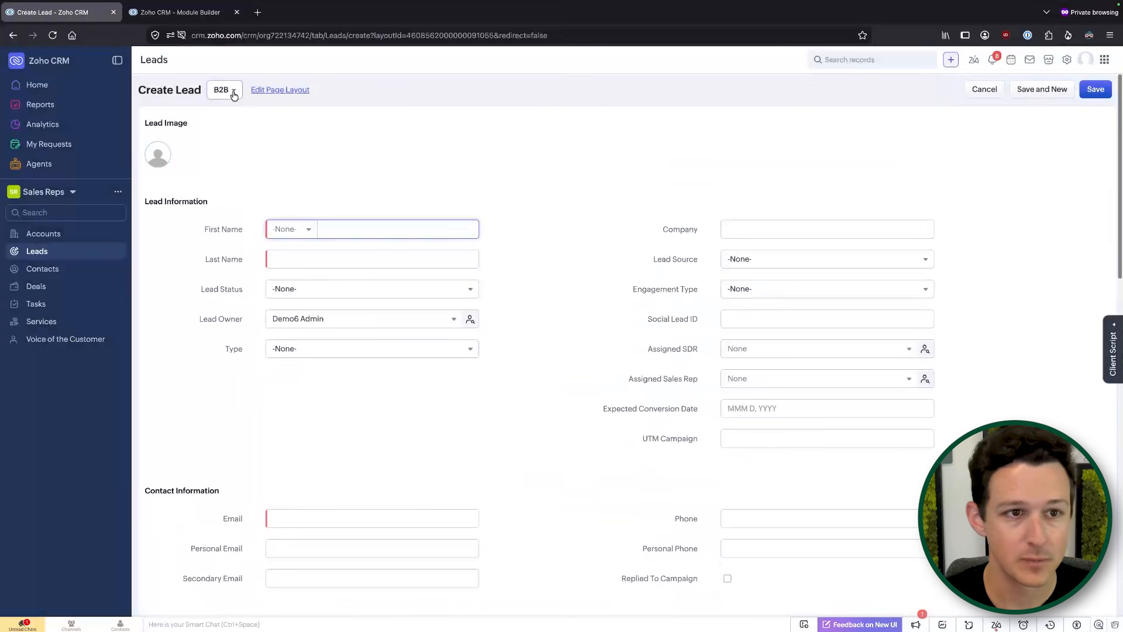
left_click(233, 92)
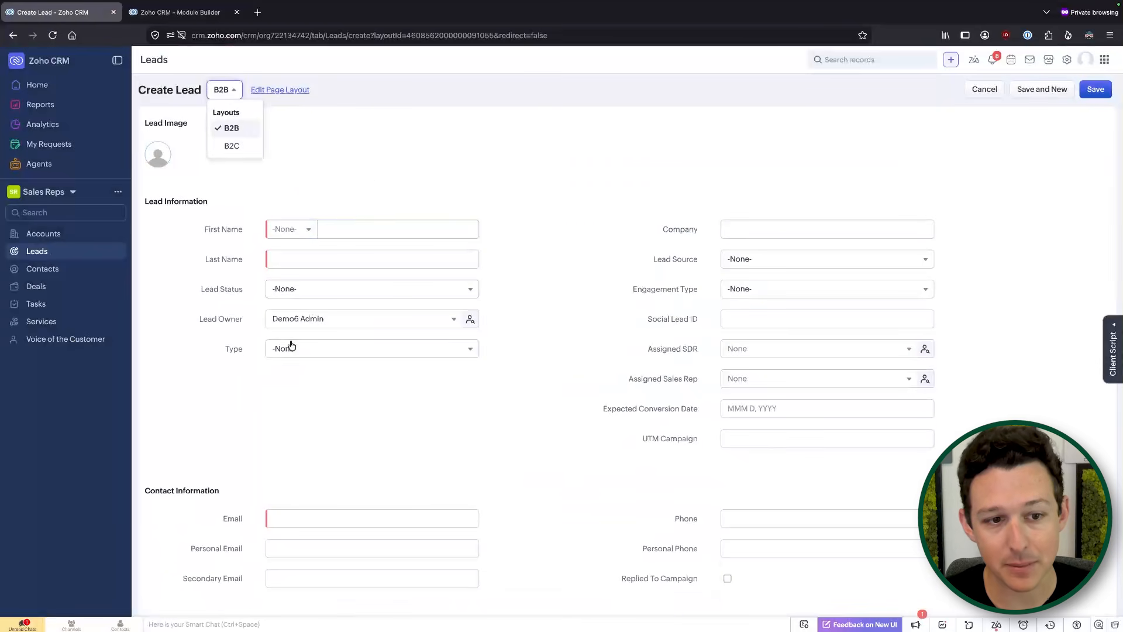
left_click(290, 346)
left_click(233, 92)
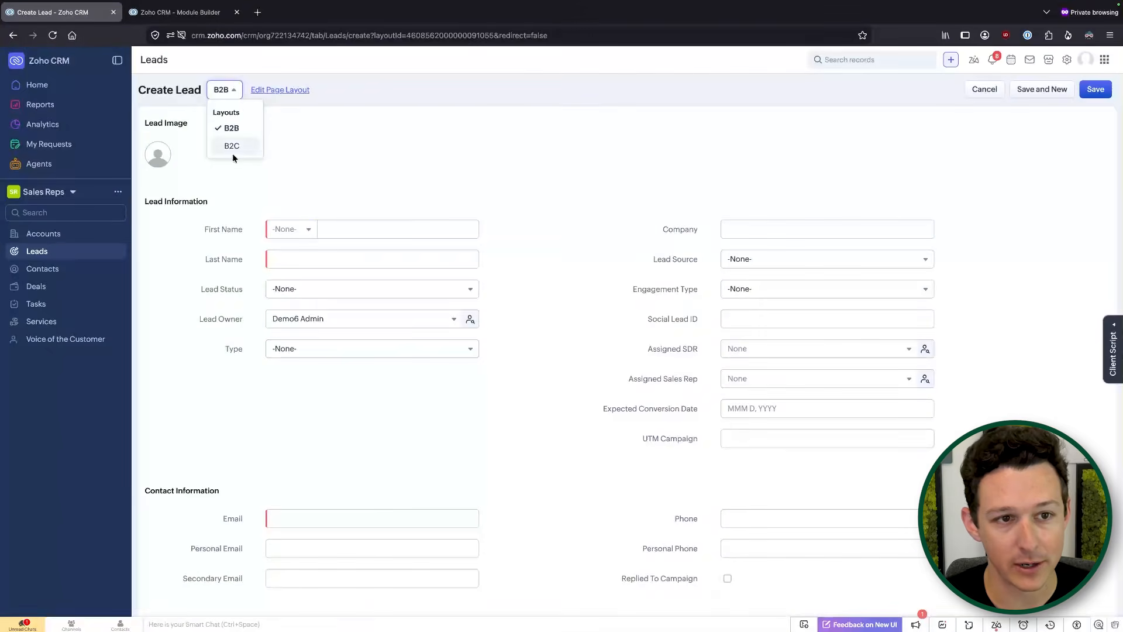
left_click(236, 146)
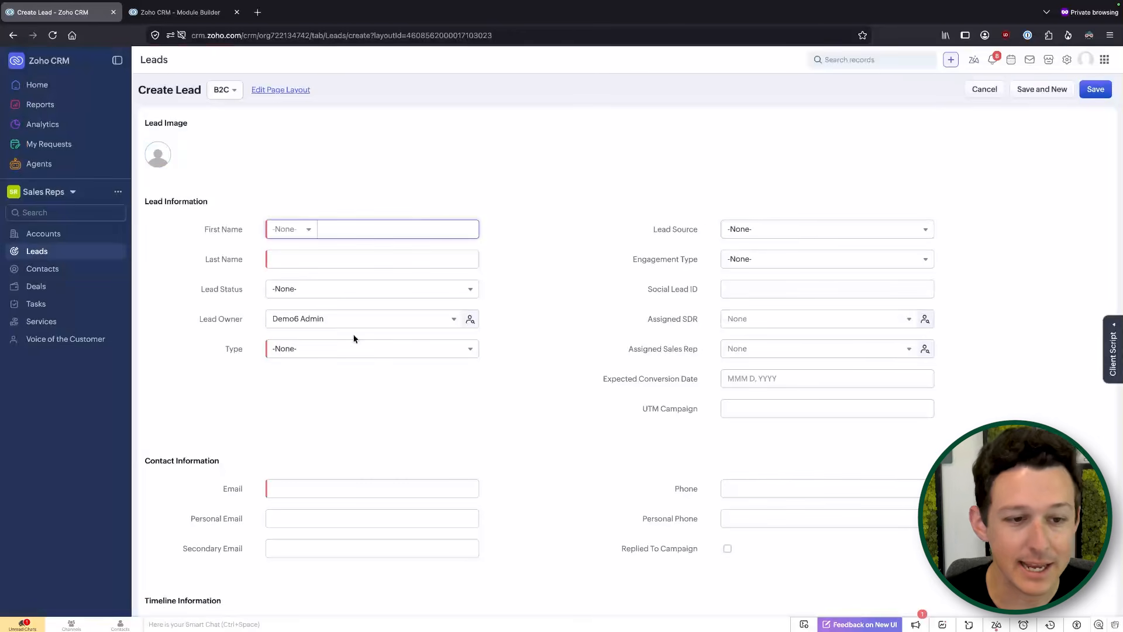
left_click(358, 352)
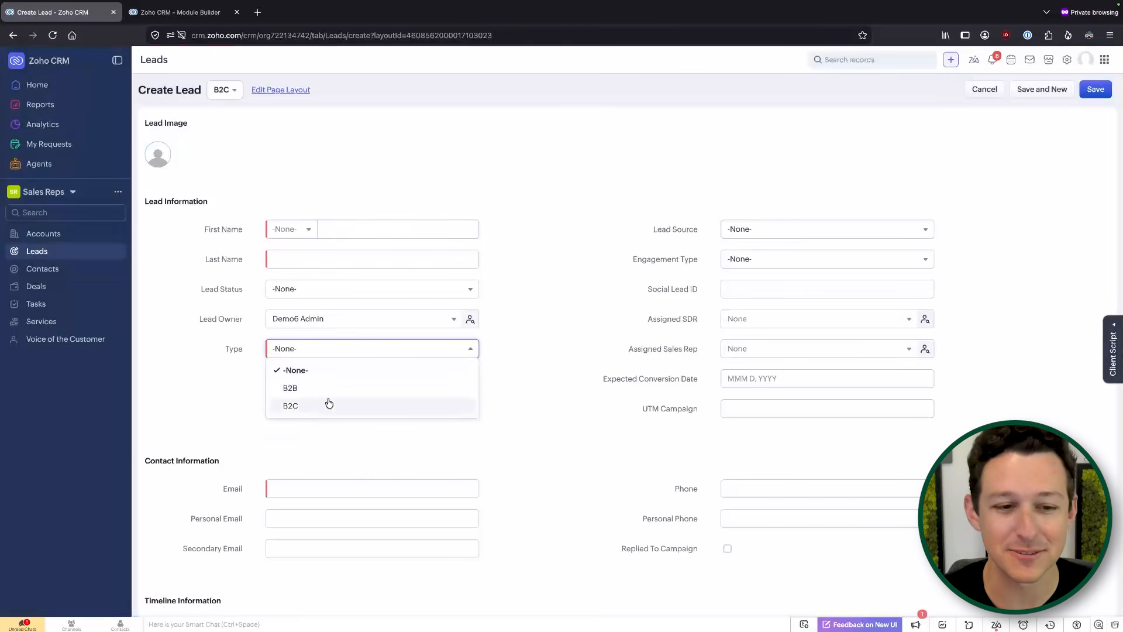
left_click(600, 254)
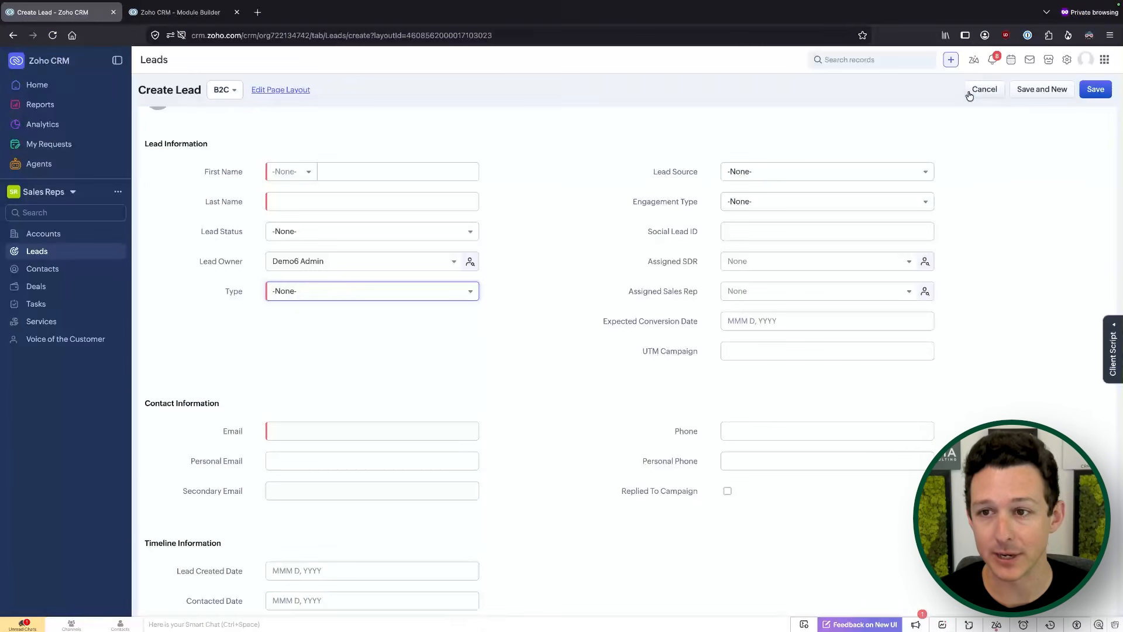
left_click(983, 90)
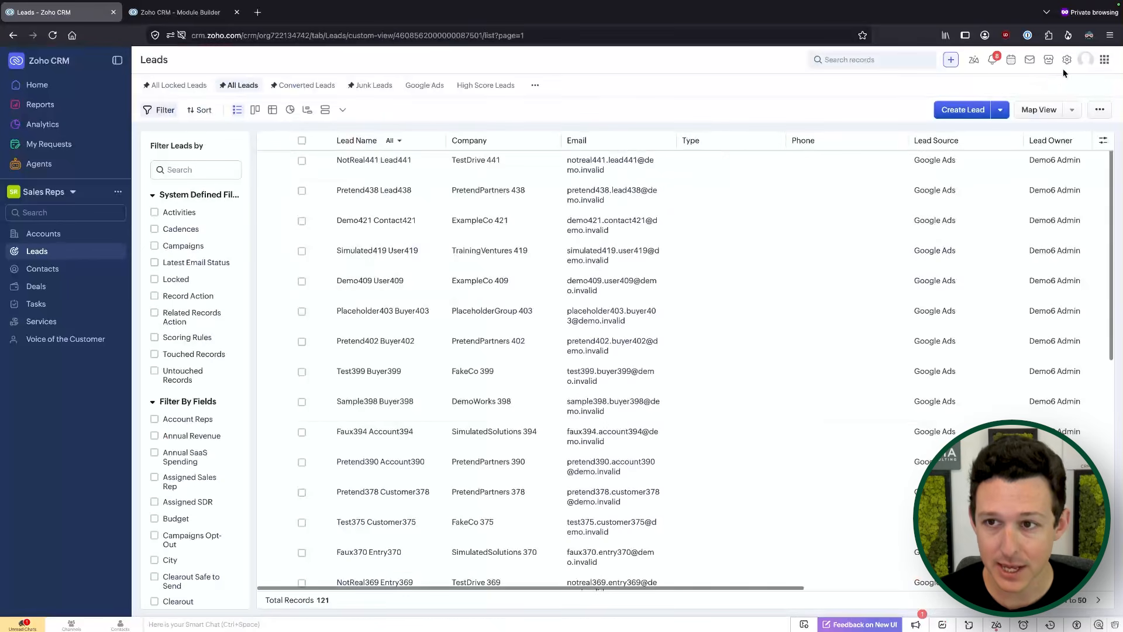
Step: Open the Lead Conversion Mapping of the Leads module and check which lead layouts can be mapped
left_click(1068, 66)
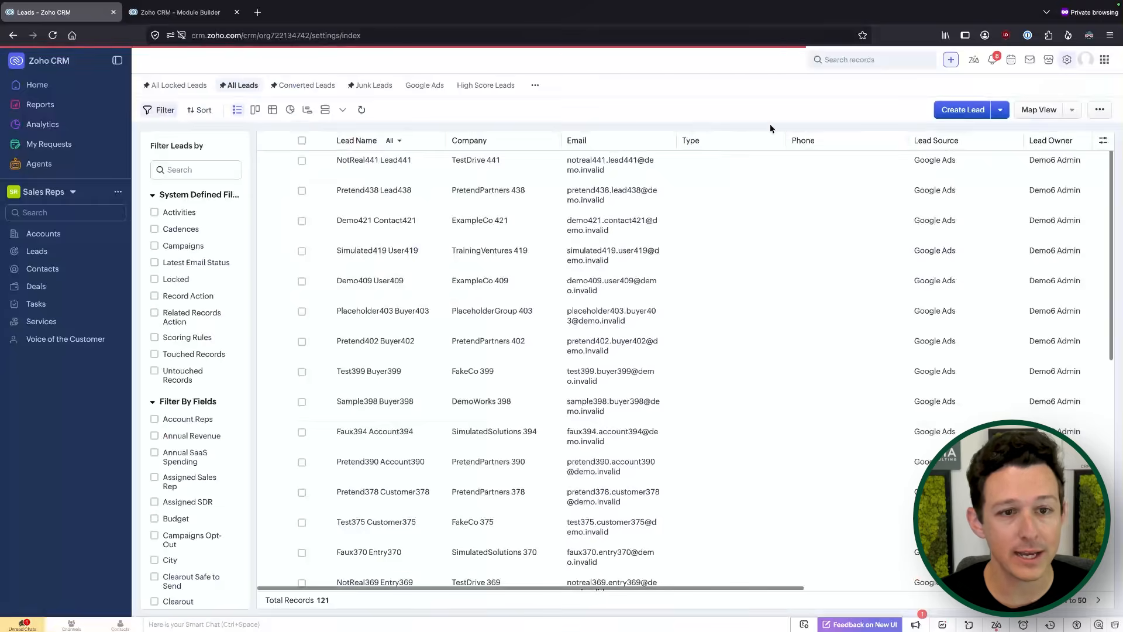
left_click(696, 151)
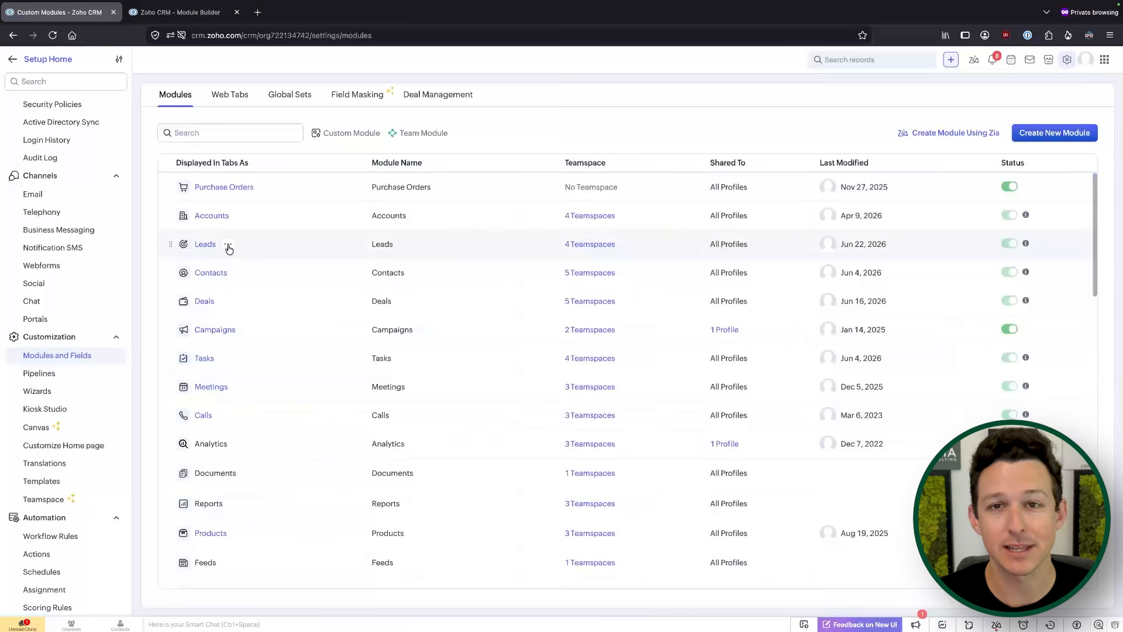
left_click(228, 245)
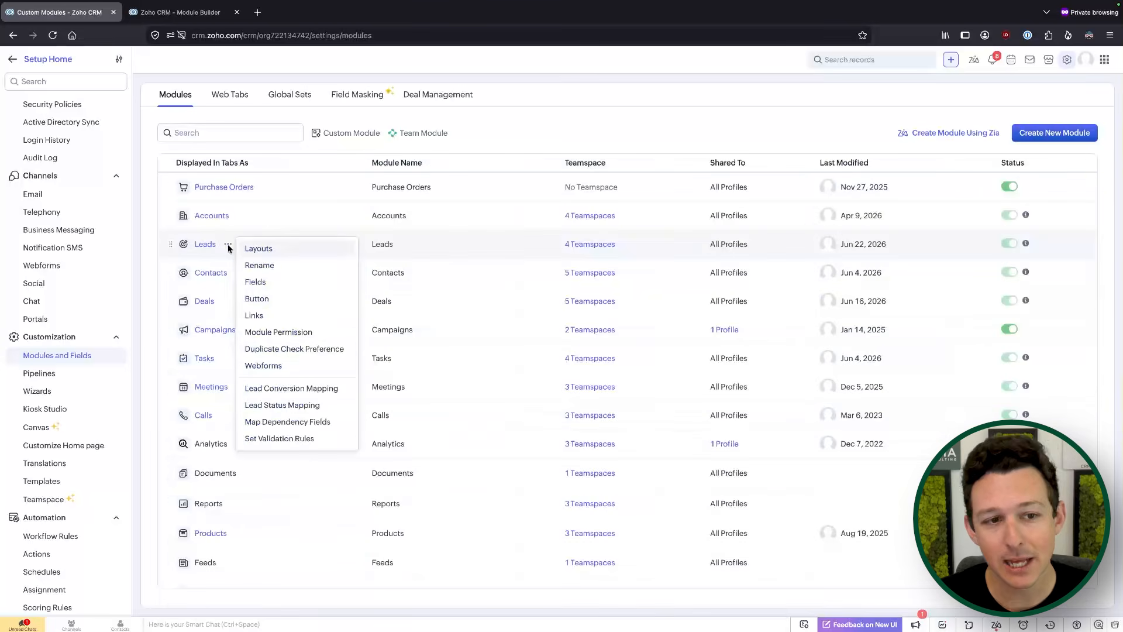
left_click(315, 389)
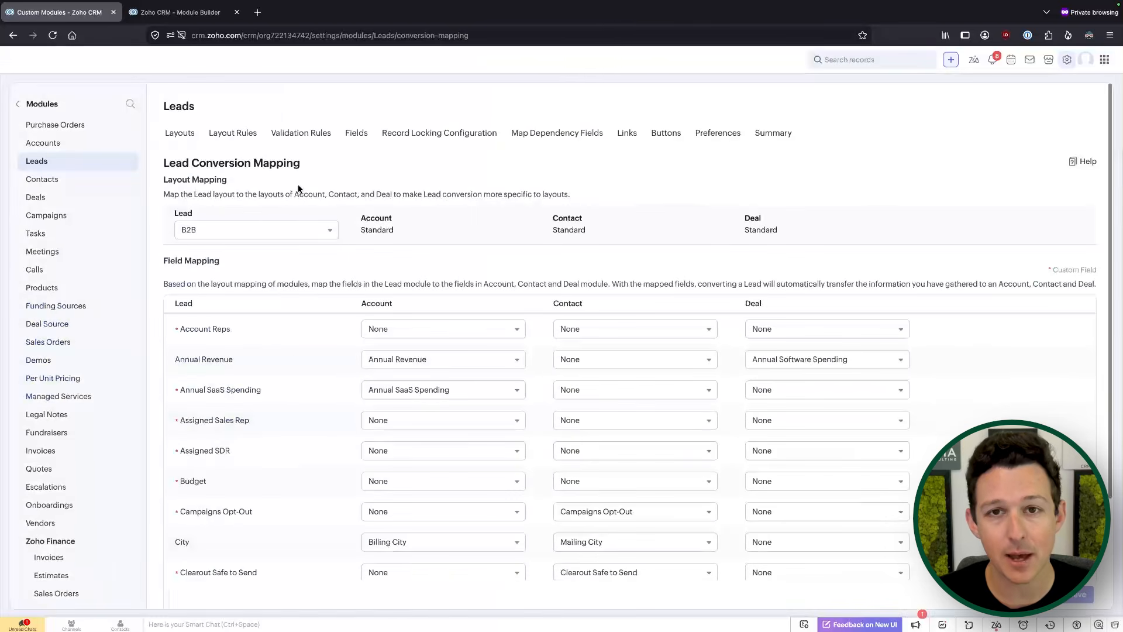
left_click(315, 230)
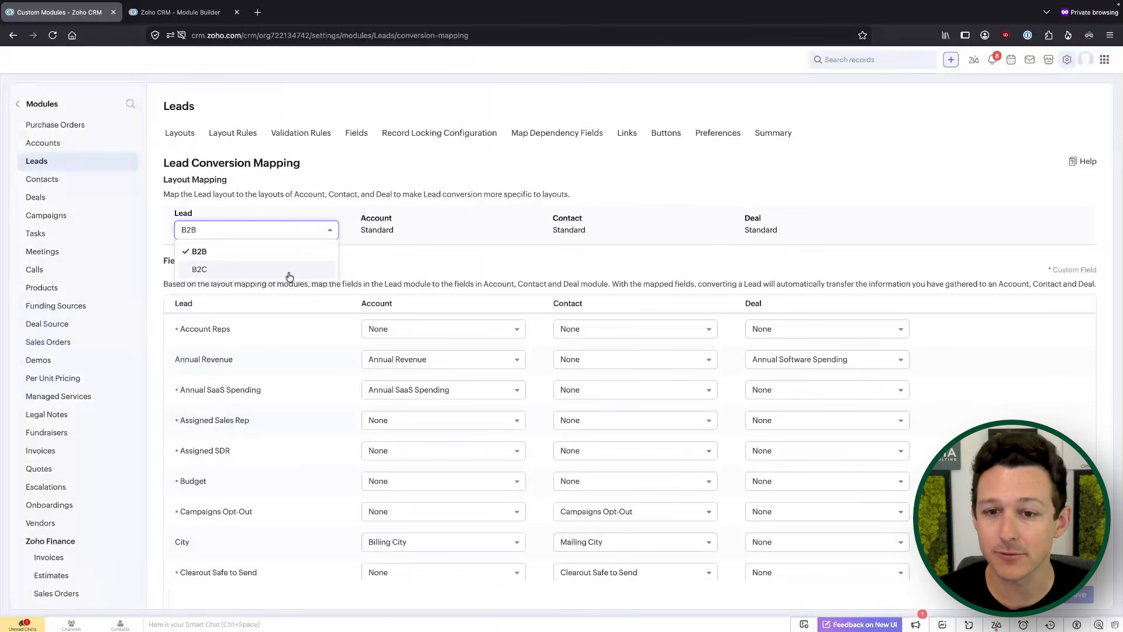
left_click(384, 183)
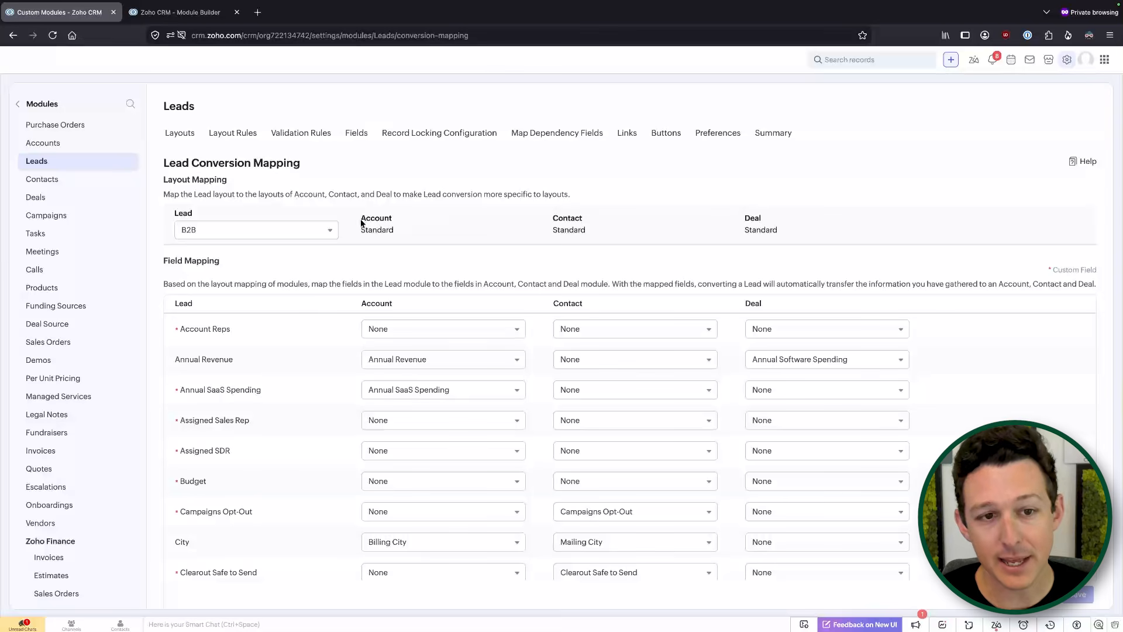
Step: Show the conversion mapping for the B2C lead layout, review its field mappings, and leave the setup pages
left_click(323, 233)
left_click(297, 273)
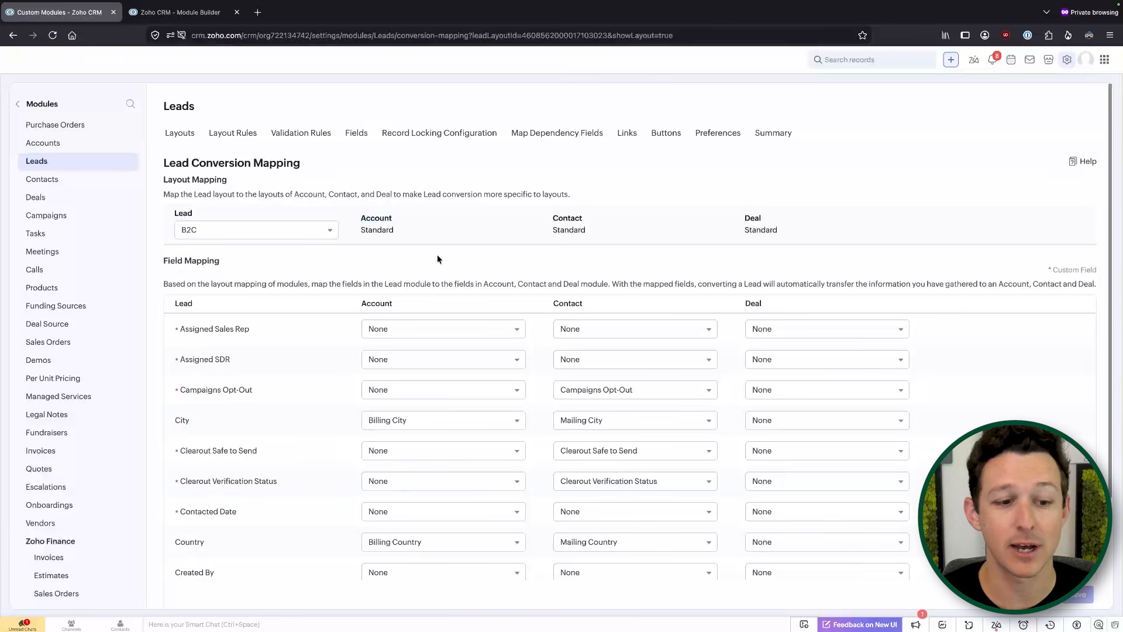
scroll(437, 255, "down", 3)
scroll(437, 256, "up", 3)
scroll(436, 252, "down", 1)
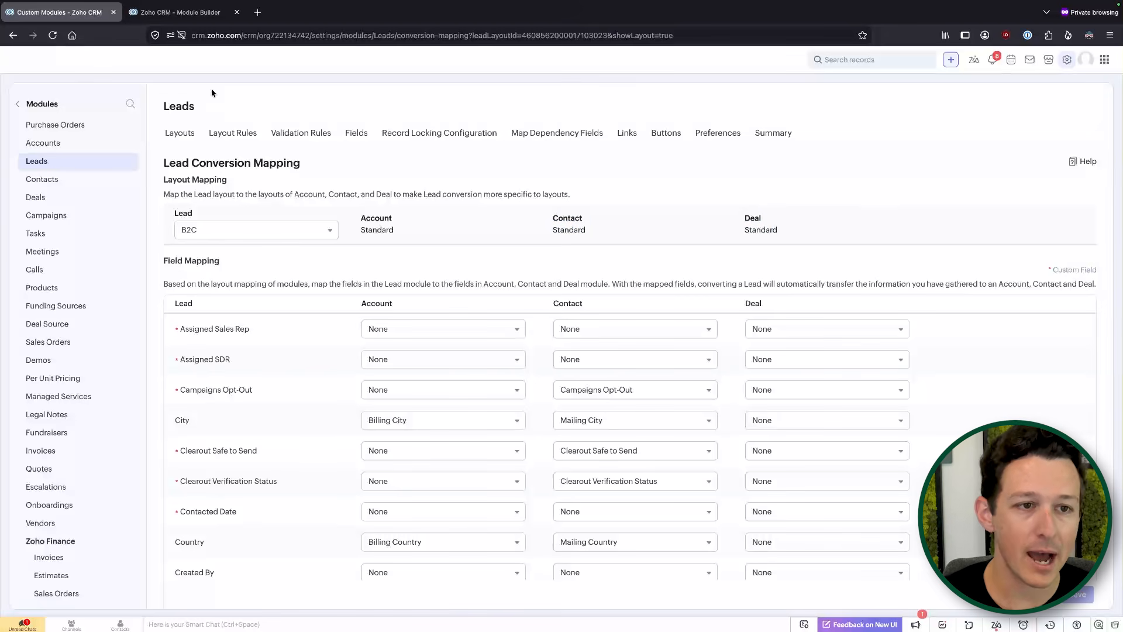
left_click(18, 104)
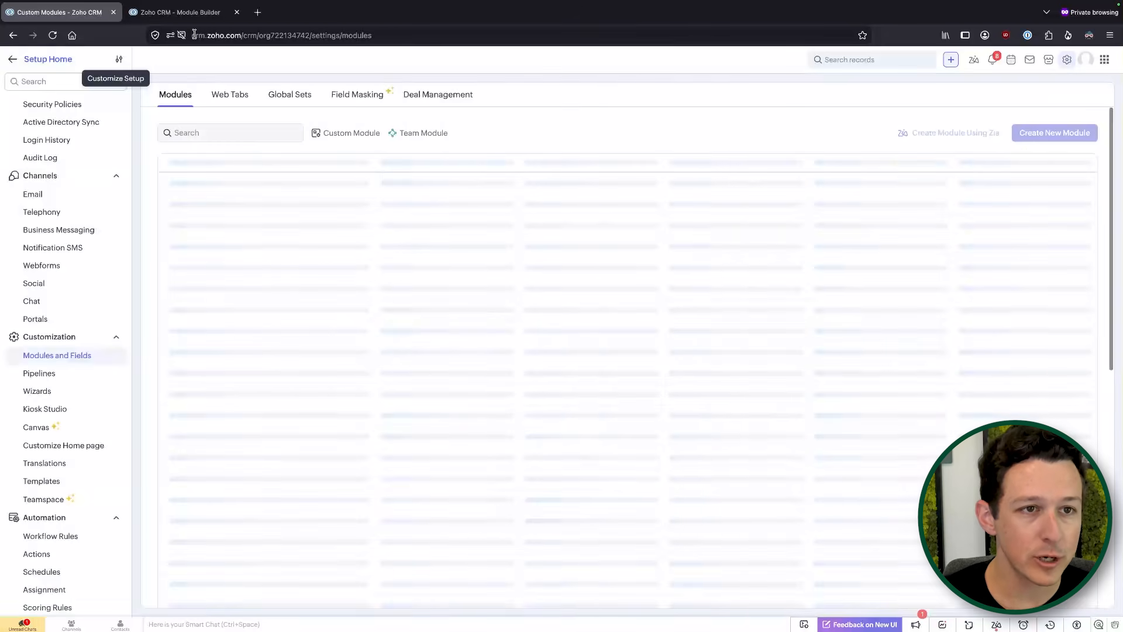
left_click(13, 60)
Step: Close the B2C layout editor and delete the B2C layout, transferring its records to the remaining Leads layout
left_click(196, 18)
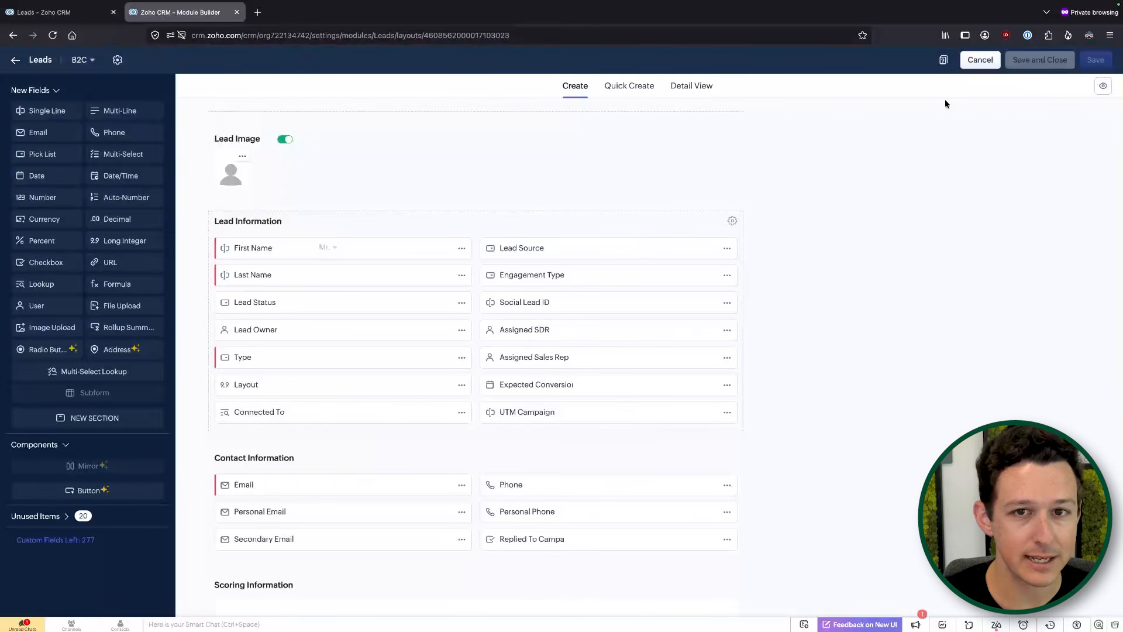
left_click(980, 60)
left_click(199, 271)
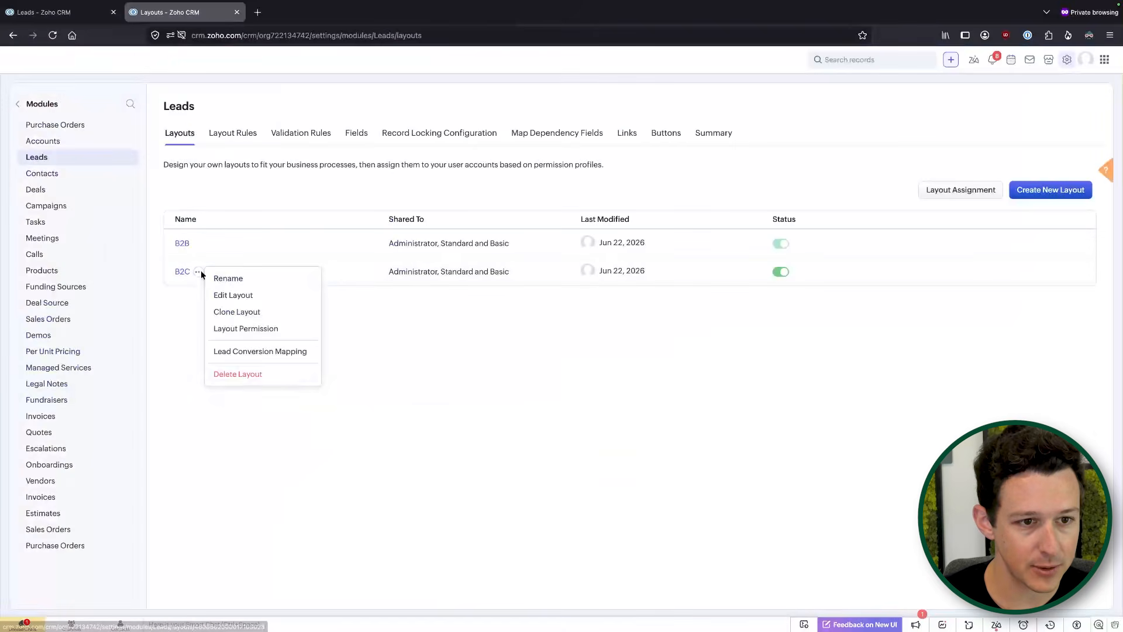
left_click(251, 377)
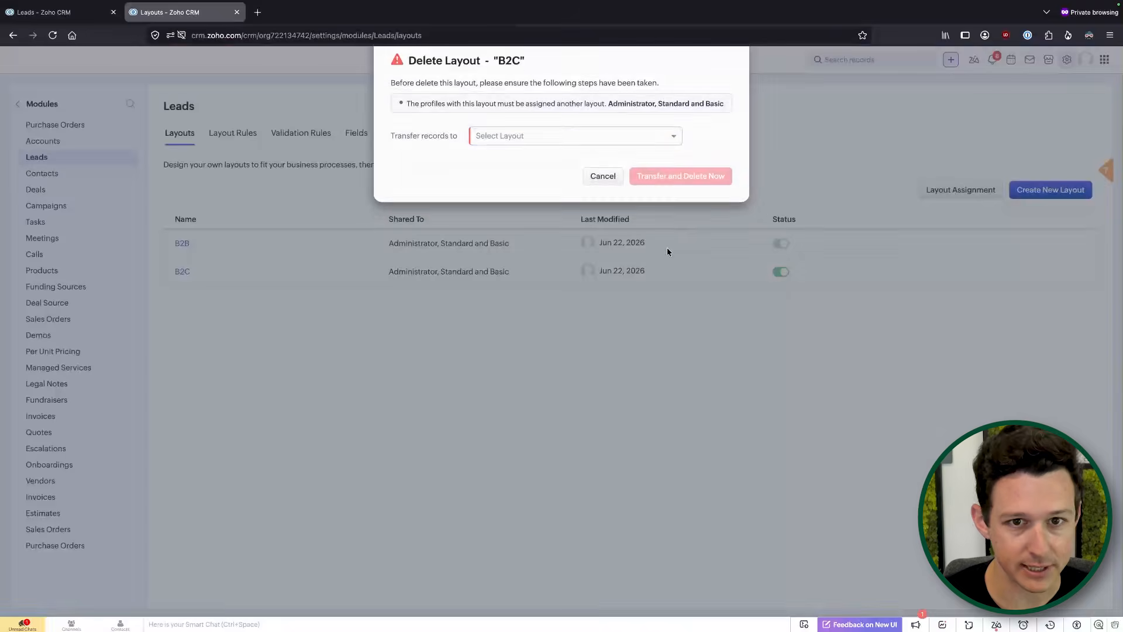
left_click(546, 166)
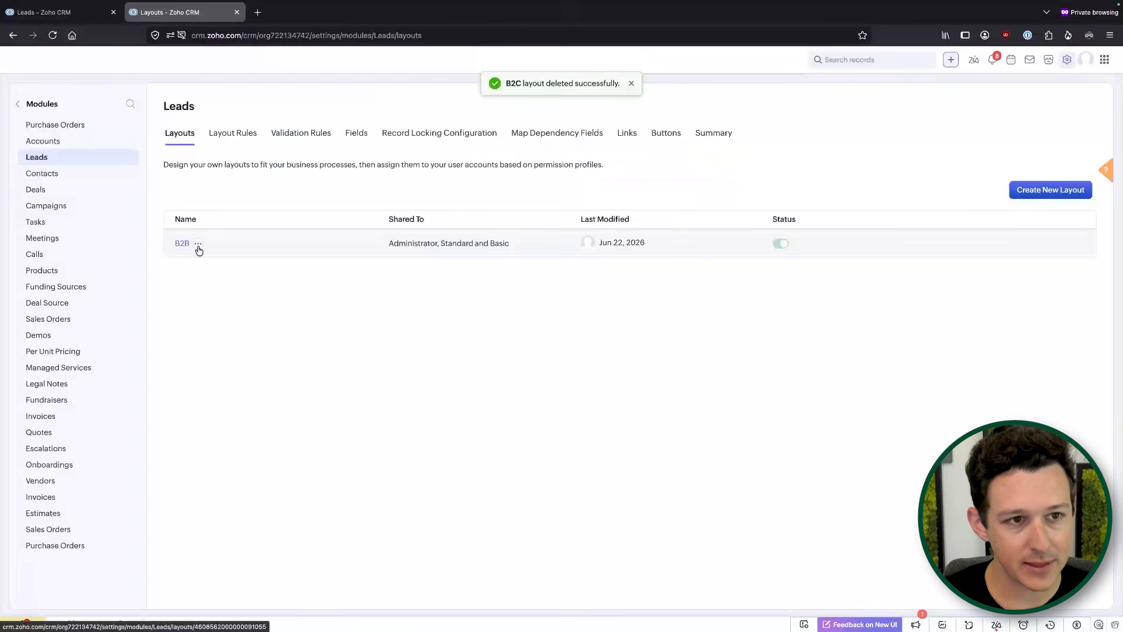
Step: Rename the B2B layout of the Leads module as Standard
left_click(199, 243)
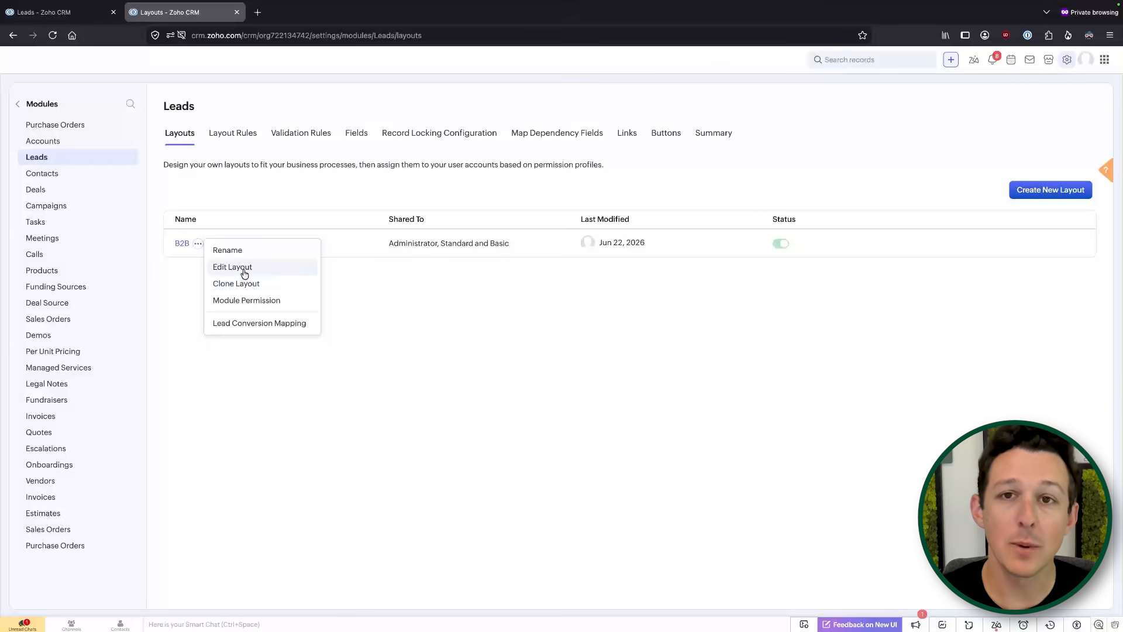
left_click(248, 250)
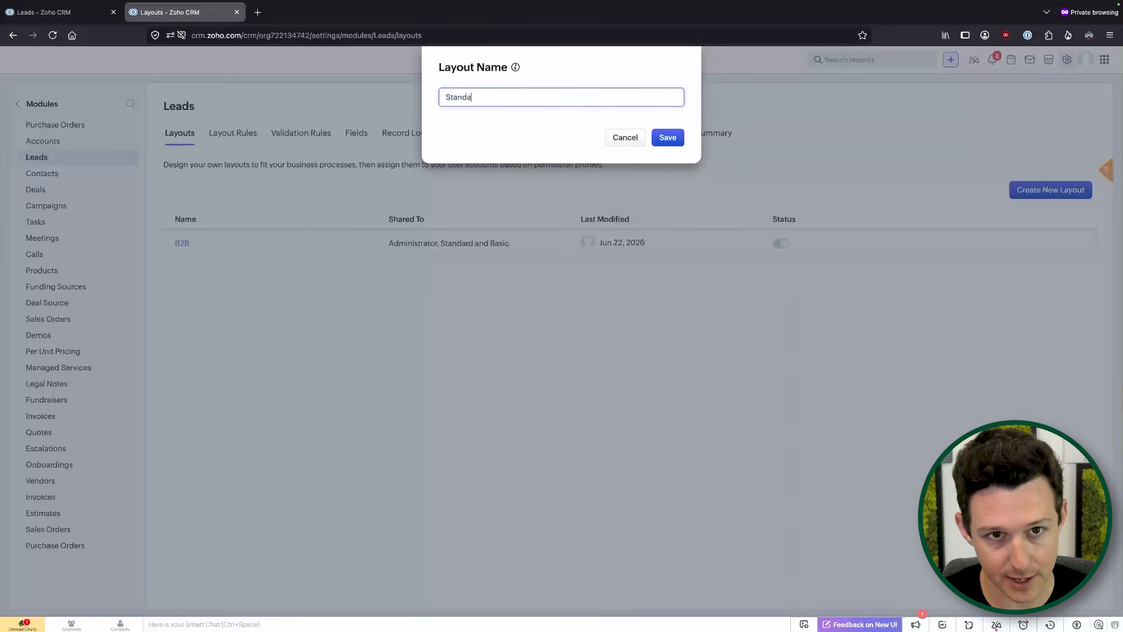
type("Standard")
left_click(668, 137)
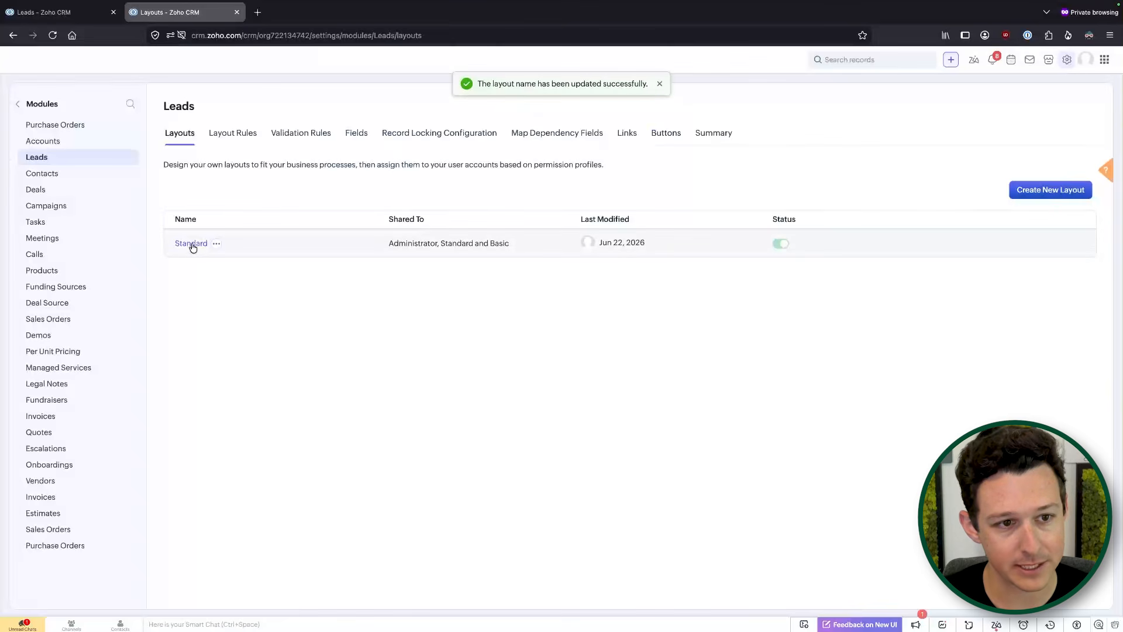
Step: Open the Standard Leads layout in the editor and look over its sections and fields
left_click(191, 244)
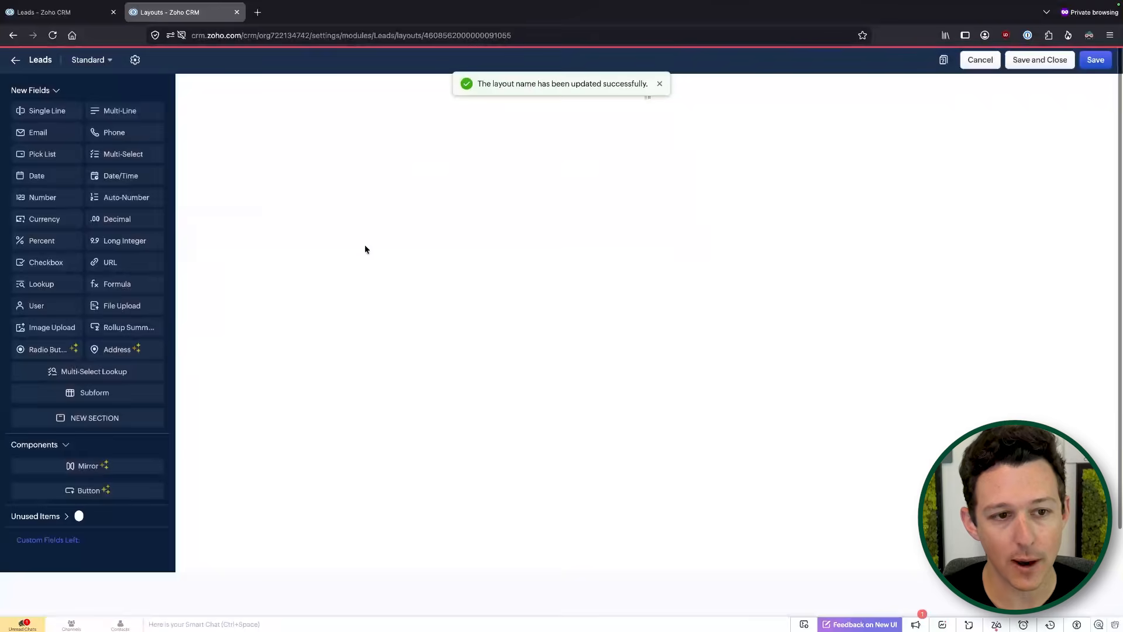
scroll(365, 249, "down", 10)
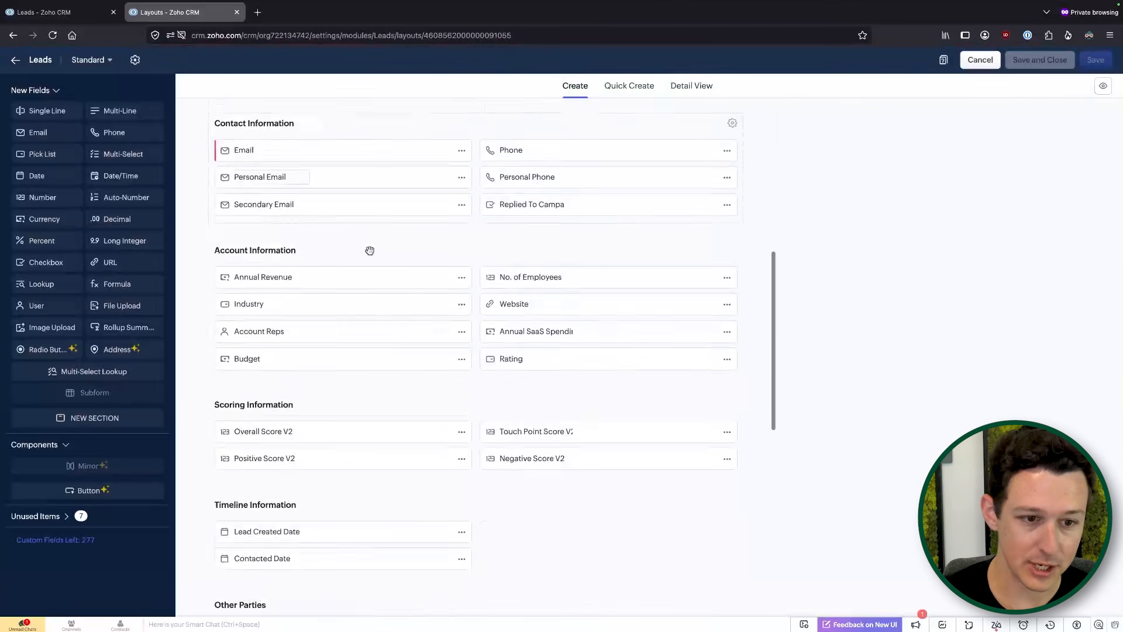
scroll(370, 251, "up", 8)
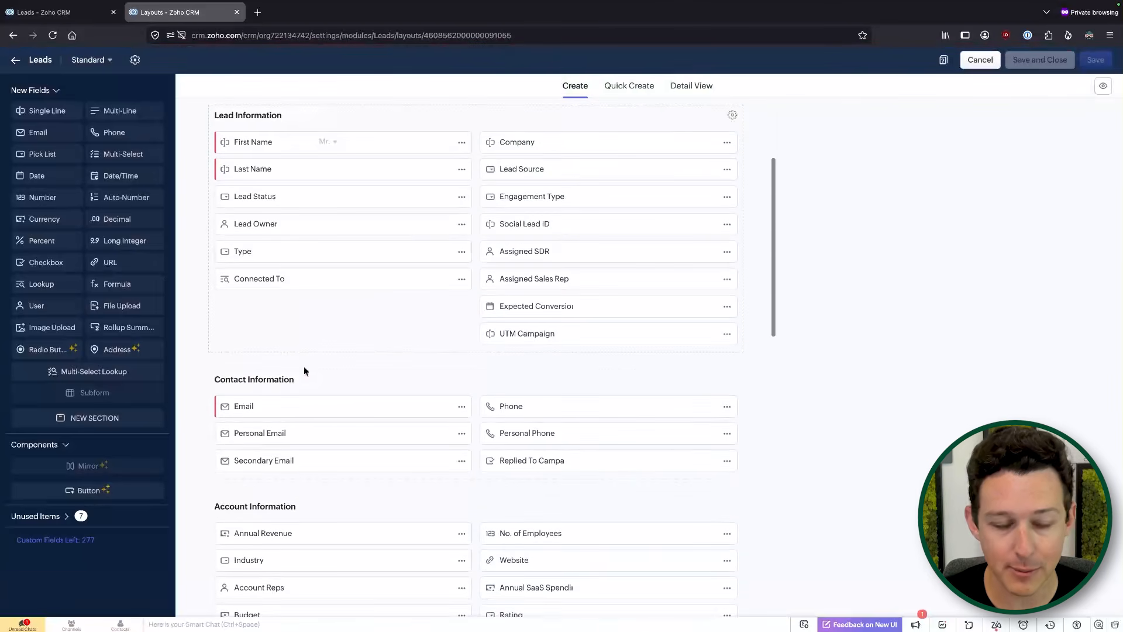
Step: Create a layout rule named "B2B or B2C" from the Type field, with Type as the primary field
scroll(231, 522, "down", 1)
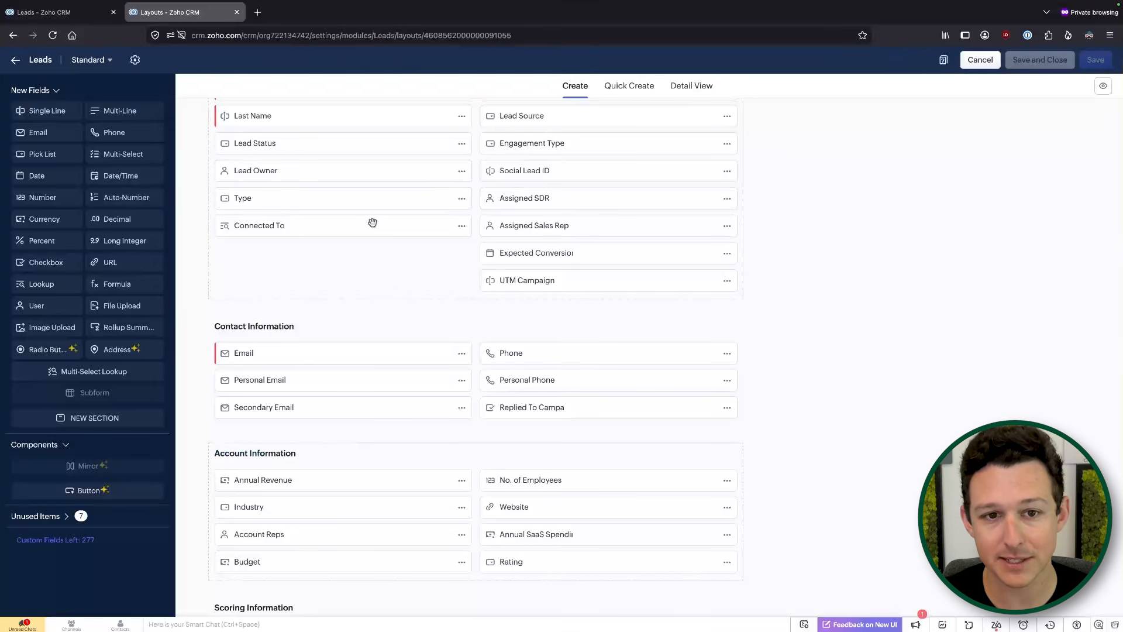
scroll(433, 206, "up", 3)
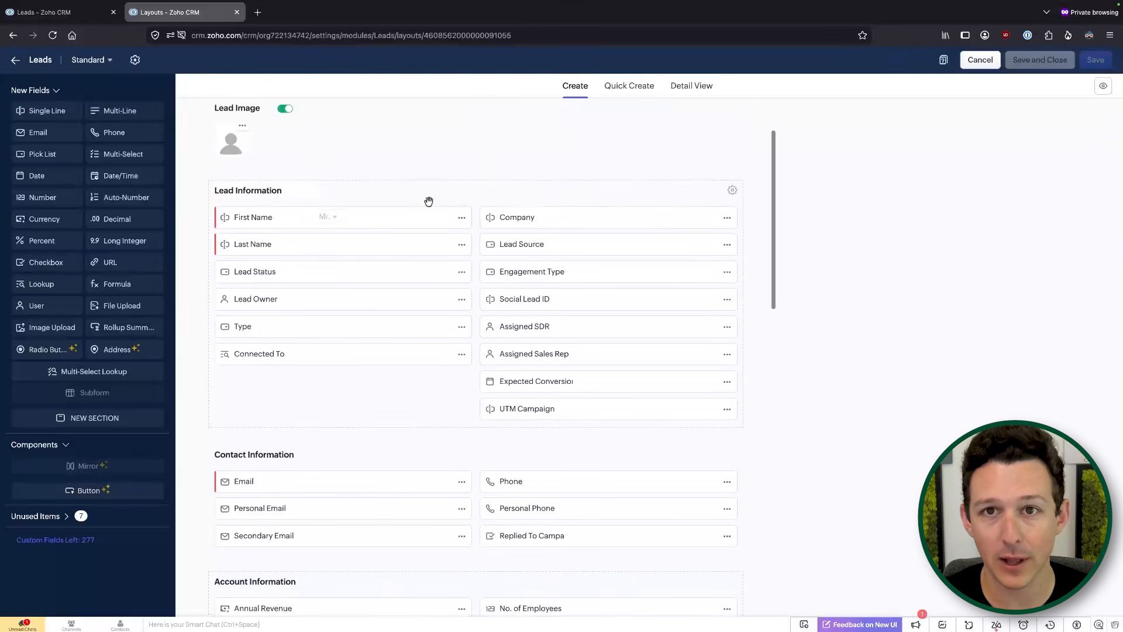
left_click(460, 326)
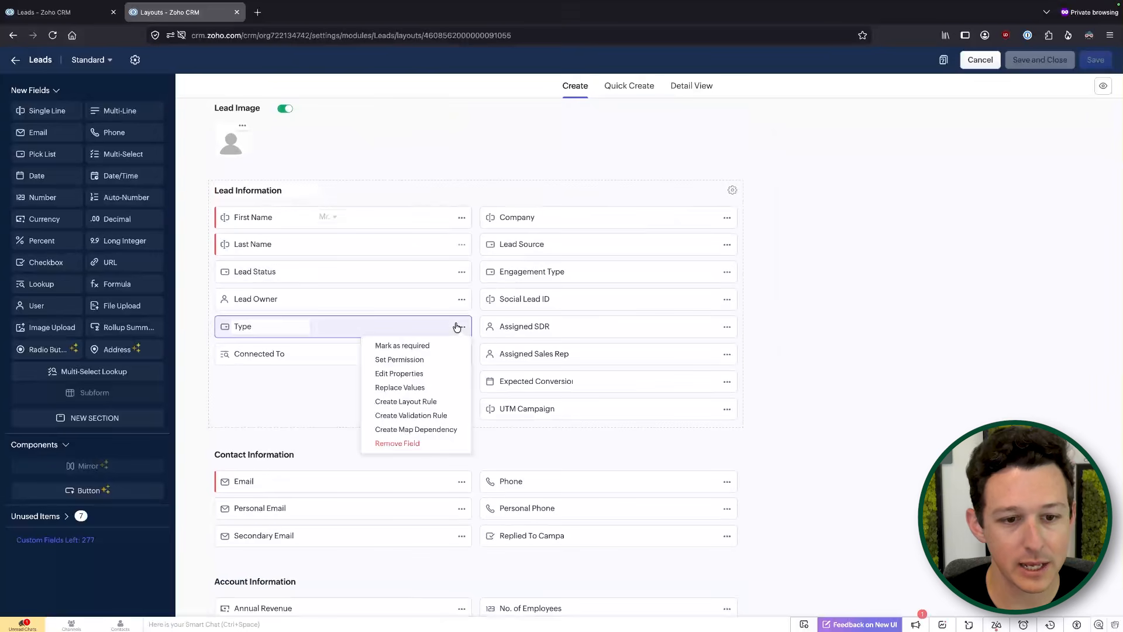
left_click(406, 402)
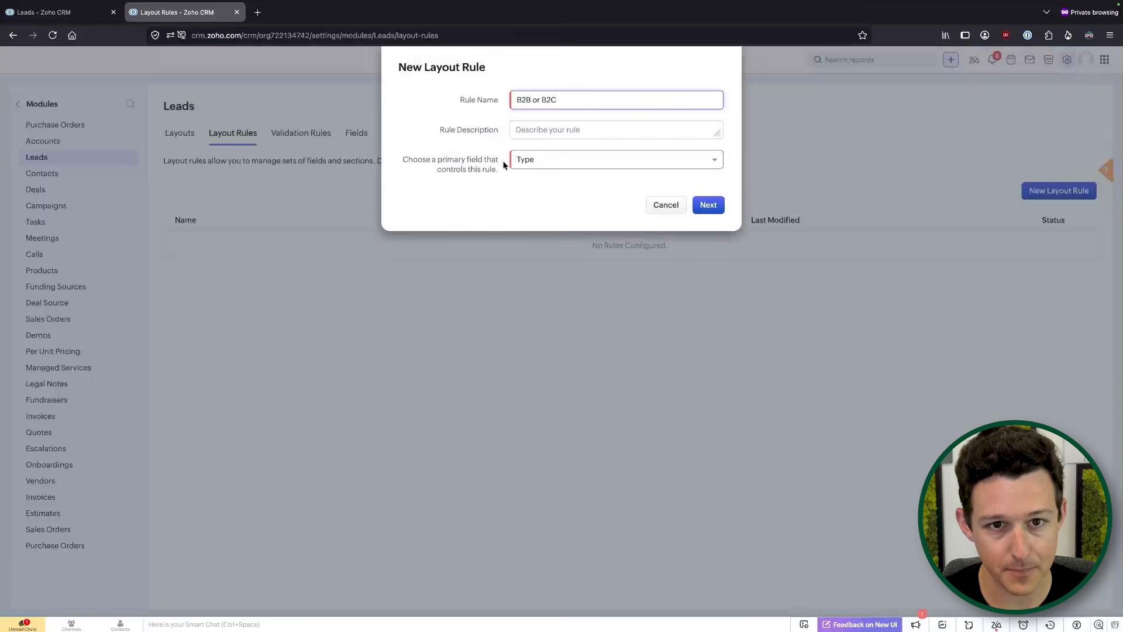
left_click(430, 165)
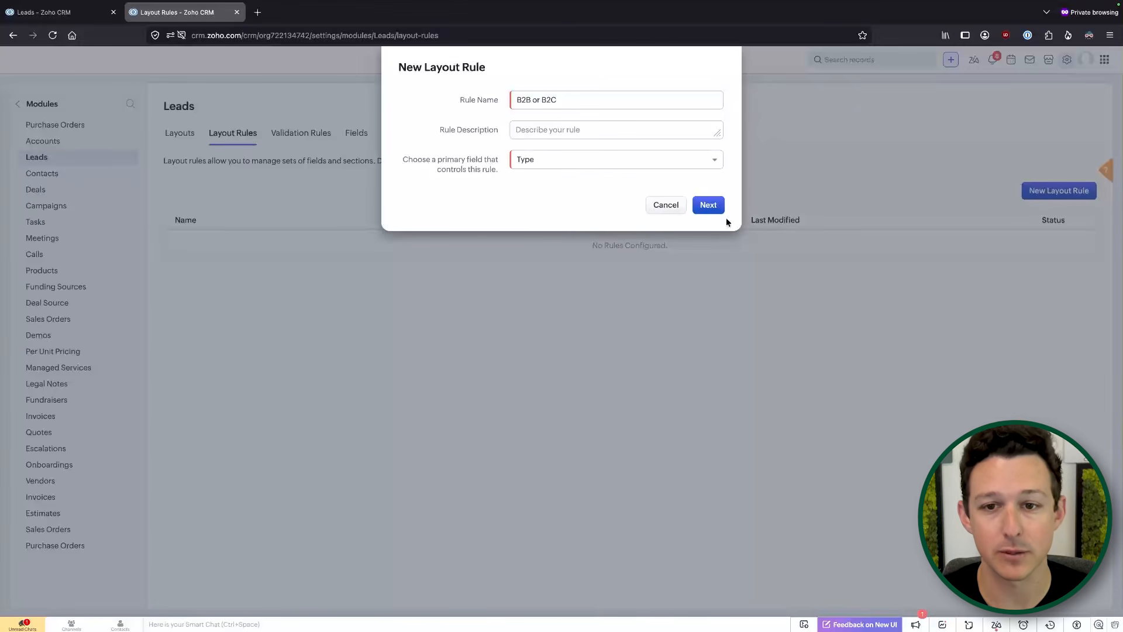
left_click(709, 204)
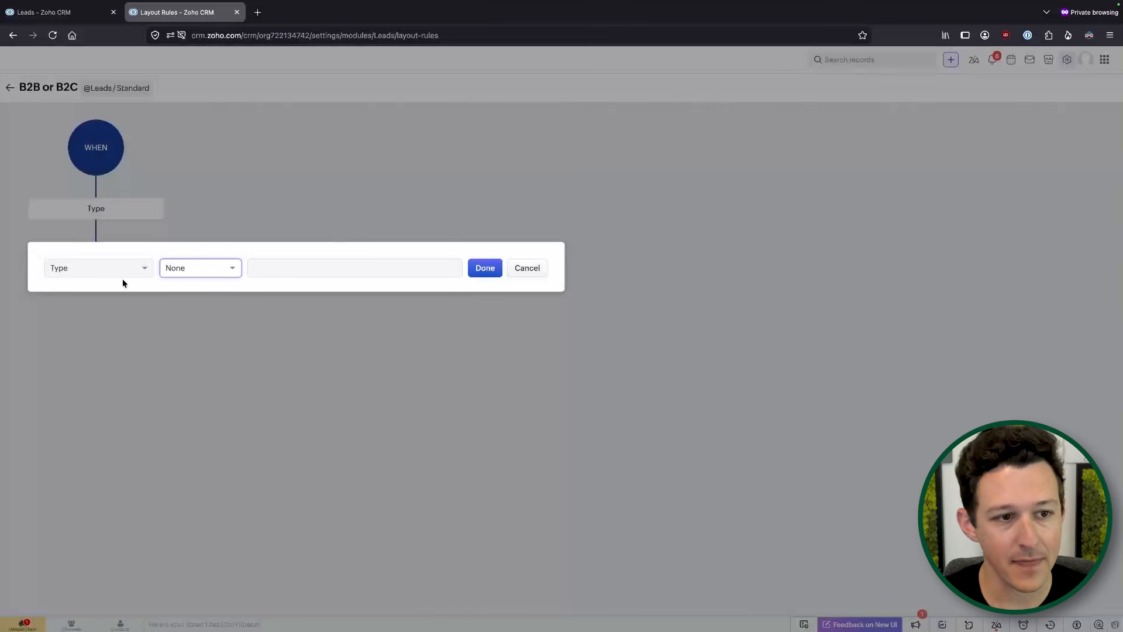
Step: Set the rule's condition so that it applies when Type is B2B
left_click(213, 272)
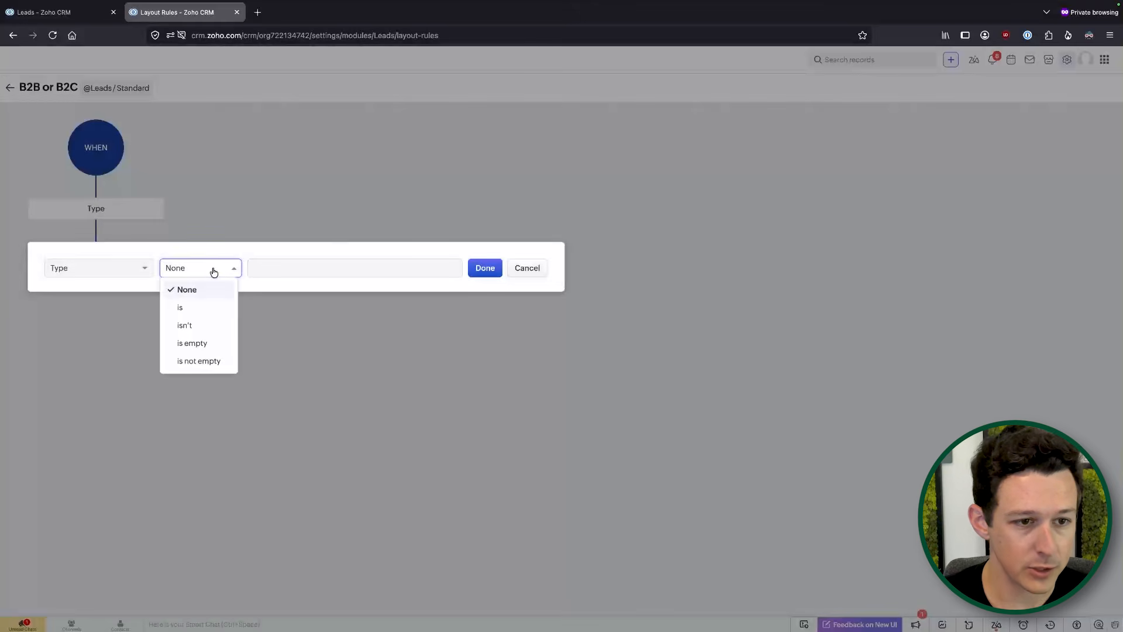
left_click(203, 308)
left_click(264, 268)
left_click(289, 293)
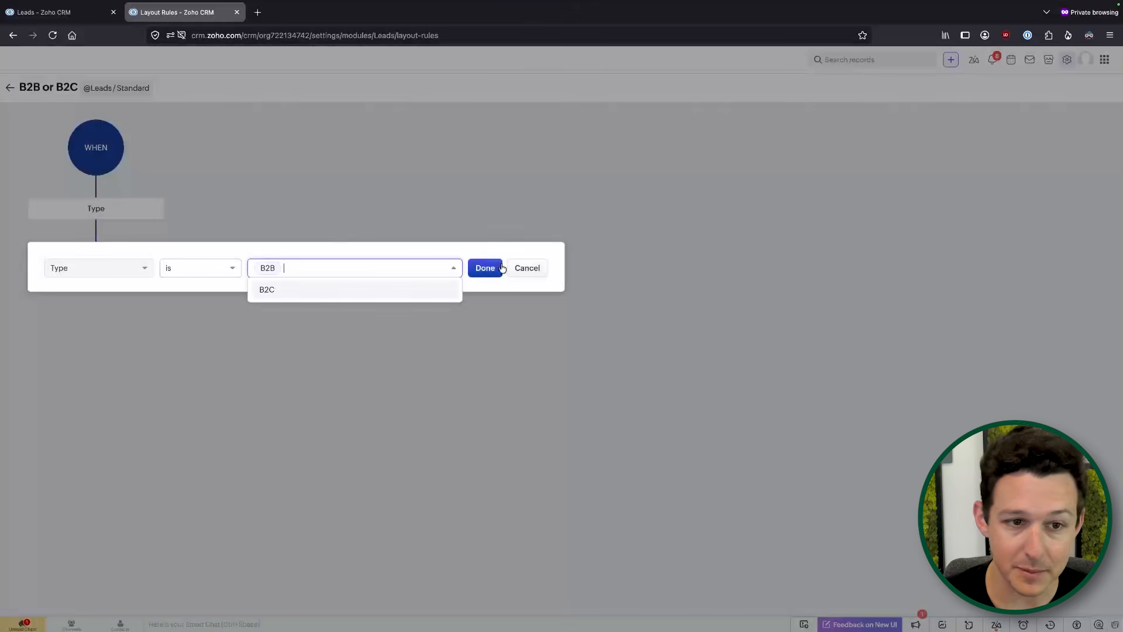
left_click(485, 268)
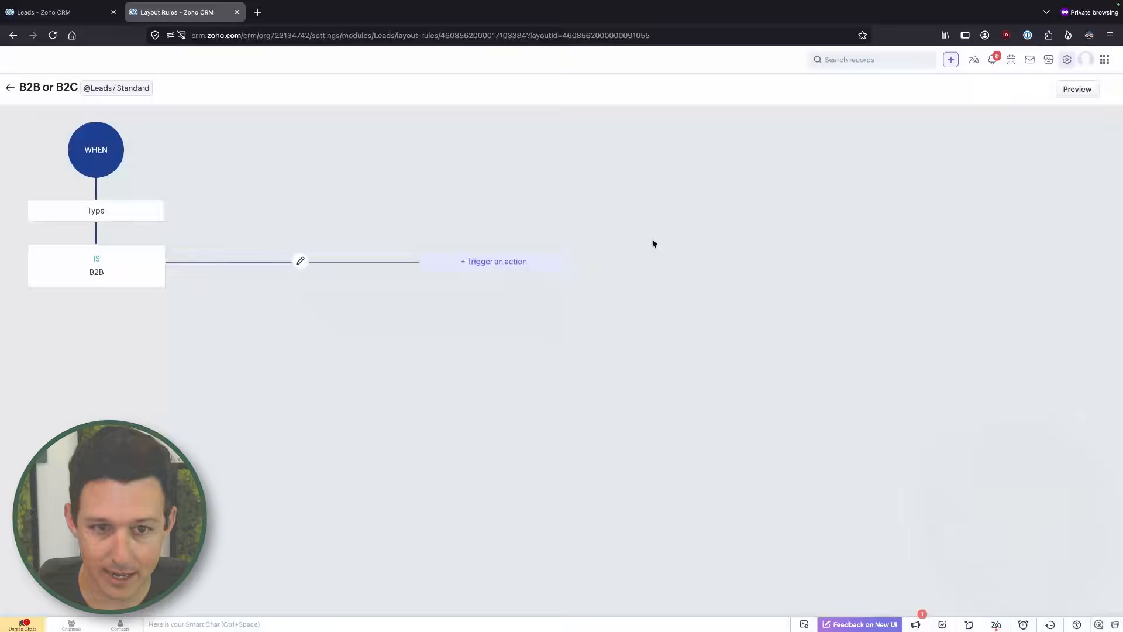
Step: Add a Show Sections action for Account Information to the B2B condition, save it and return to the layout rules list
left_click(475, 260)
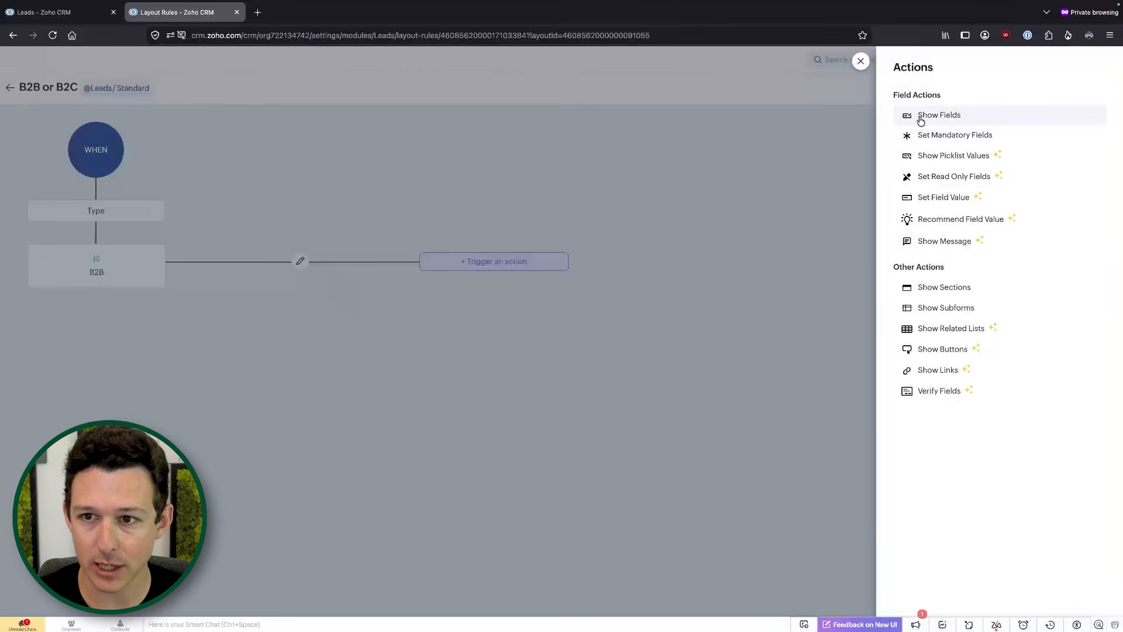
left_click(935, 288)
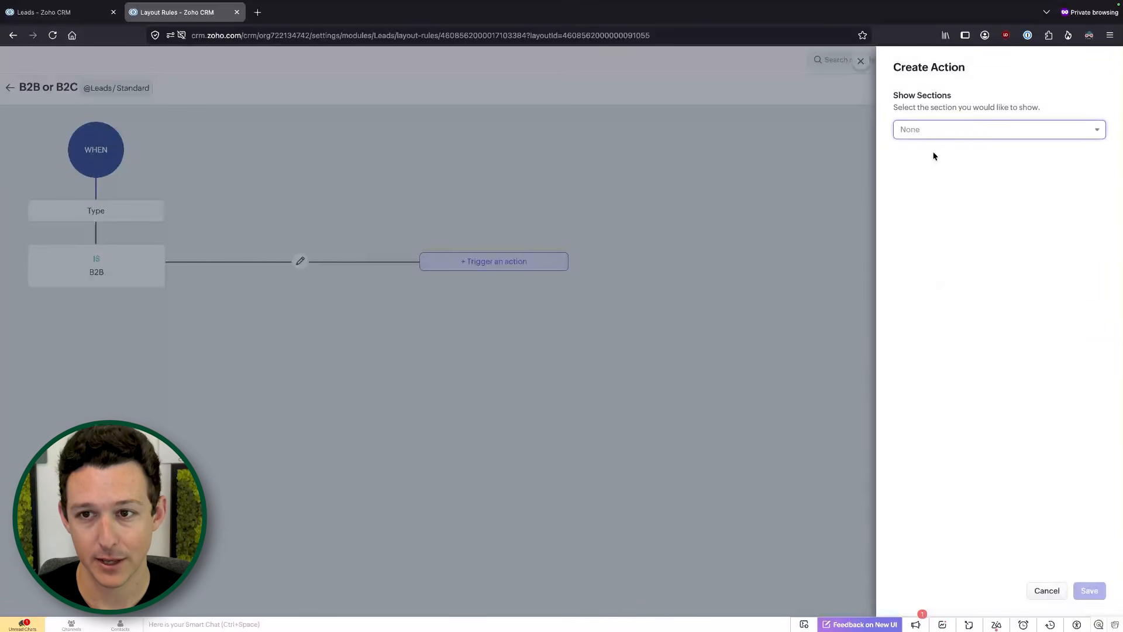
left_click(936, 134)
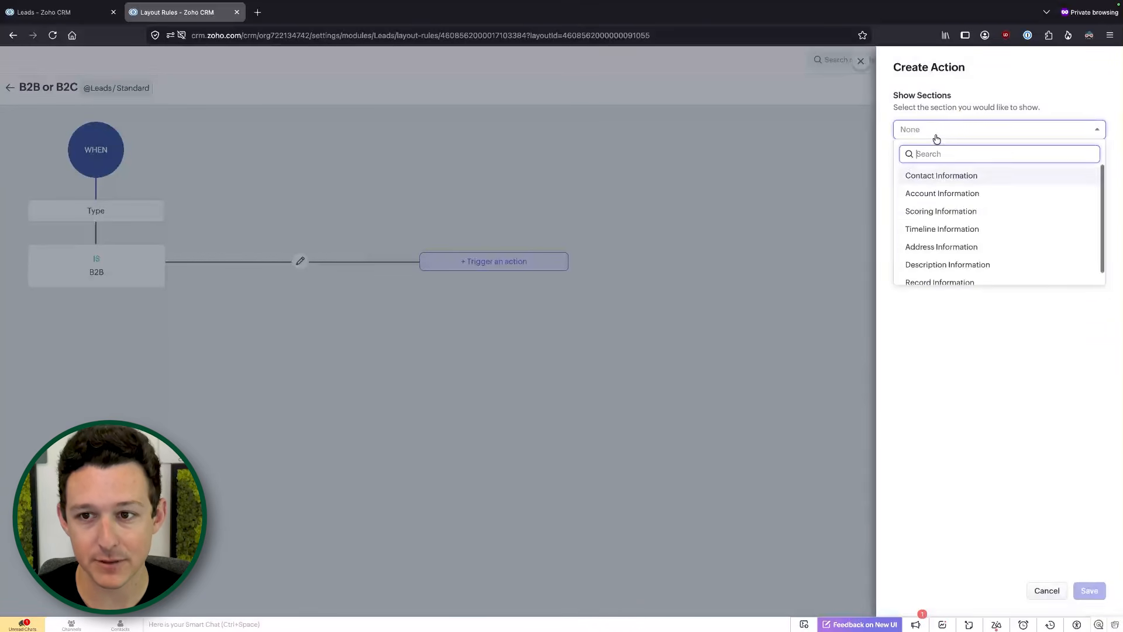
left_click(939, 192)
left_click(1005, 431)
left_click(1089, 590)
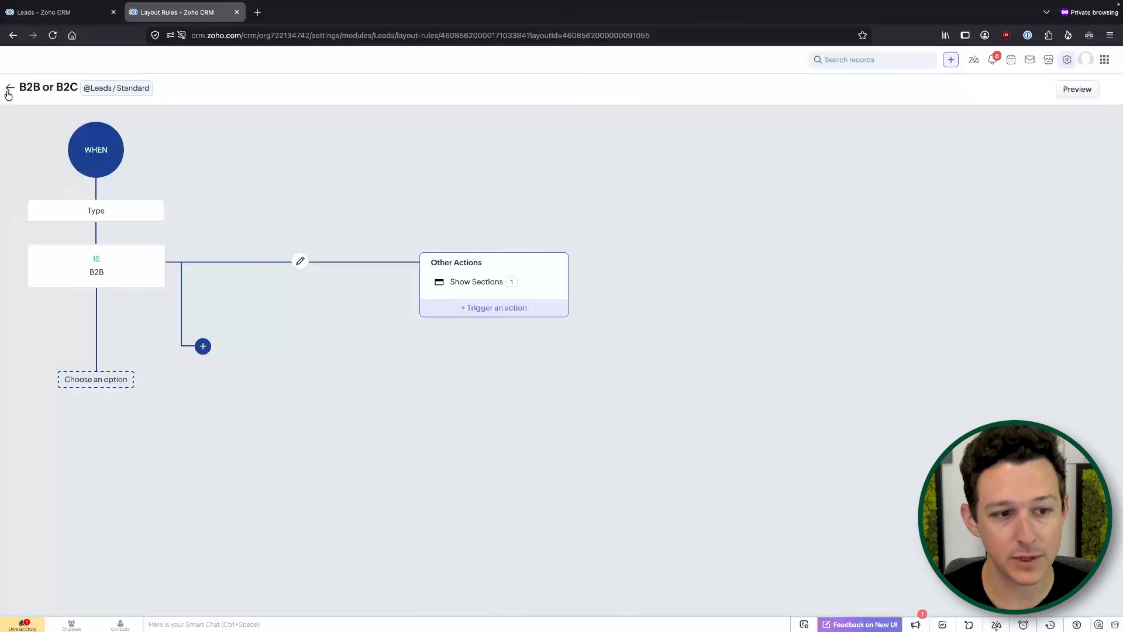
left_click(9, 89)
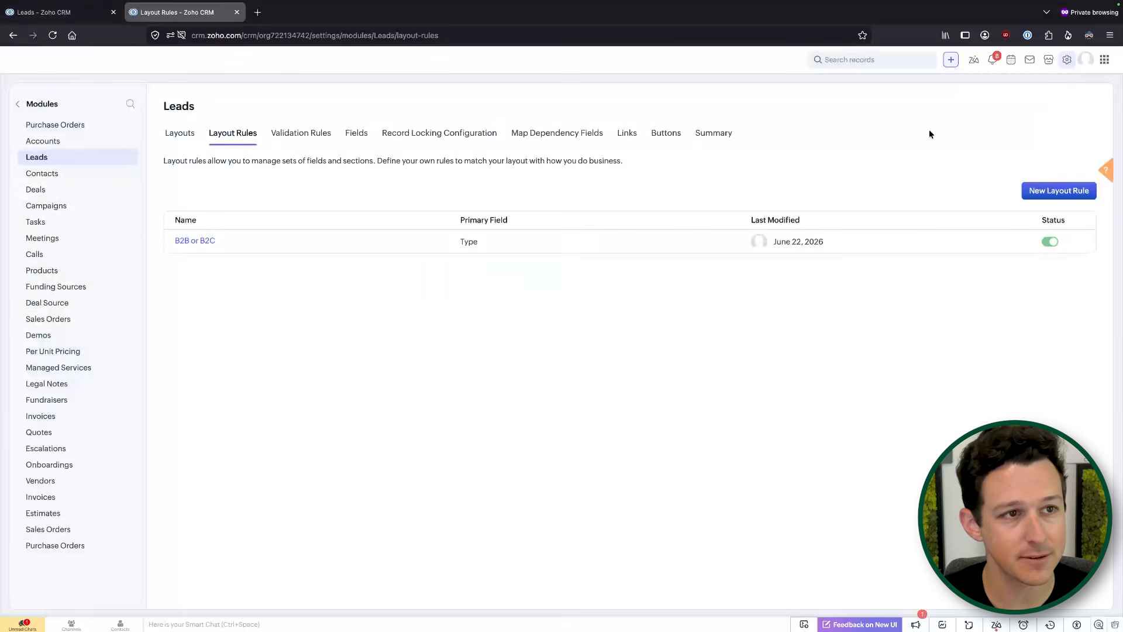
Step: Open the PretendPartners 438 lead record and check which sections it shows while Type is empty
left_click(55, 12)
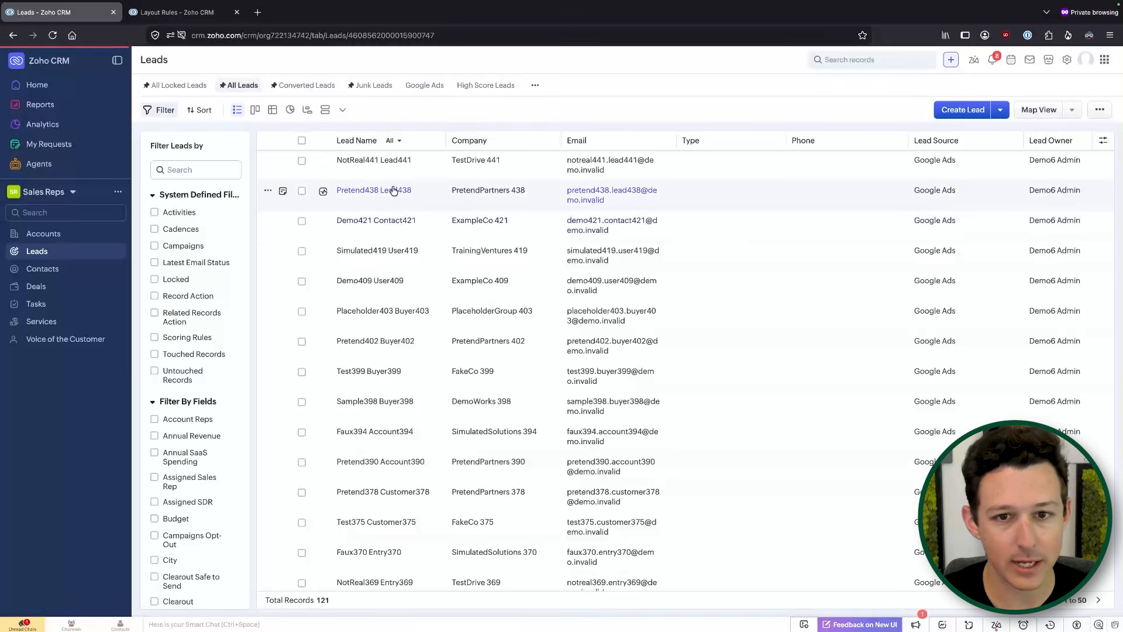
left_click(394, 190)
scroll(431, 326, "down", 3)
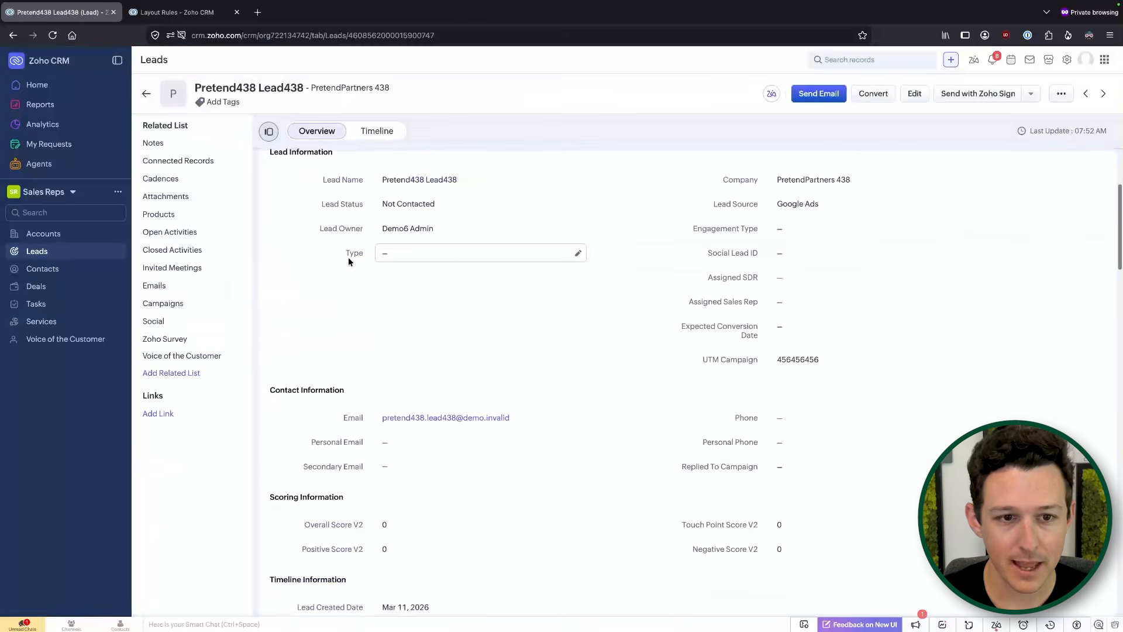
scroll(348, 325, "down", 3)
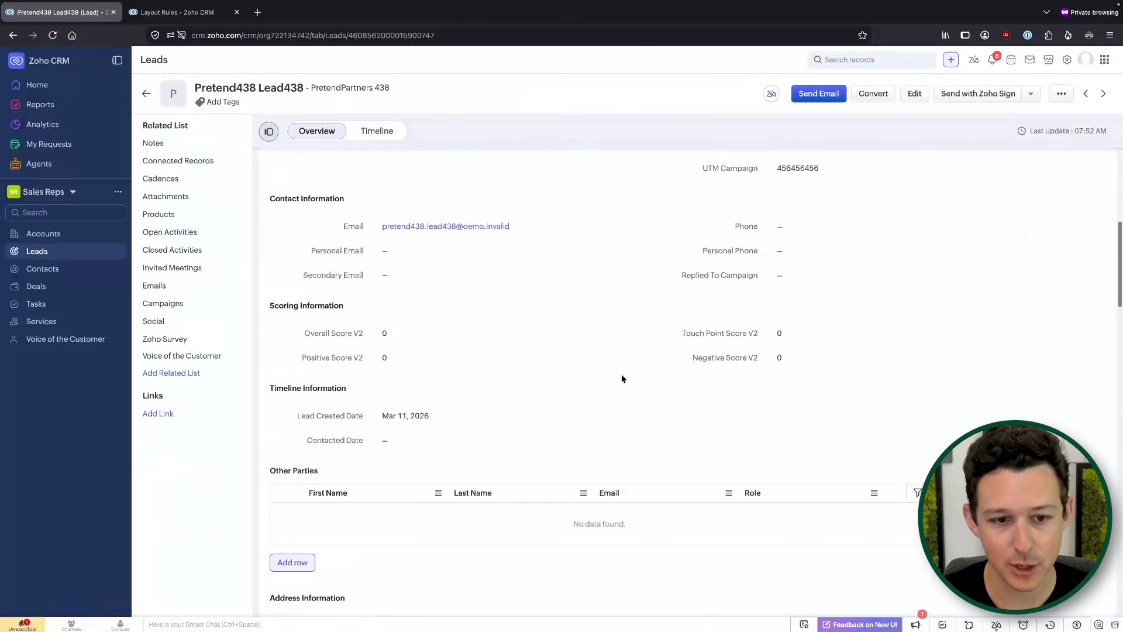
scroll(577, 345, "up", 2)
Step: Set the lead's Type to B2C and save the field
left_click(436, 209)
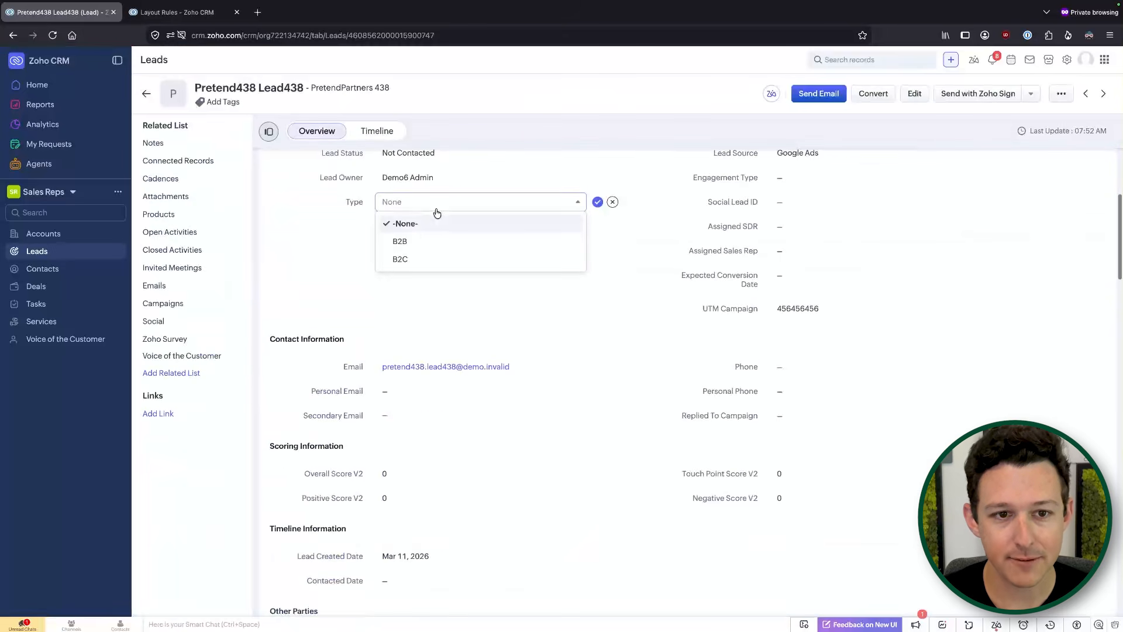
left_click(419, 257)
left_click(597, 202)
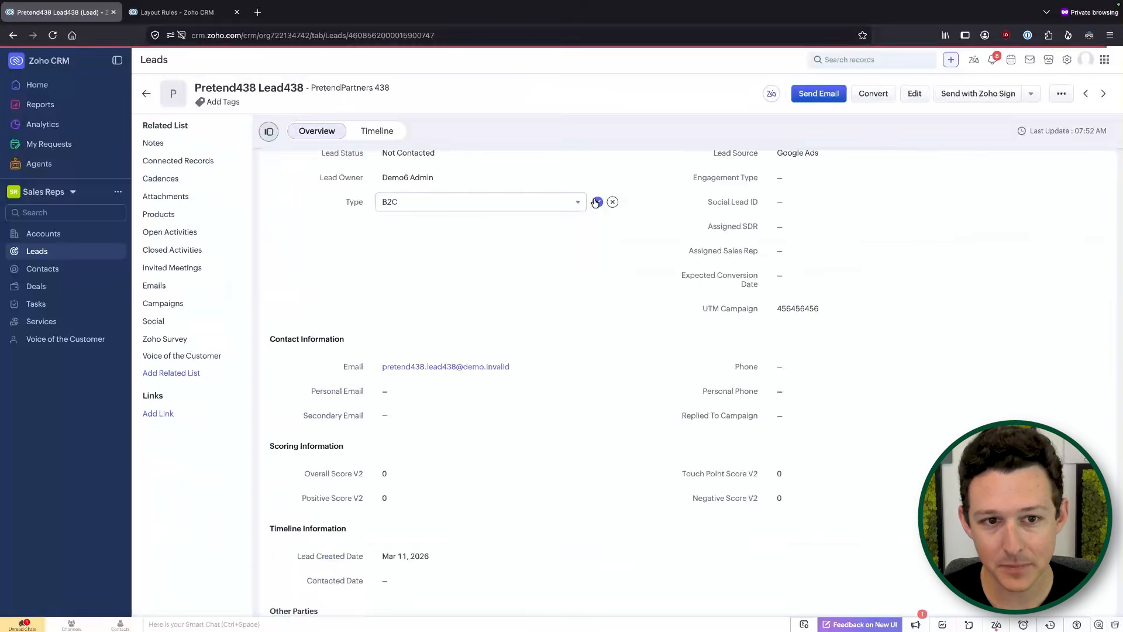
Step: Set the lead's Type to B2B, save the field and review the Account Information section on the record
left_click(510, 202)
left_click(485, 238)
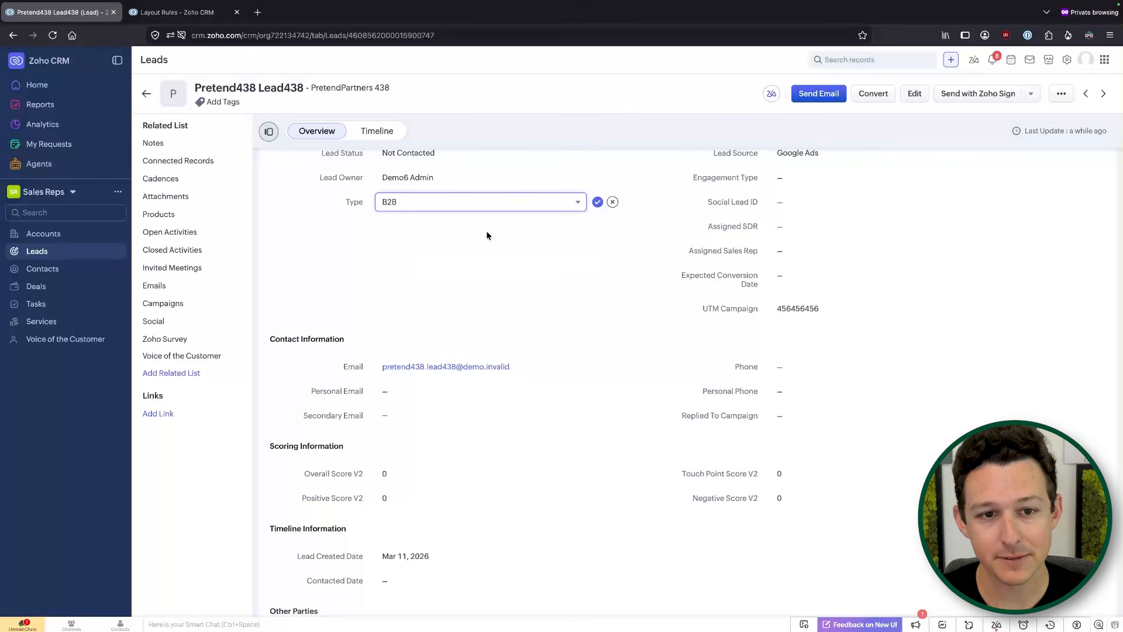
left_click(597, 201)
scroll(355, 394, "down", 2)
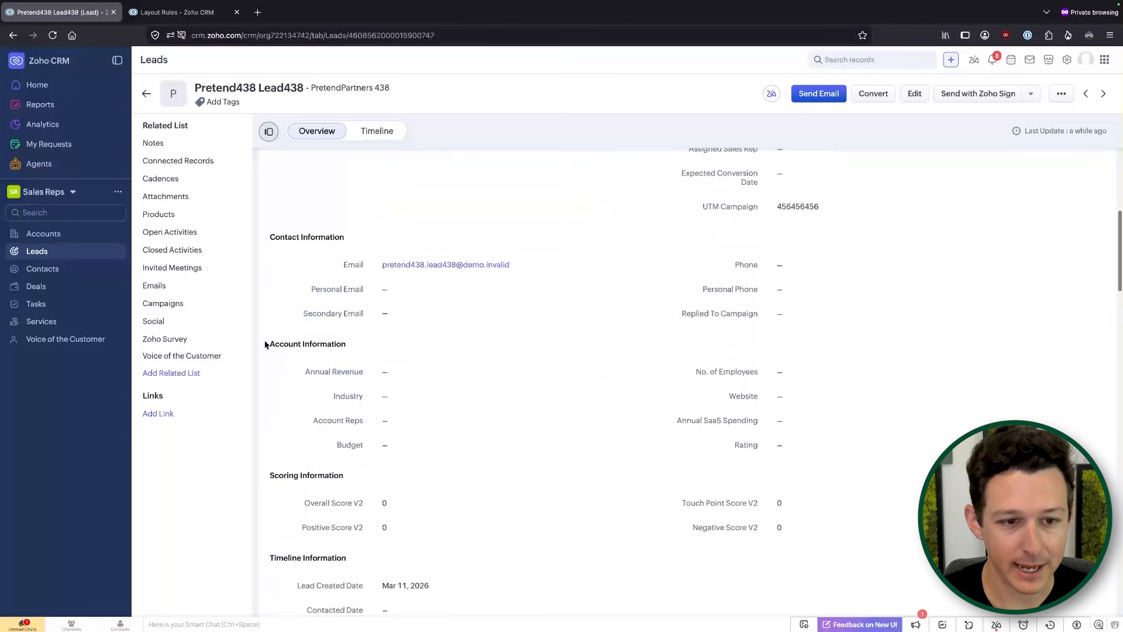
left_click_drag(268, 341, 767, 456)
scroll(673, 285, "up", 6)
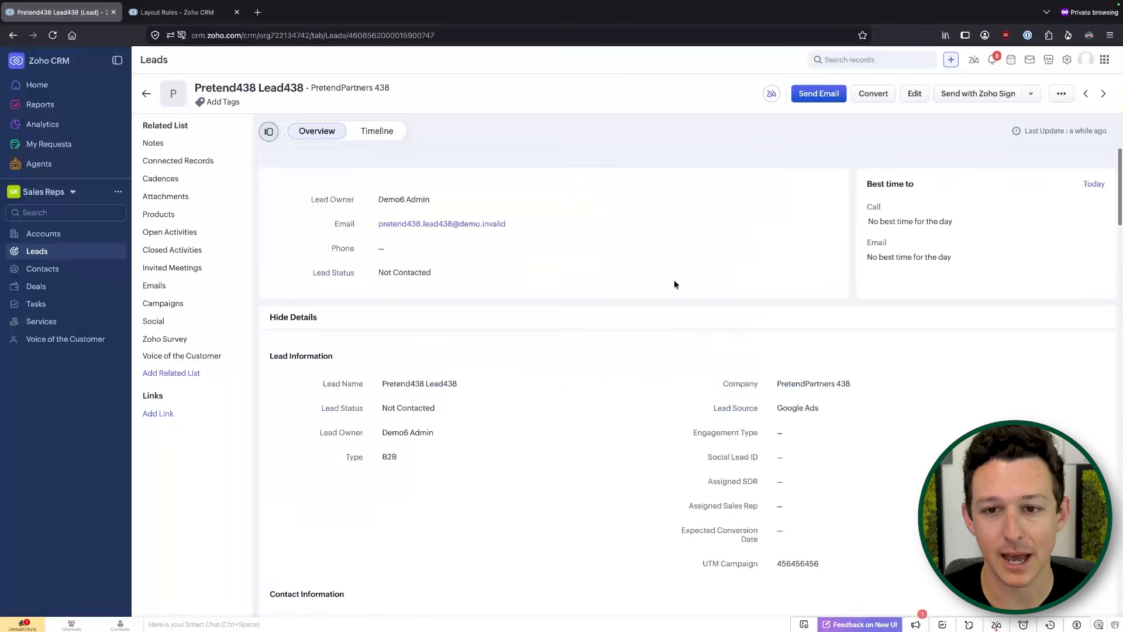
scroll(674, 283, "down", 5)
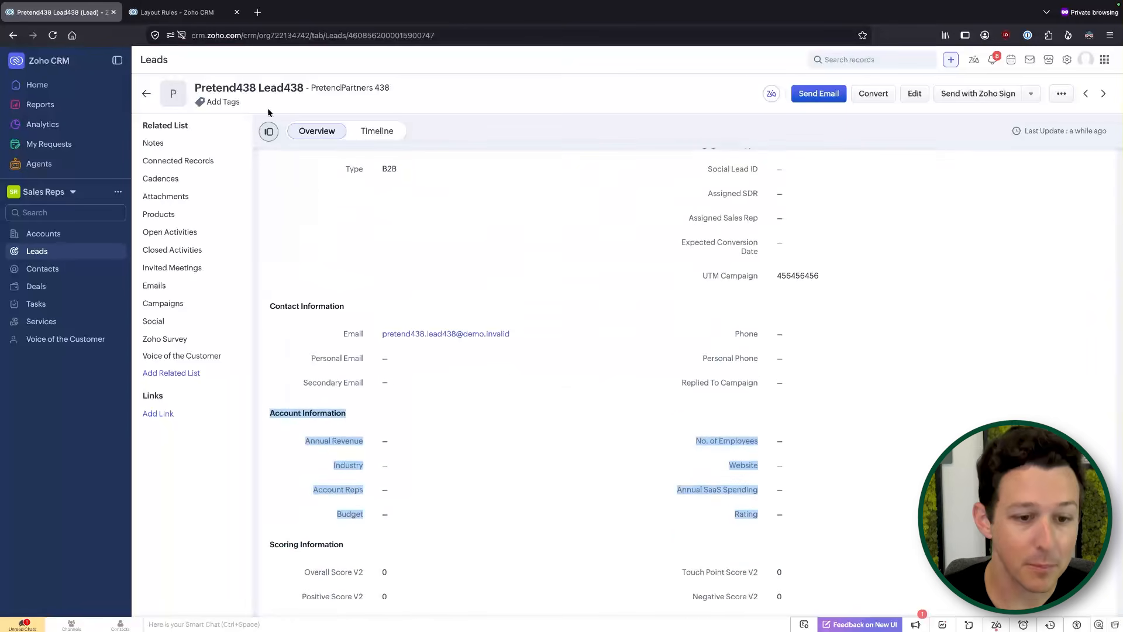
left_click(354, 280)
scroll(354, 282, "down", 1)
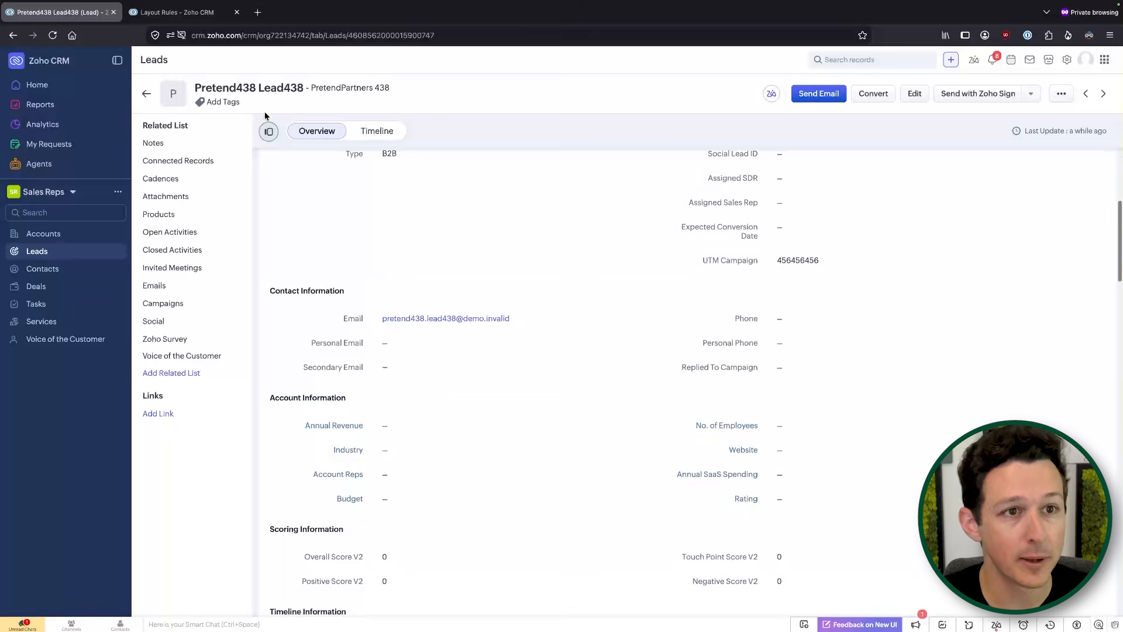
Step: Open the "B2B or B2C" layout rule and review its condition and Show Sections action, leaving the action unedited
left_click(205, 13)
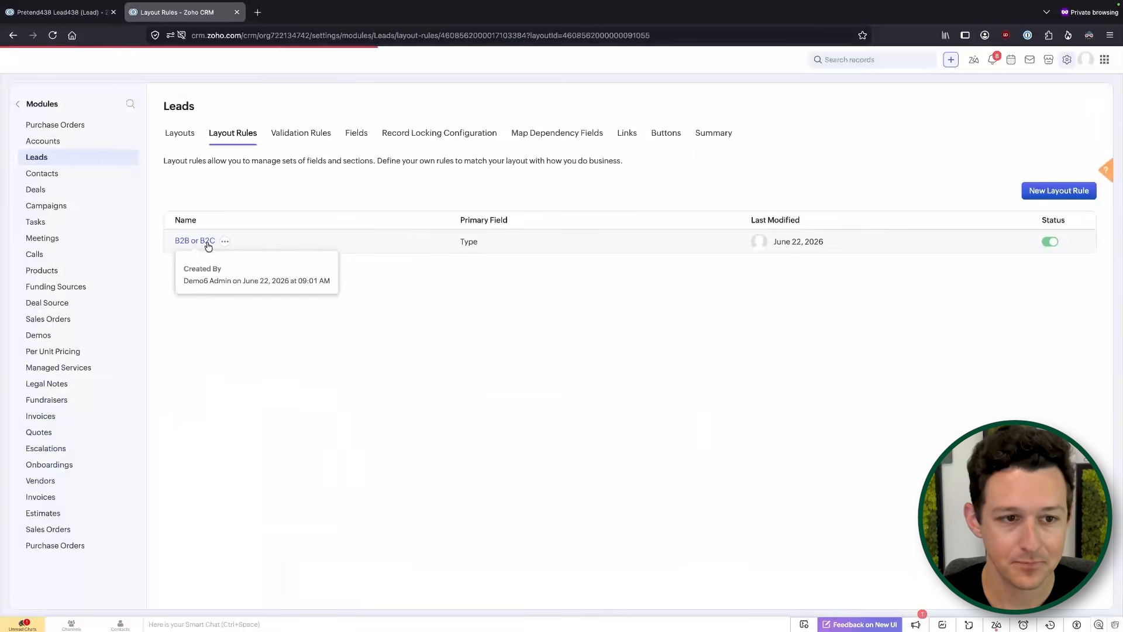
left_click(211, 243)
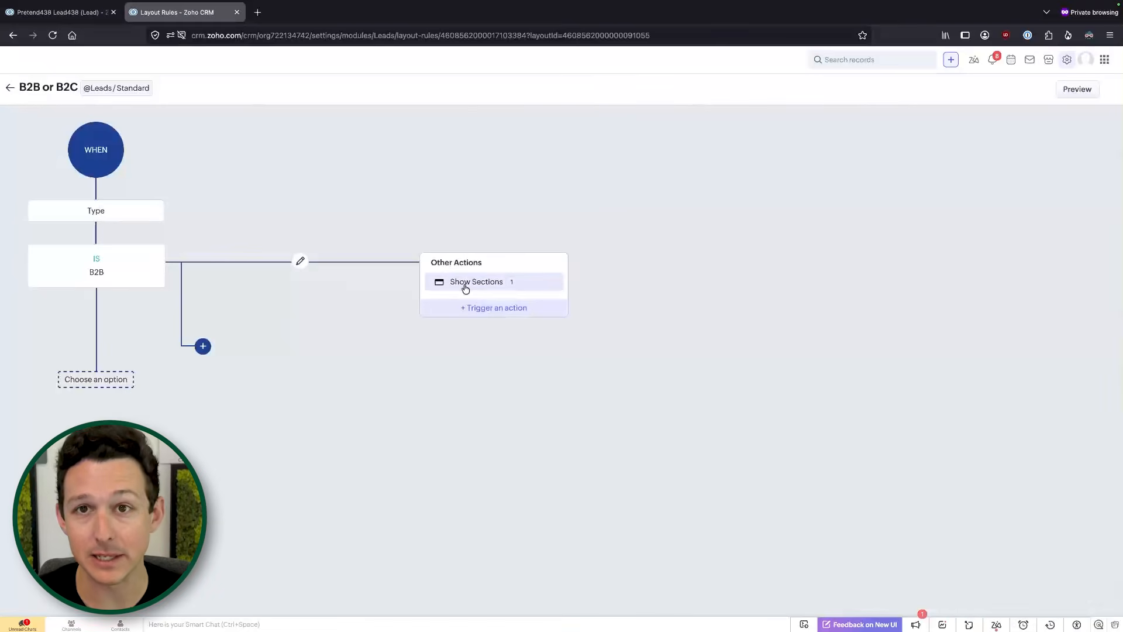
left_click(466, 283)
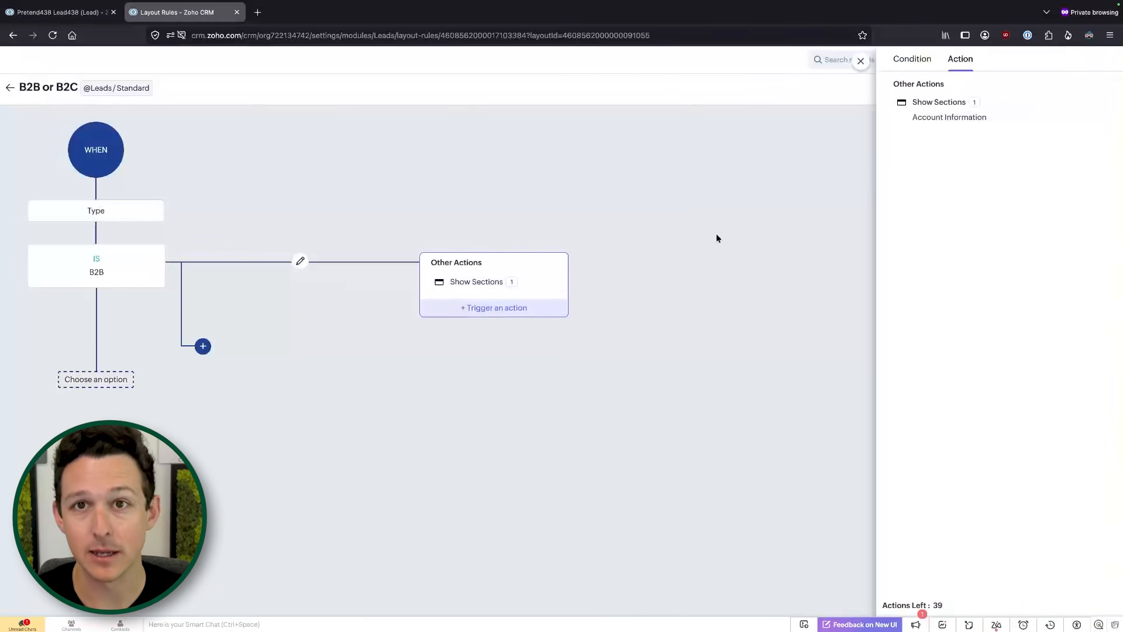
left_click(923, 61)
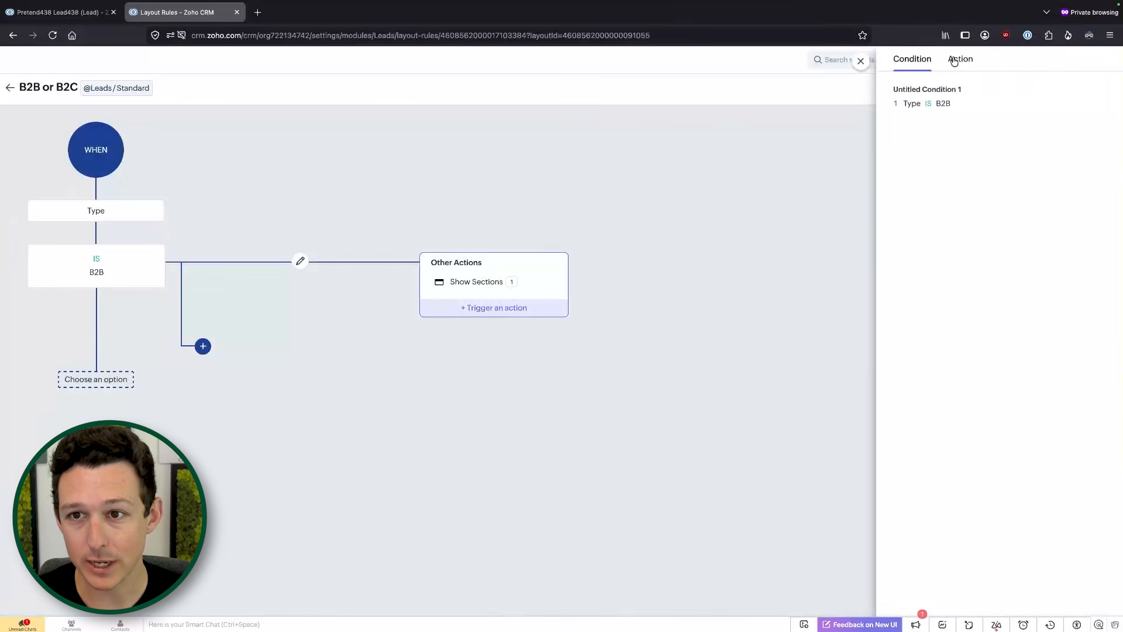
left_click(957, 58)
left_click(1080, 103)
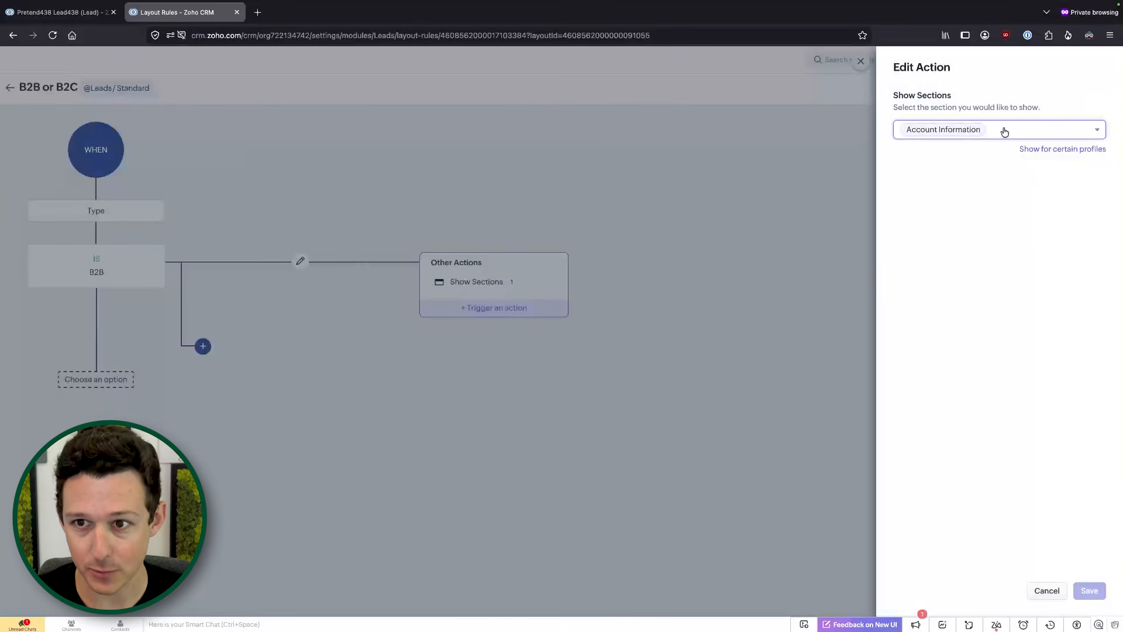
left_click(1037, 589)
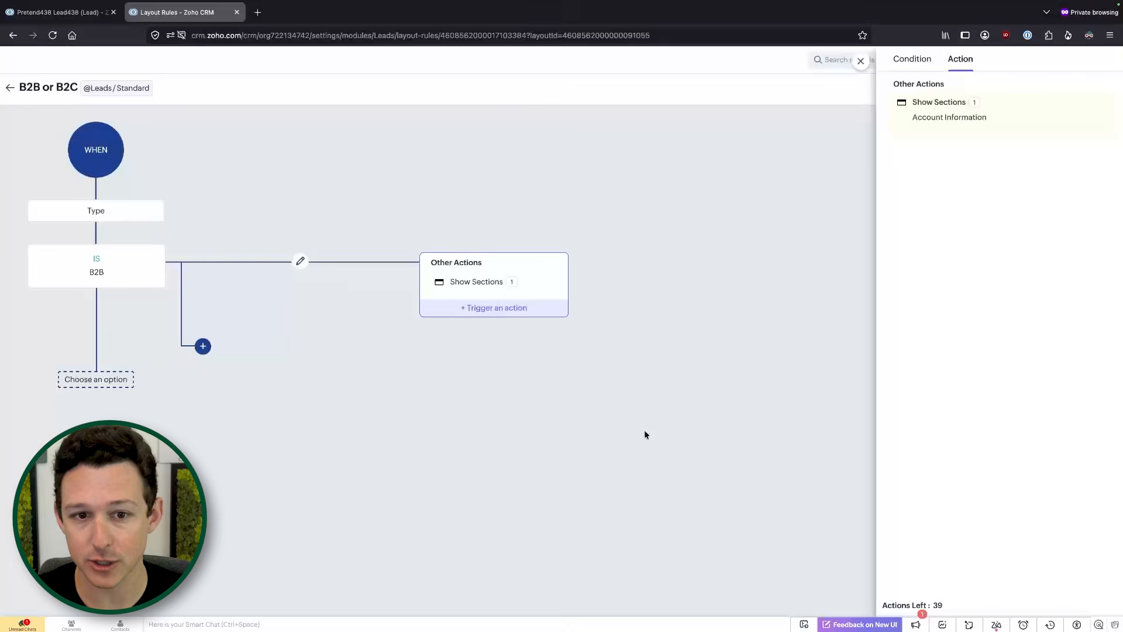
Step: Add a Set Mandatory Fields action for Industry to the rule's B2B condition and save it
left_click(491, 308)
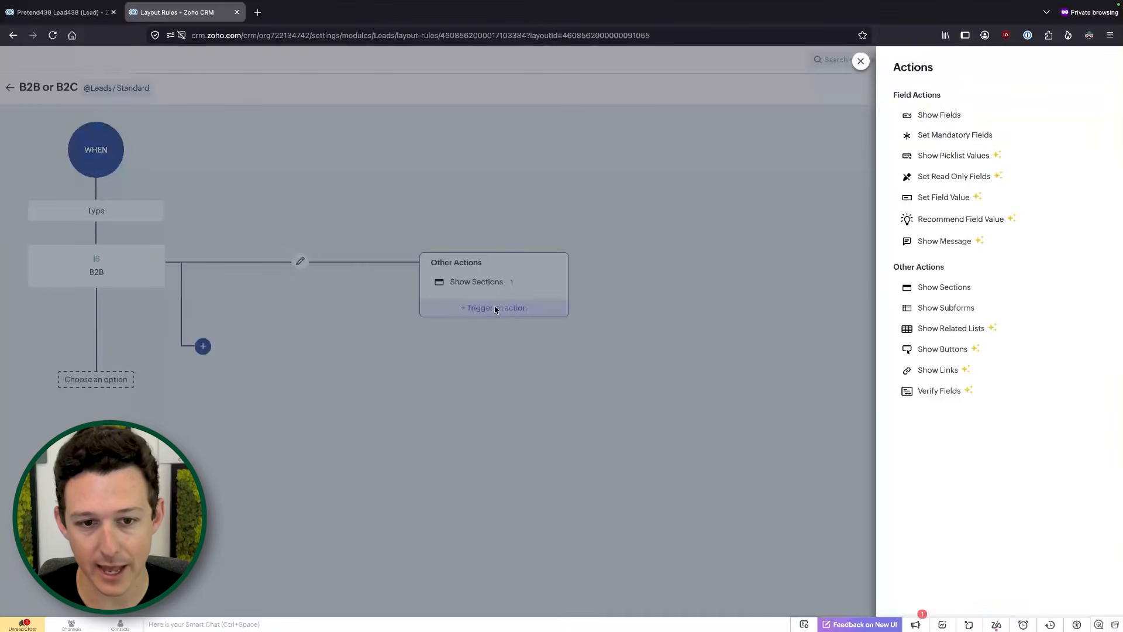
left_click(952, 135)
left_click(950, 131)
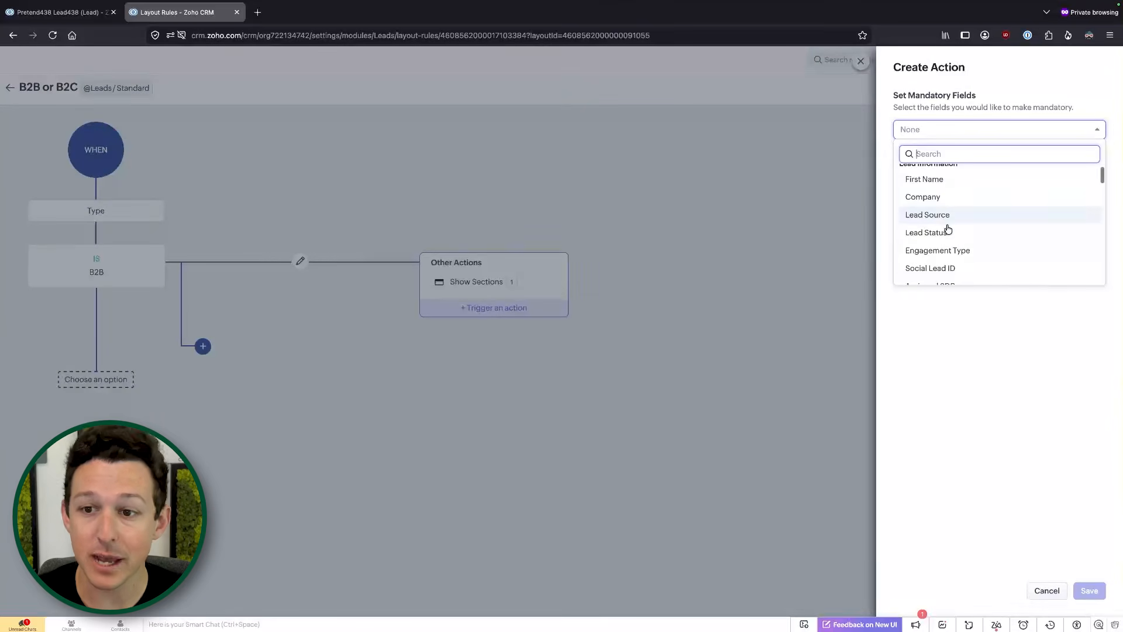
scroll(948, 228, "down", 5)
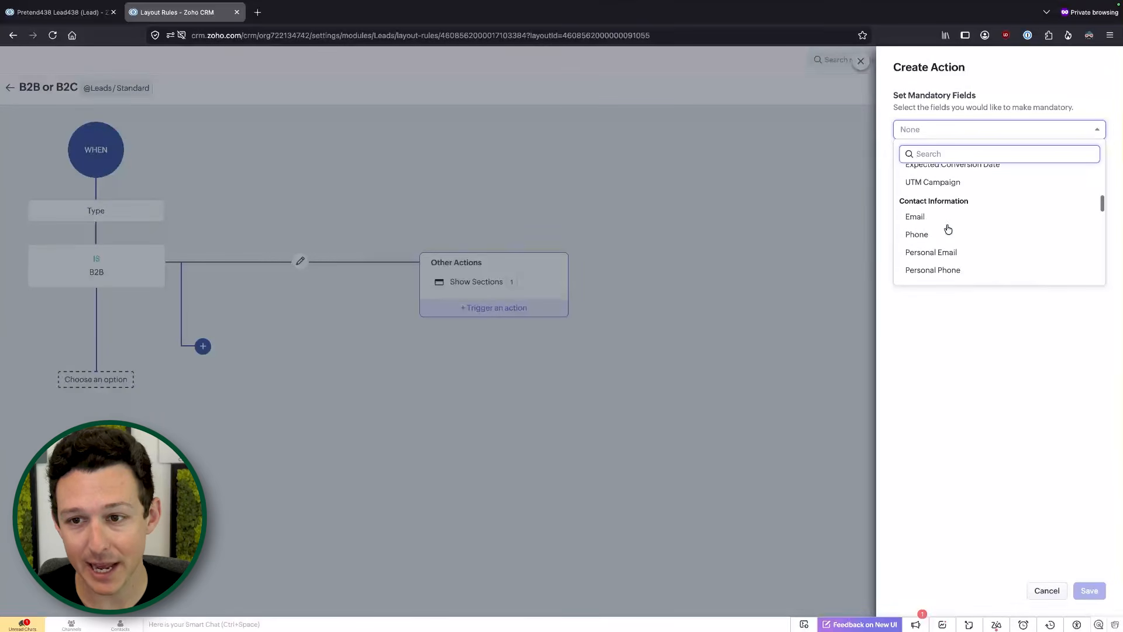
type("indus")
left_click(919, 191)
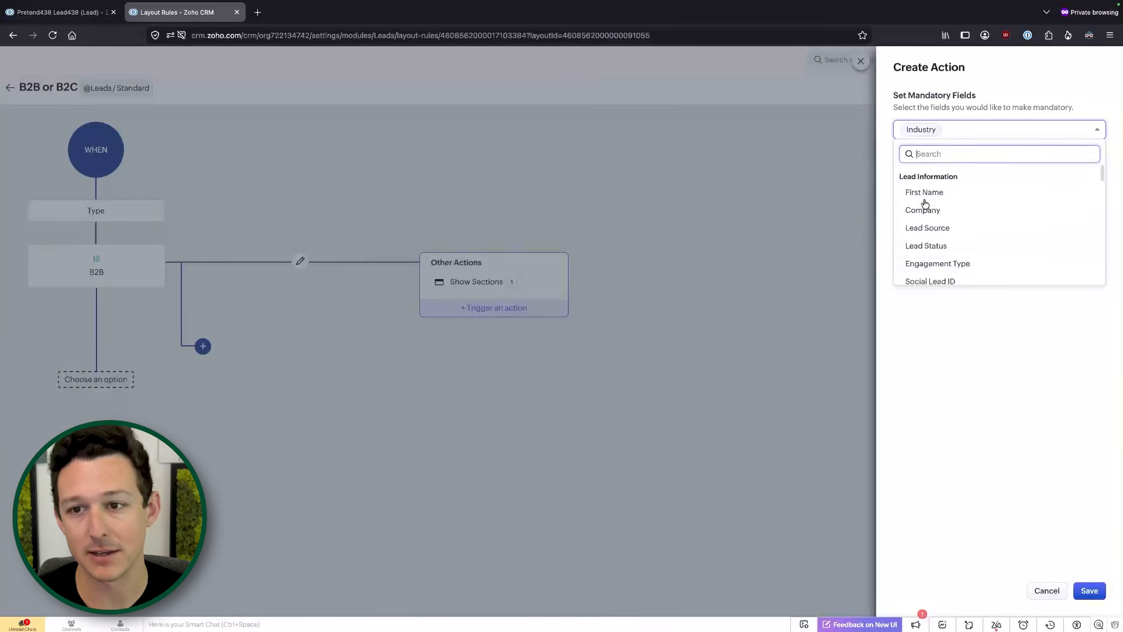
left_click(1048, 376)
left_click(1089, 590)
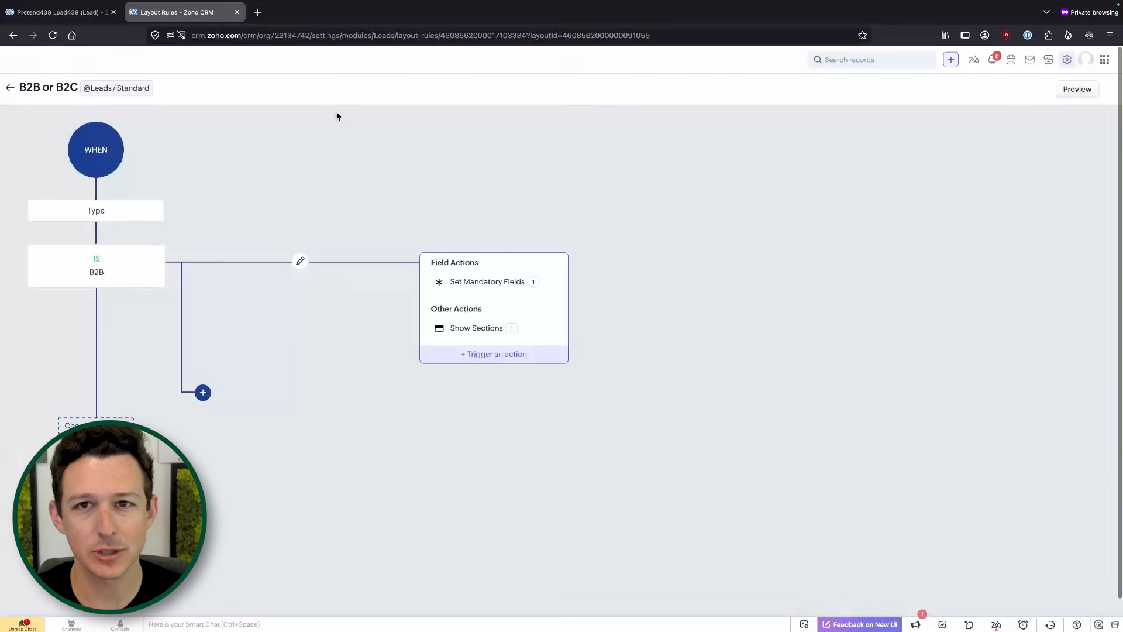
Step: Switch to the lead record's browser tab, return to the Leads list and open the TestDrive 441 lead's details
left_click(58, 12)
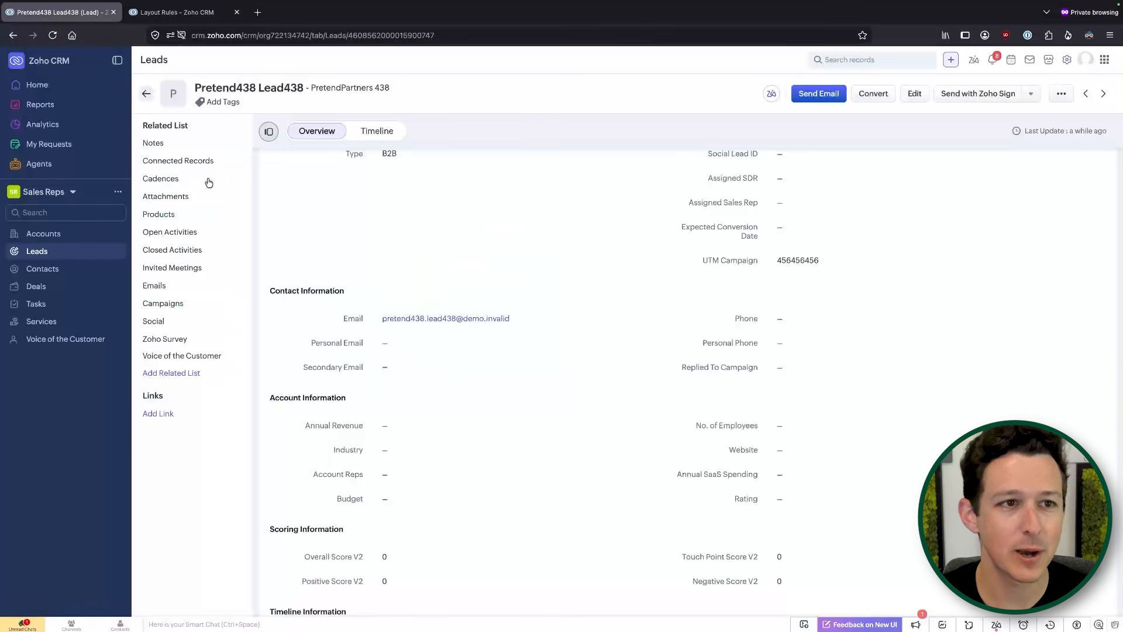
left_click(47, 252)
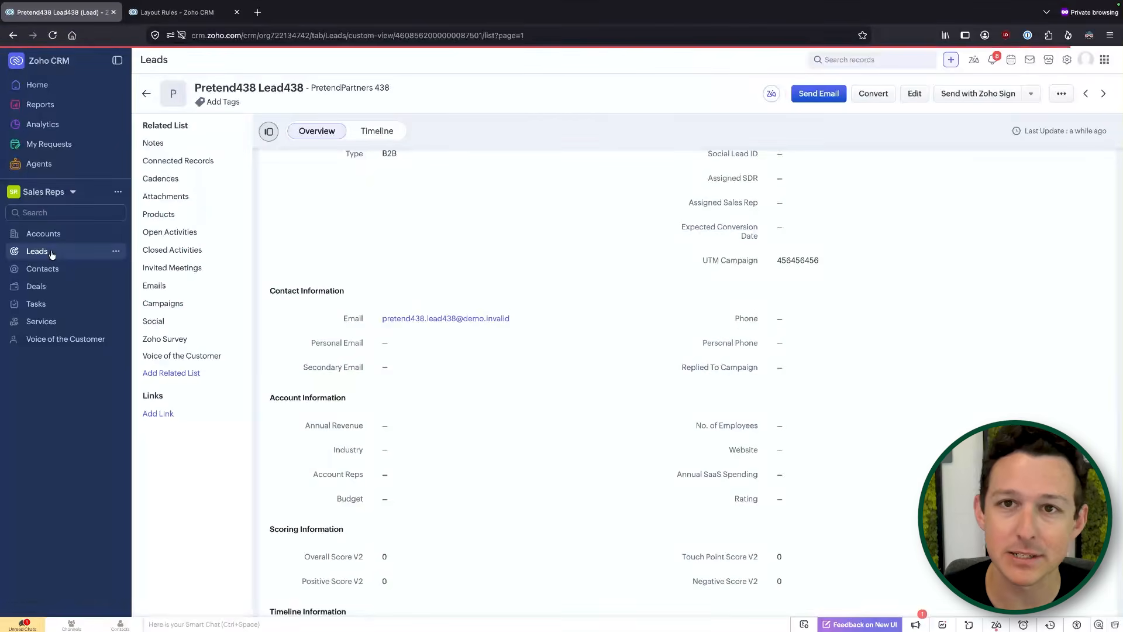
scroll(372, 271, "up", 2)
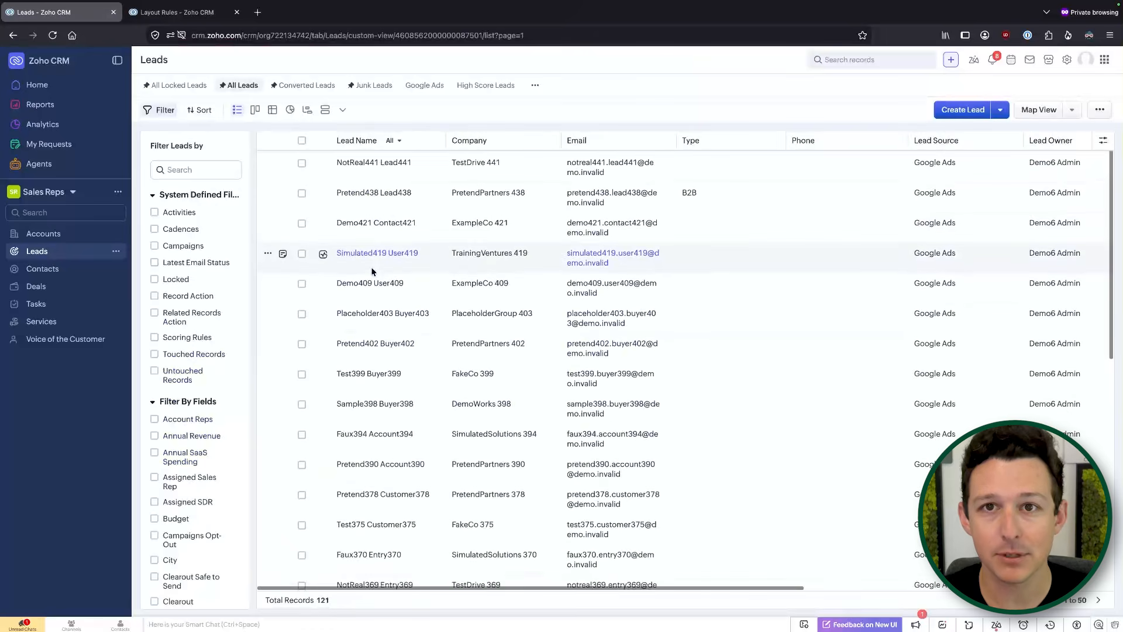
left_click(371, 160)
scroll(533, 457, "down", 4)
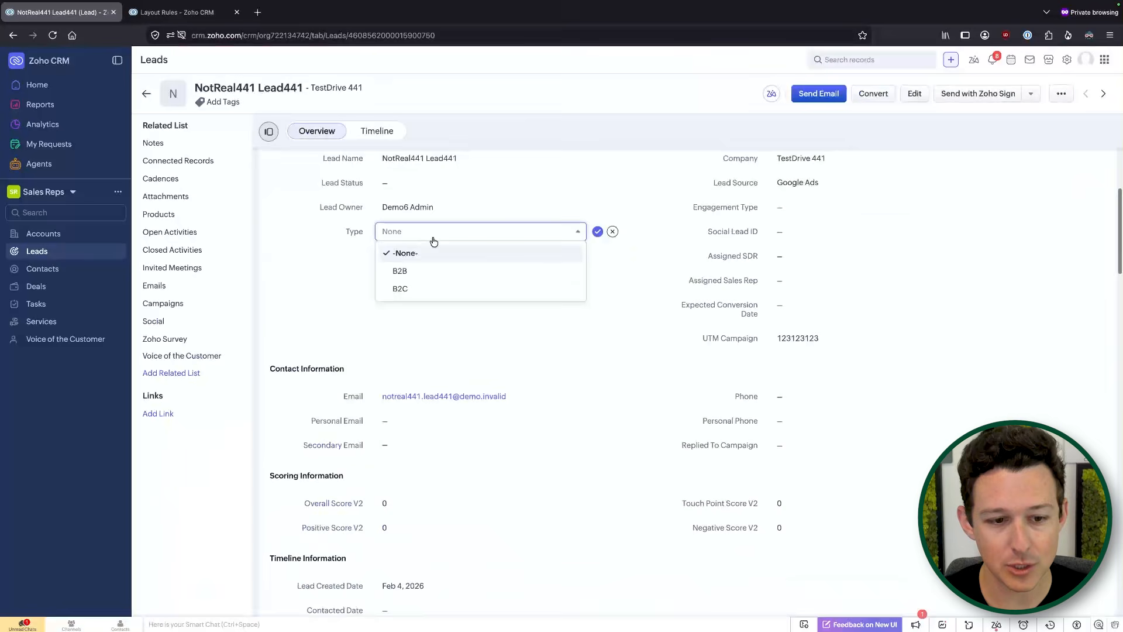
Step: Set the lead's Type to B2B, choose Data/Telecom OEM as the required Industry and save the record
left_click(424, 272)
left_click(597, 232)
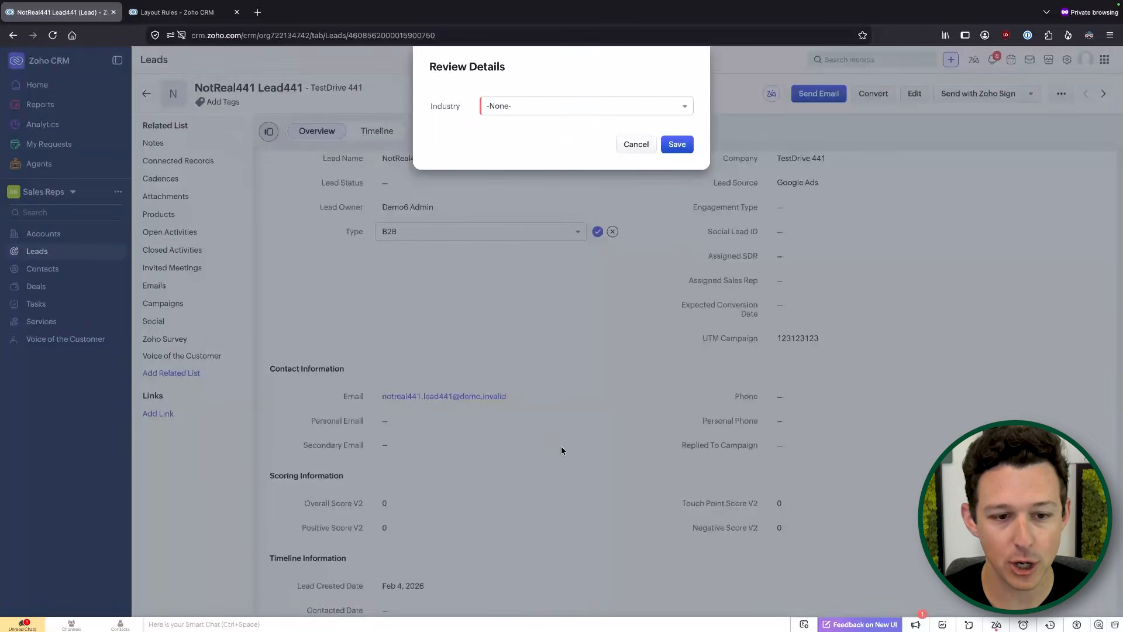
left_click(534, 106)
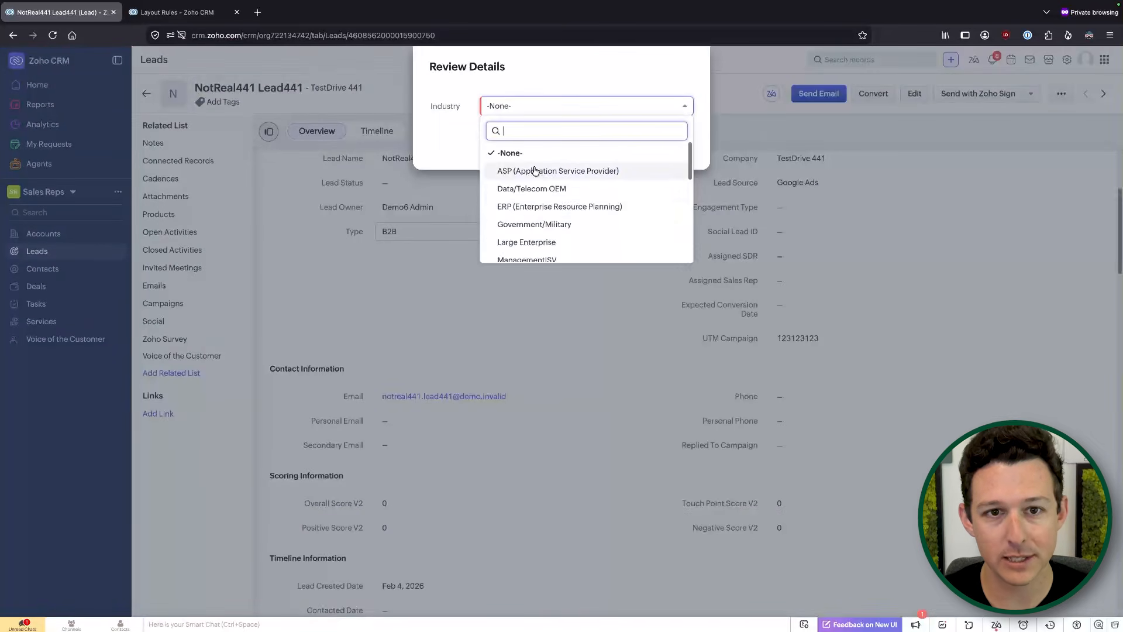
left_click(562, 177)
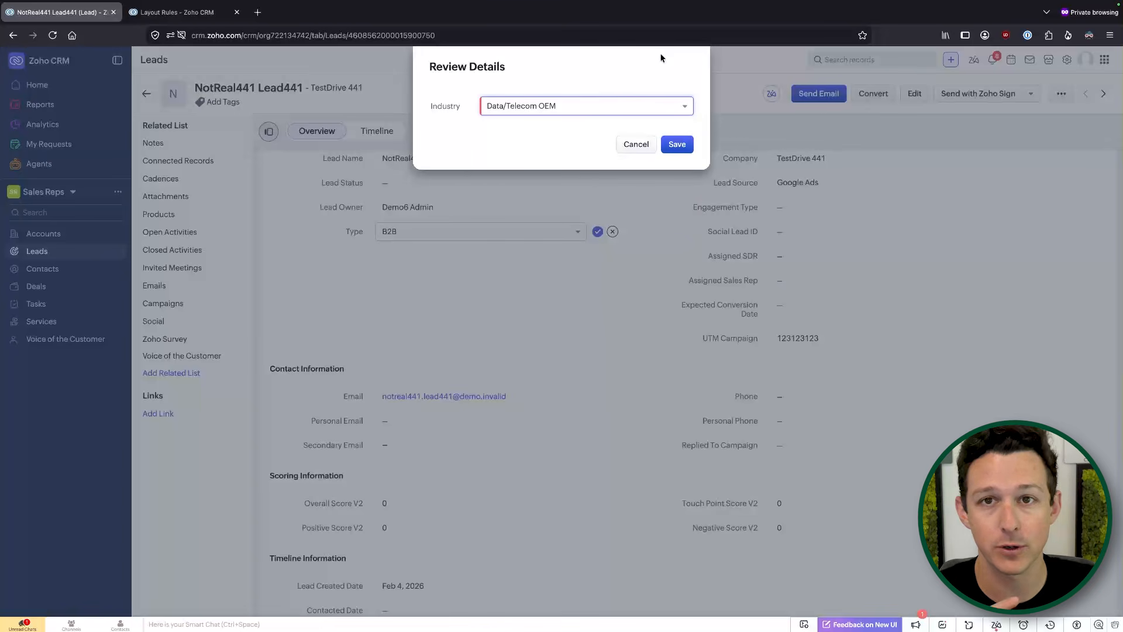
left_click(677, 144)
Step: Review the Account Information section and the other details on the lead record
scroll(561, 404, "down", 4)
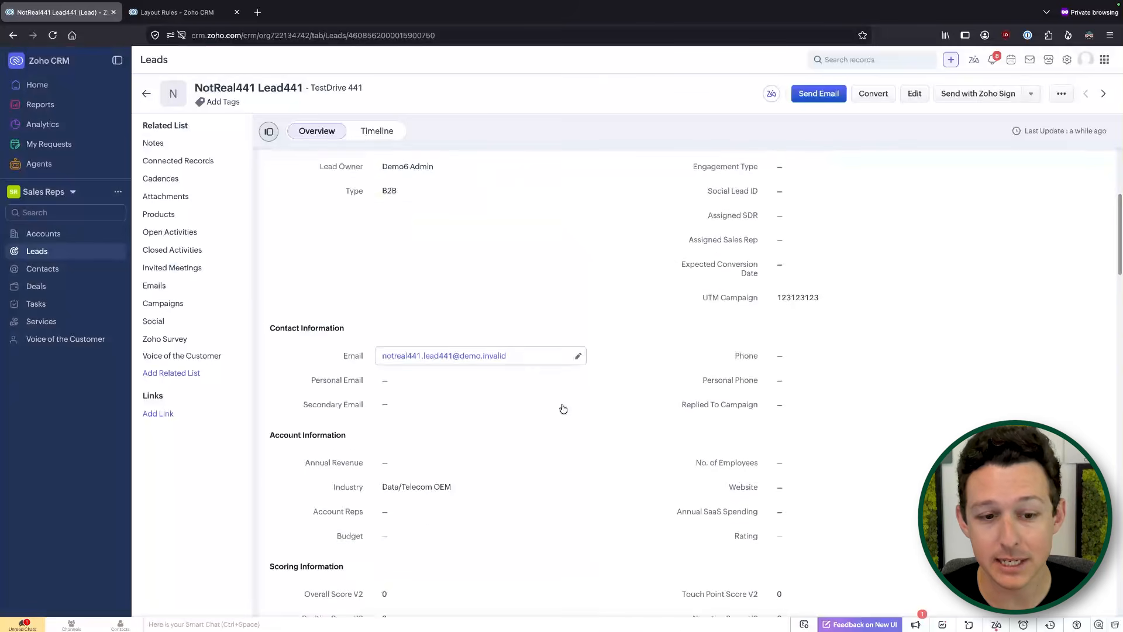
left_click_drag(267, 271, 702, 378)
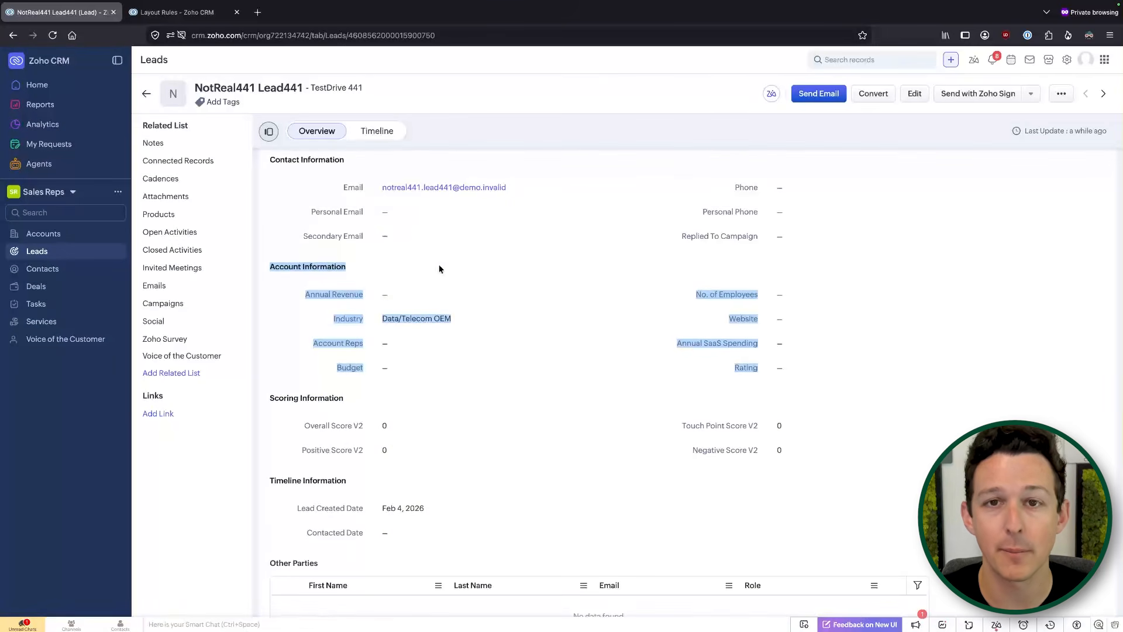
left_click(281, 238)
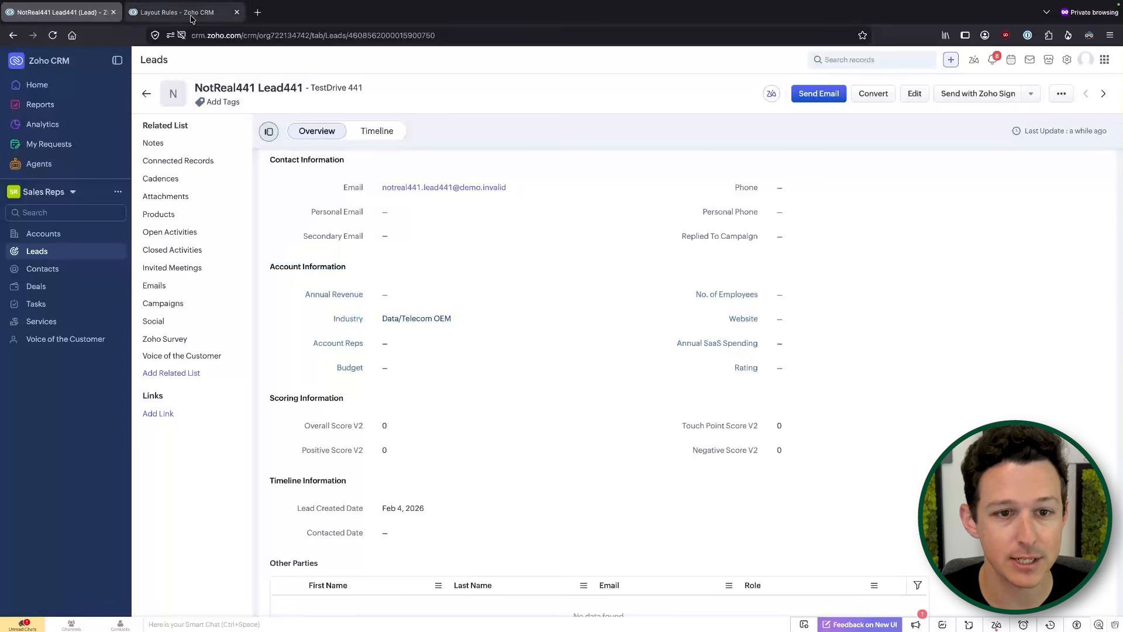
scroll(401, 356, "up", 7)
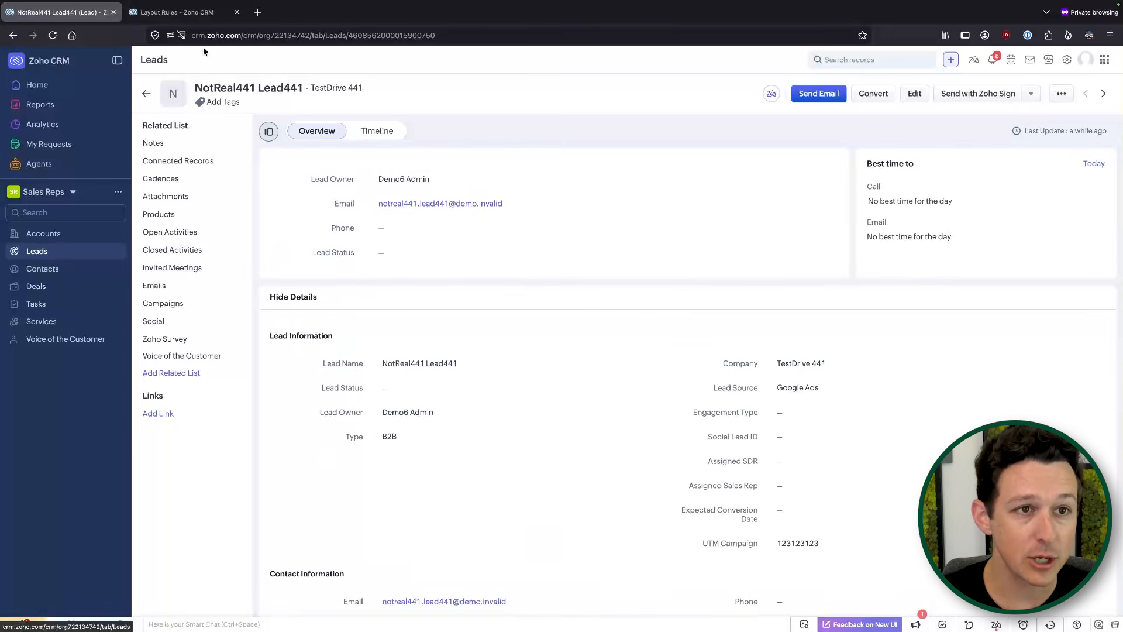
Step: Switch to the layout rule's browser tab and open the Deals module's Standard layout from Modules and Fields in Setup
left_click(197, 18)
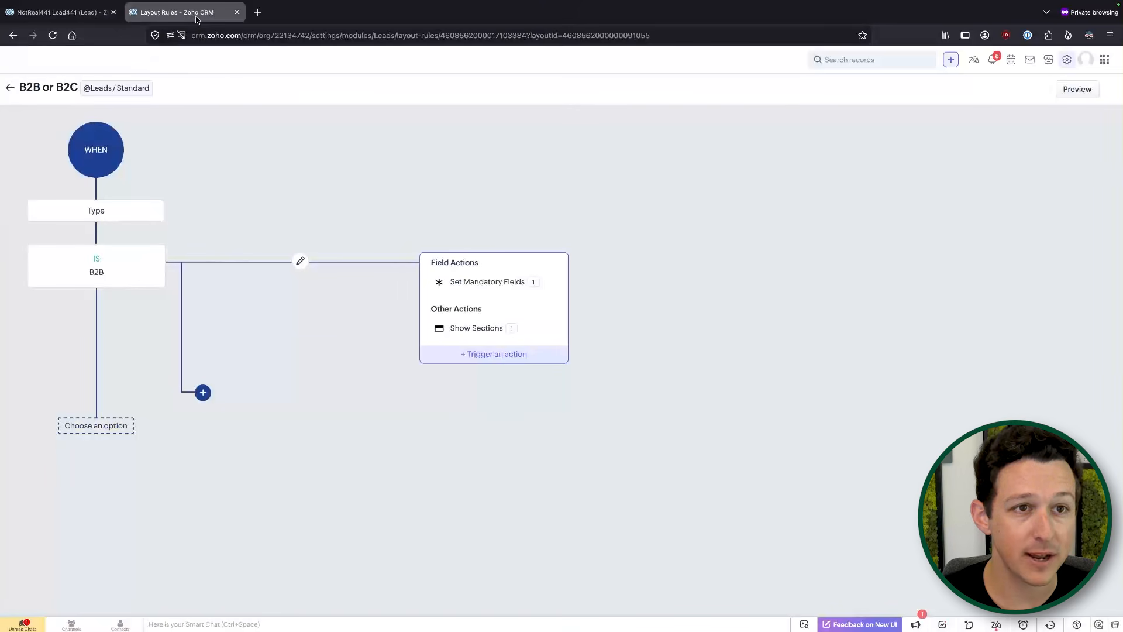
left_click(1061, 63)
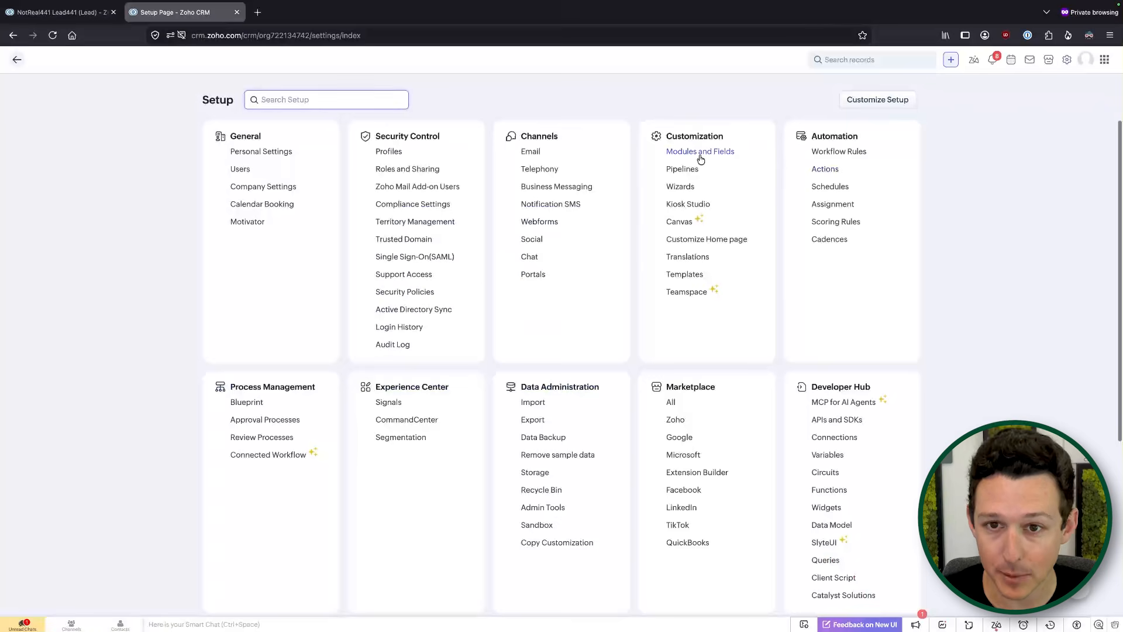
left_click(700, 152)
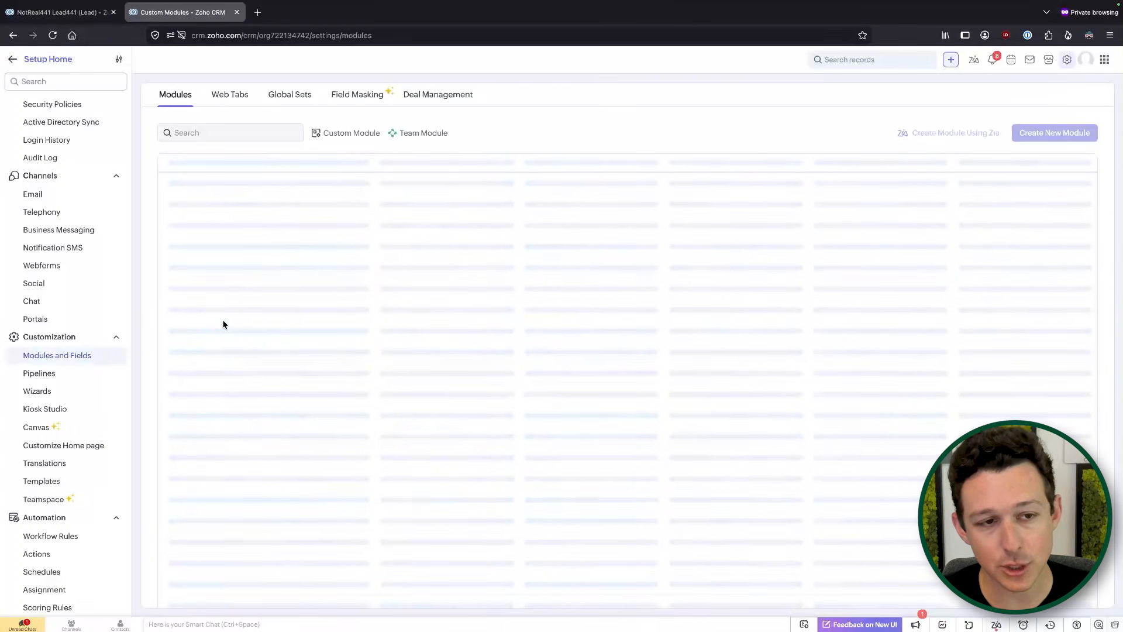
left_click(203, 300)
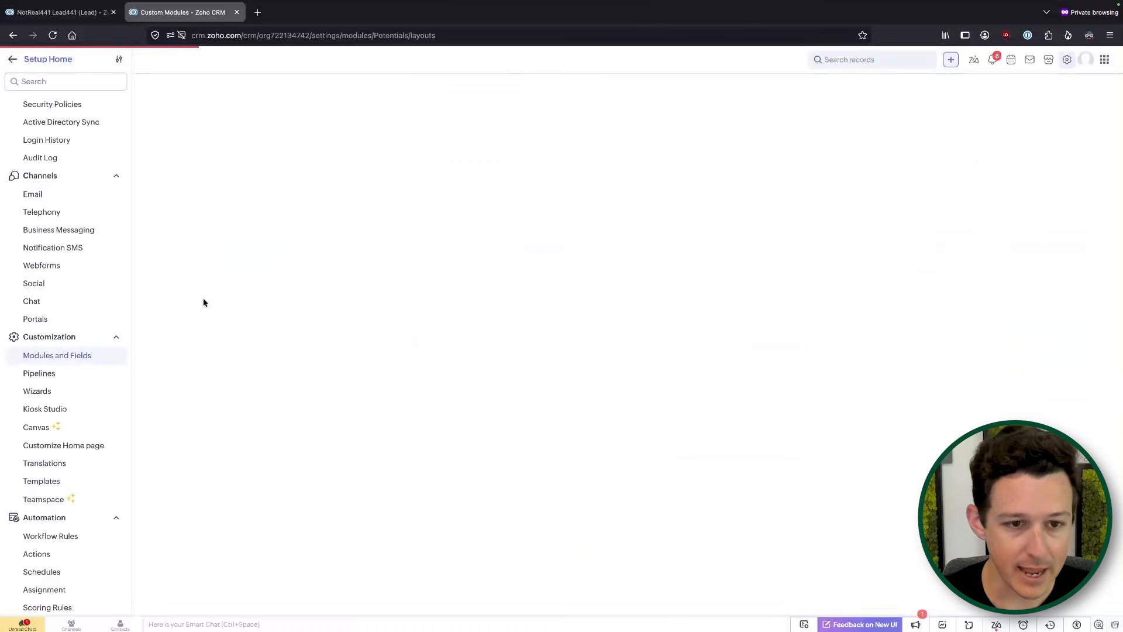
left_click(198, 244)
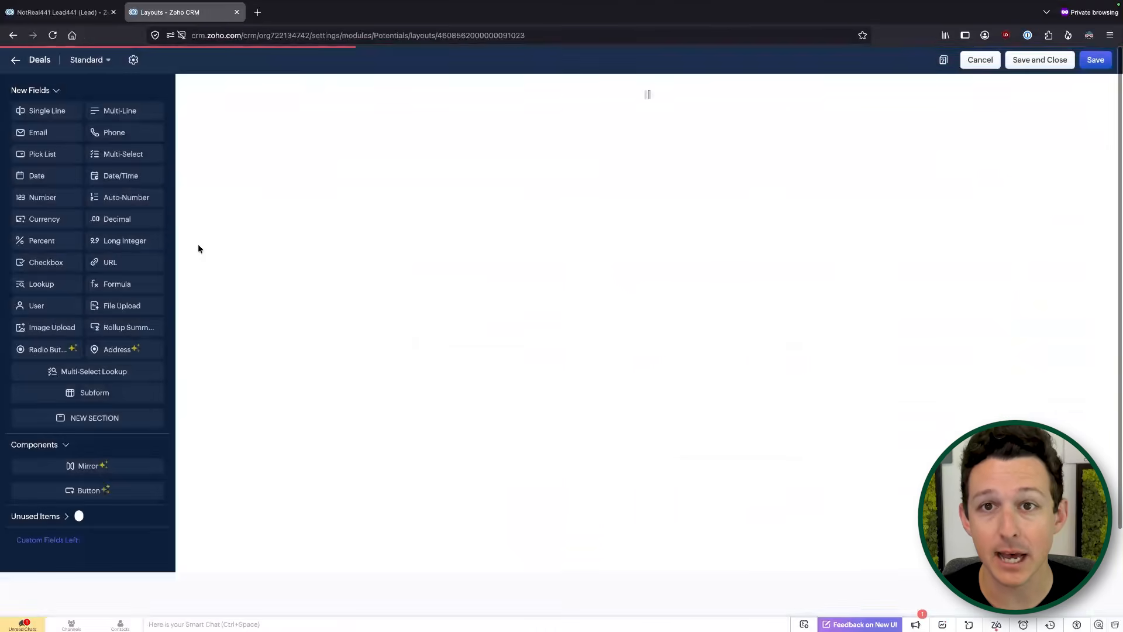
Step: Examine the sections of the Deals Standard layout, including Discovery Information, Address Information, Model Information and Deal Information
scroll(468, 375, "down", 10)
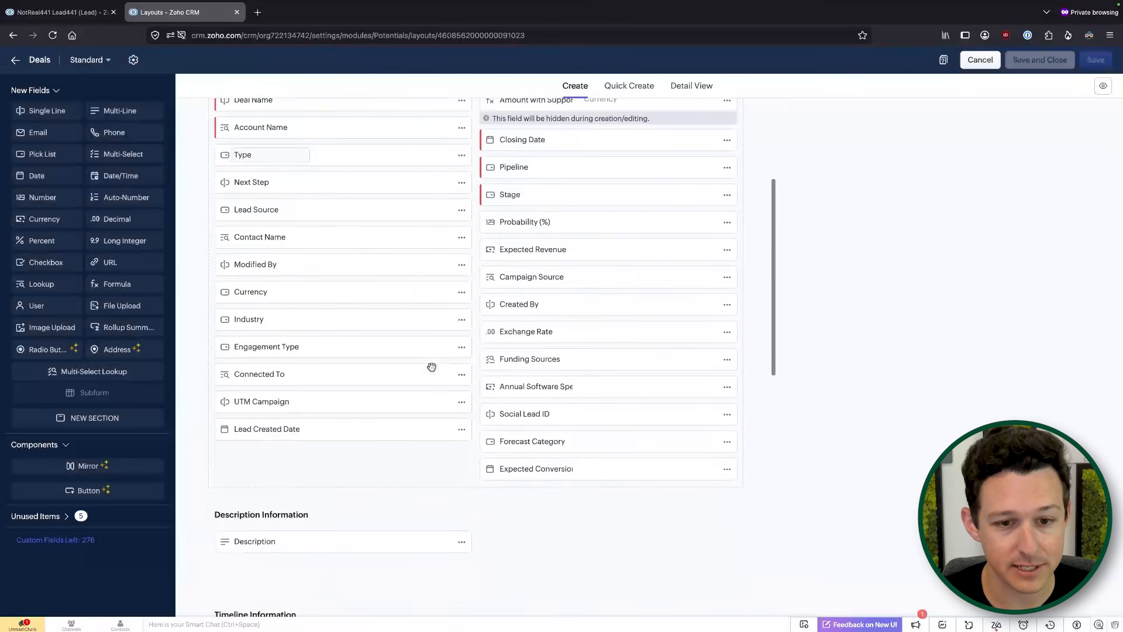
scroll(536, 385, "down", 7)
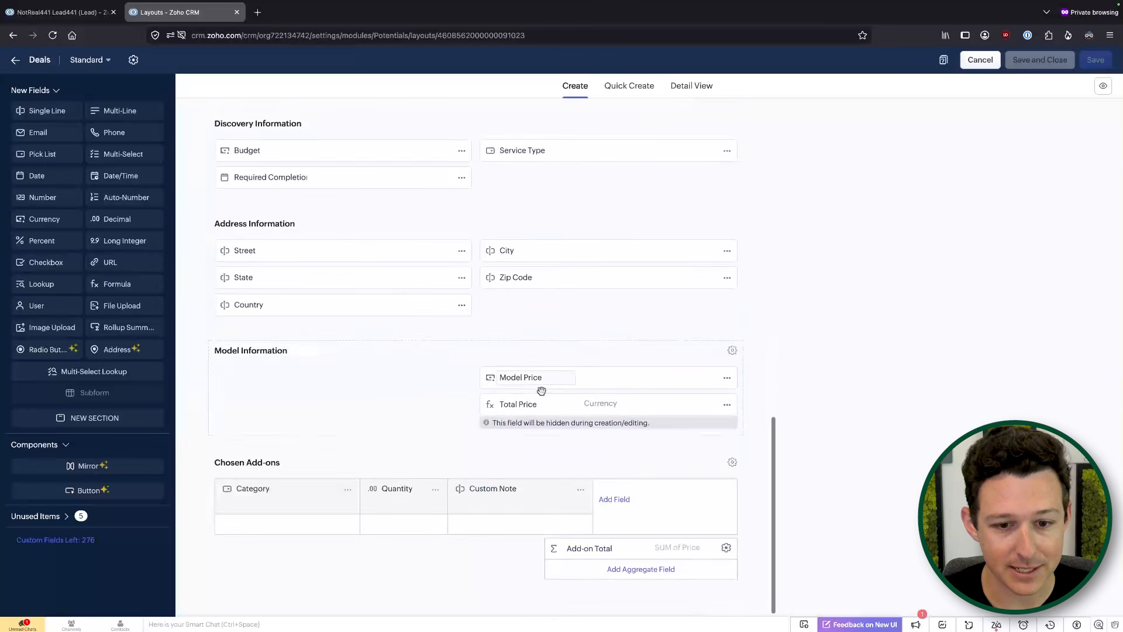
scroll(539, 390, "up", 3)
scroll(536, 388, "down", 3)
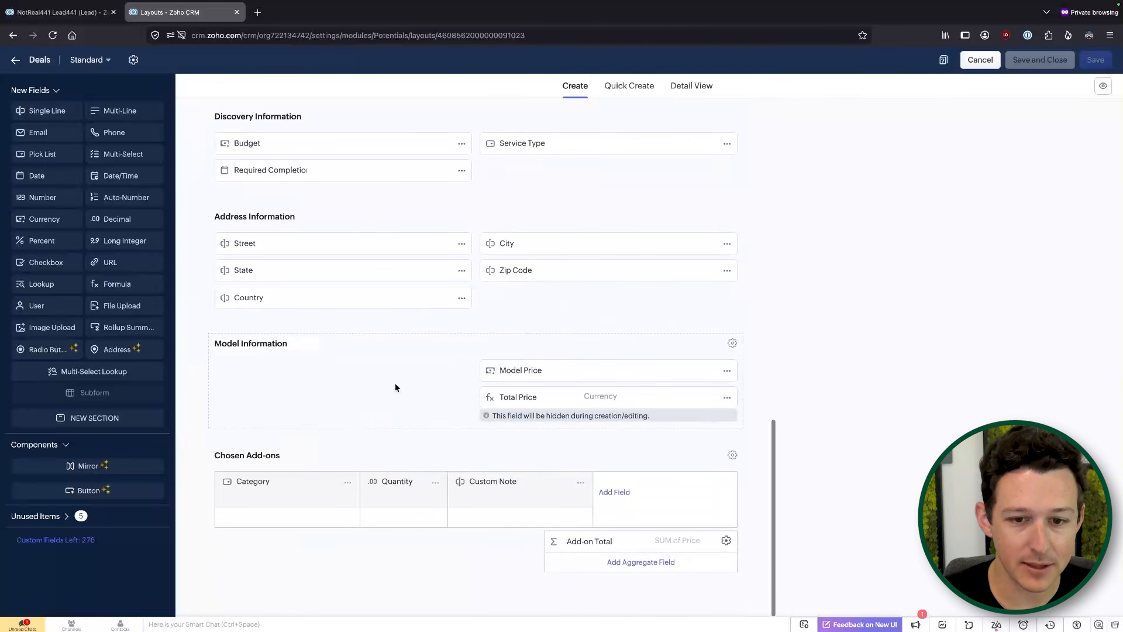
left_click(250, 339)
left_click(552, 325)
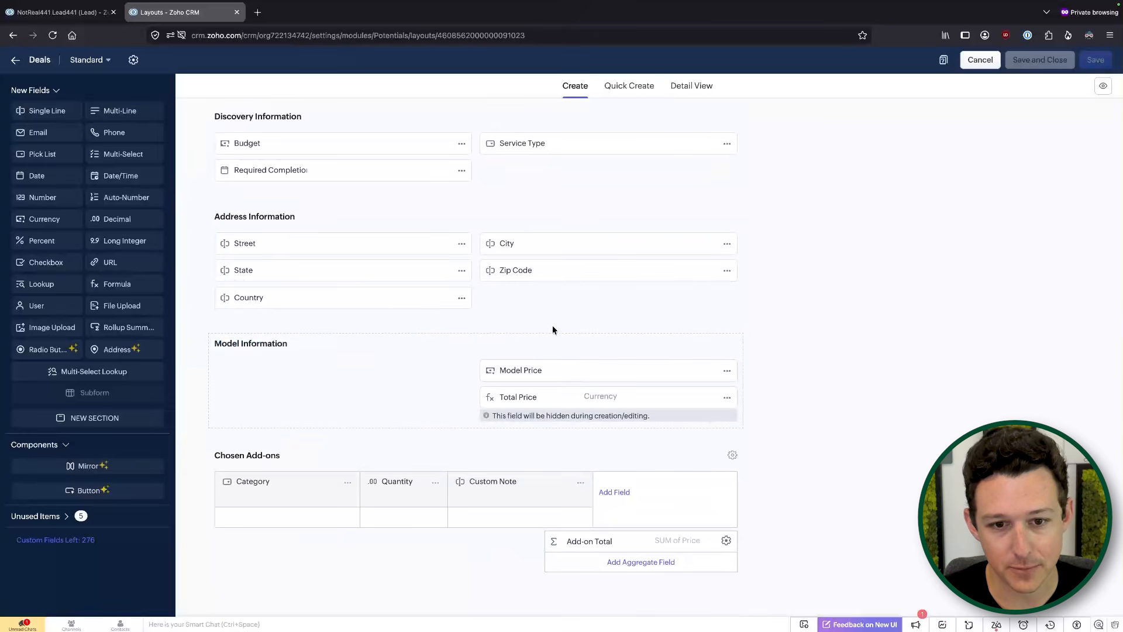
scroll(658, 378, "up", 1)
scroll(655, 374, "up", 2)
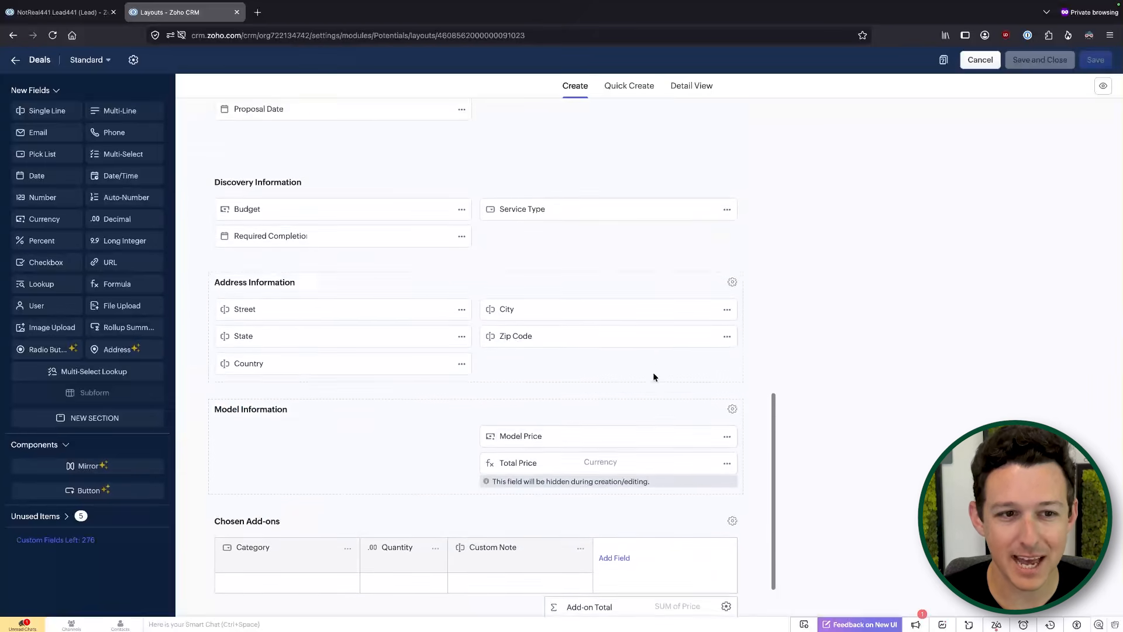
scroll(652, 372, "up", 4)
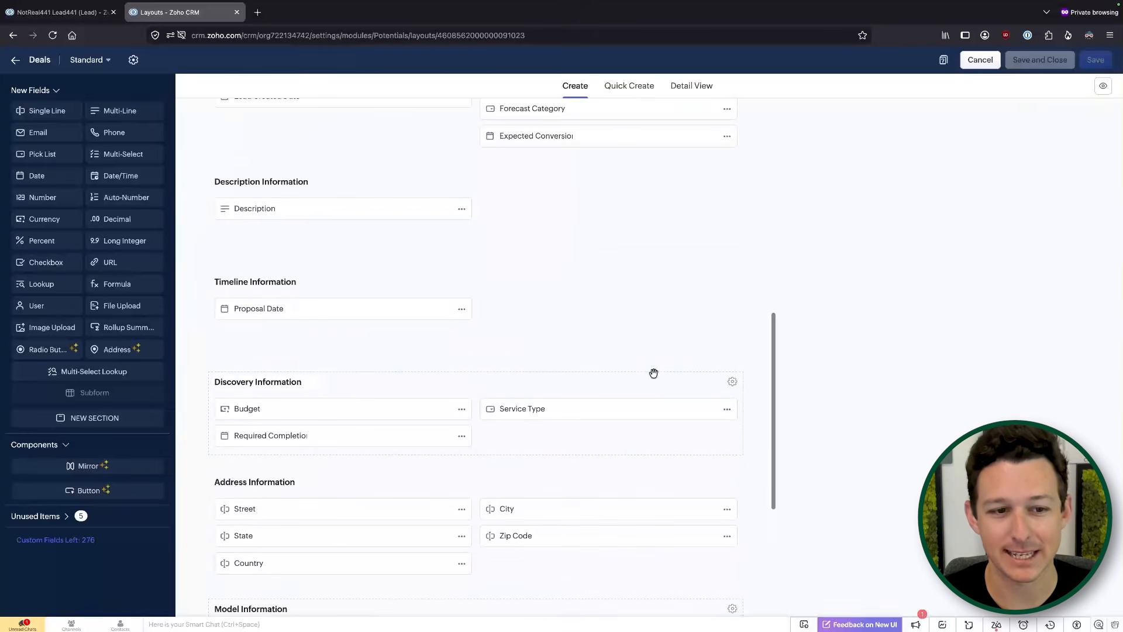
left_click_drag(251, 380, 367, 380)
scroll(608, 331, "up", 10)
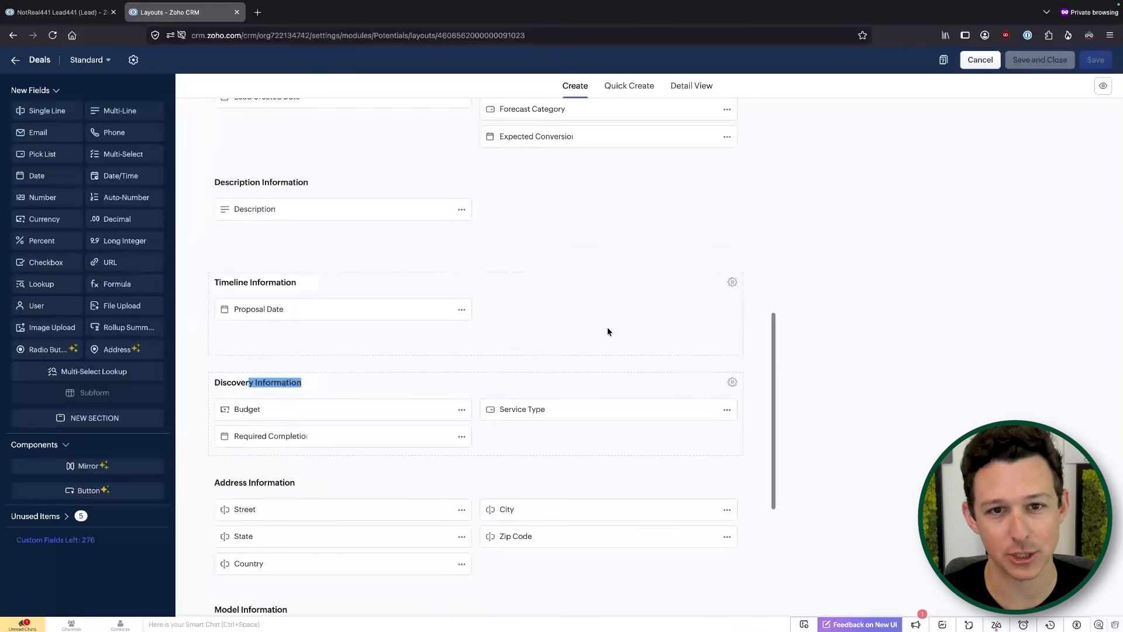
scroll(612, 332, "down", 2)
scroll(612, 332, "down", 1)
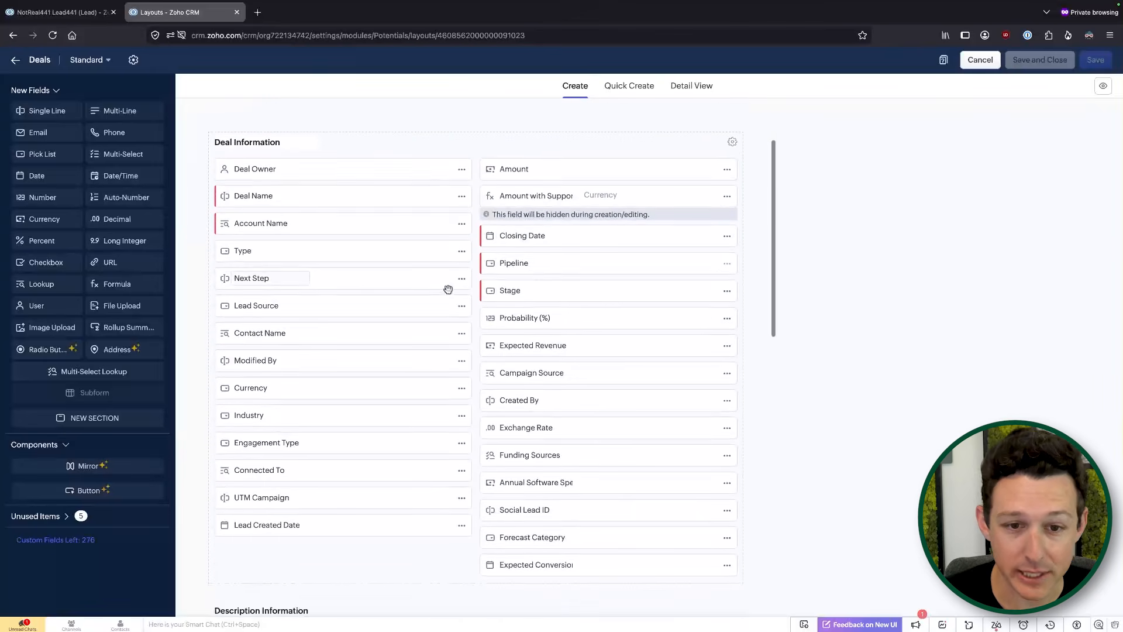
Step: Open the Stage field's Stage-Probability Mapping, review the stage names and close it without saving
left_click(727, 290)
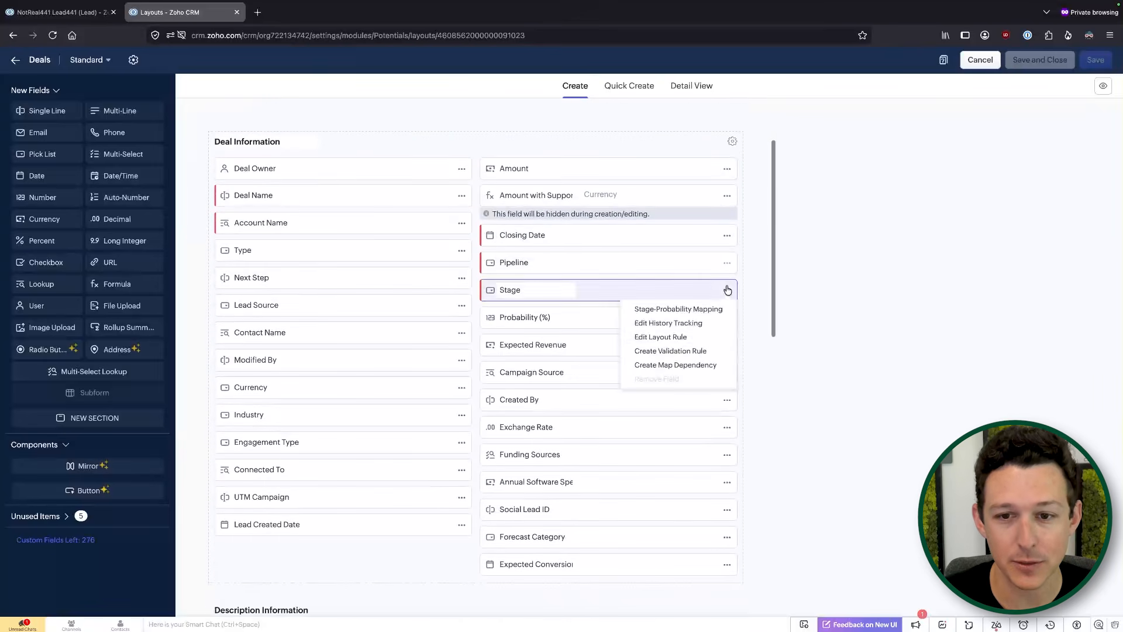
left_click(703, 310)
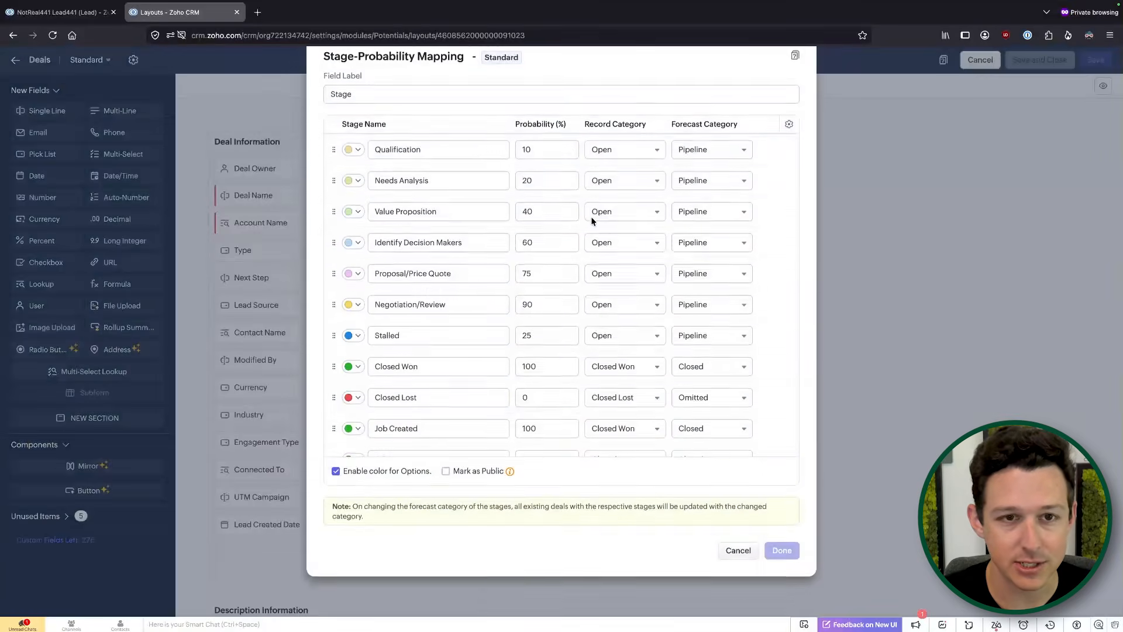
double_click(467, 157)
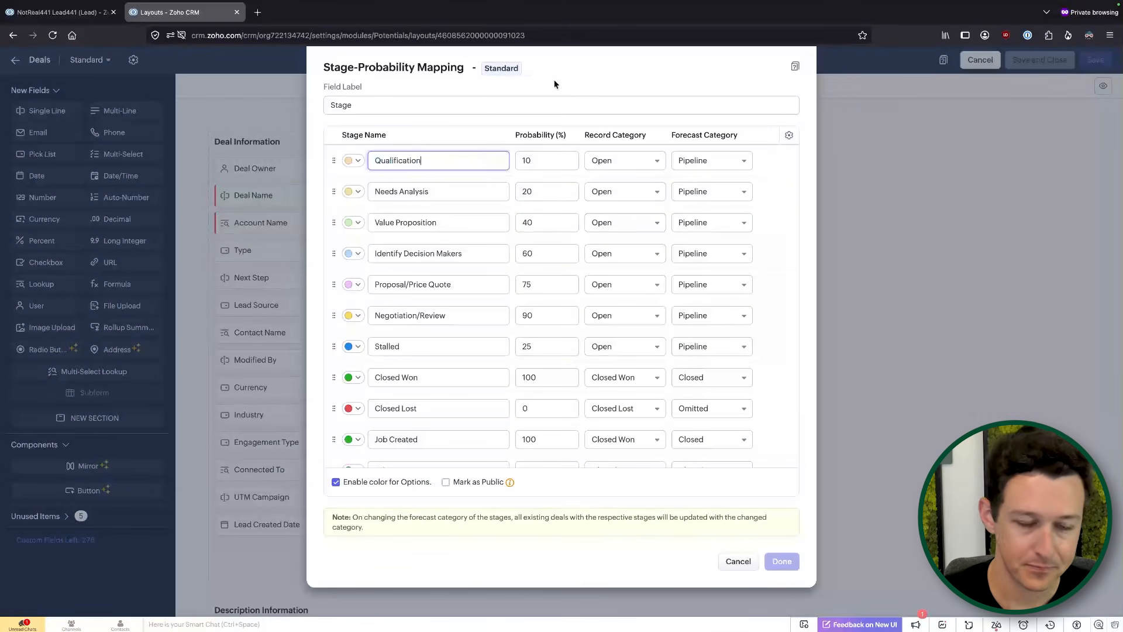
left_click(440, 194)
left_click(446, 222)
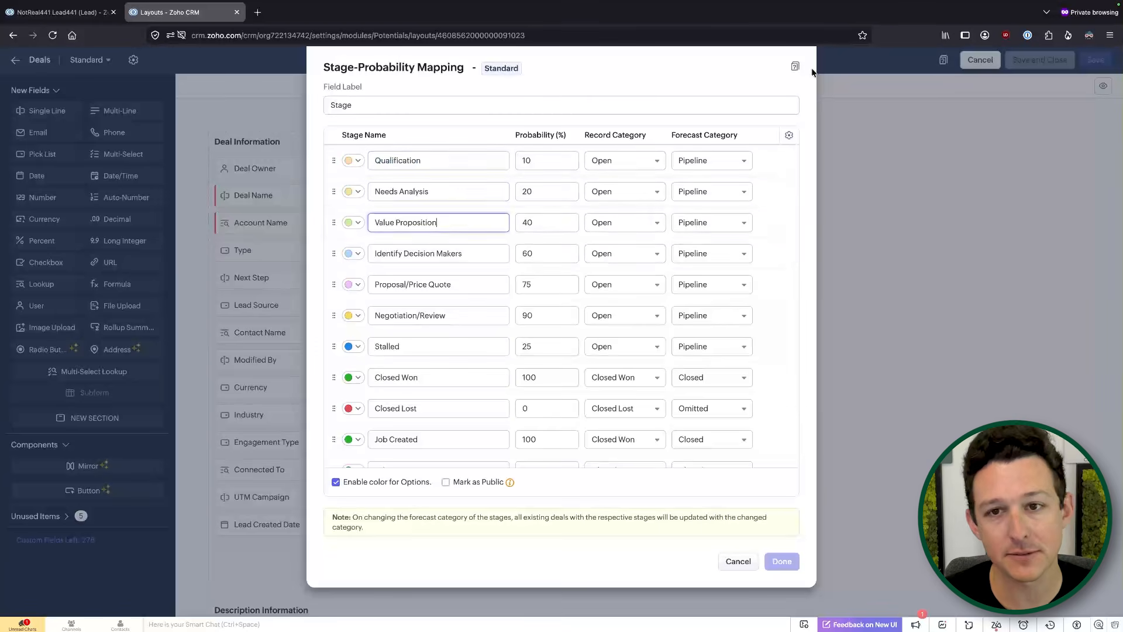
left_click(739, 561)
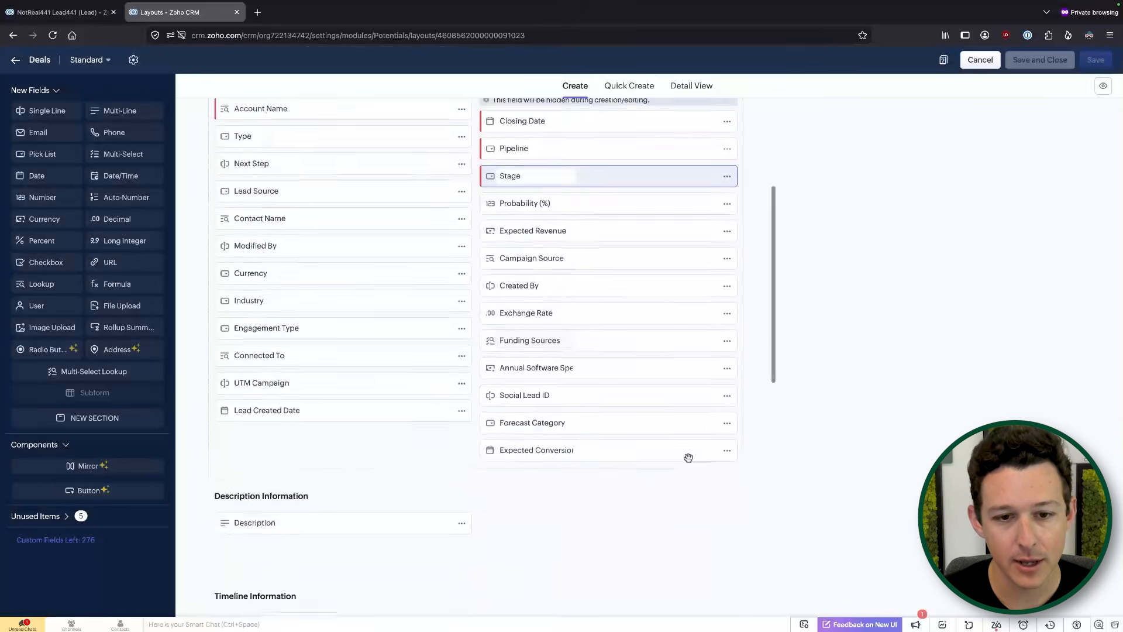
Step: Review the Discovery Information section and its fields in the Deals layout
scroll(688, 457, "down", 6)
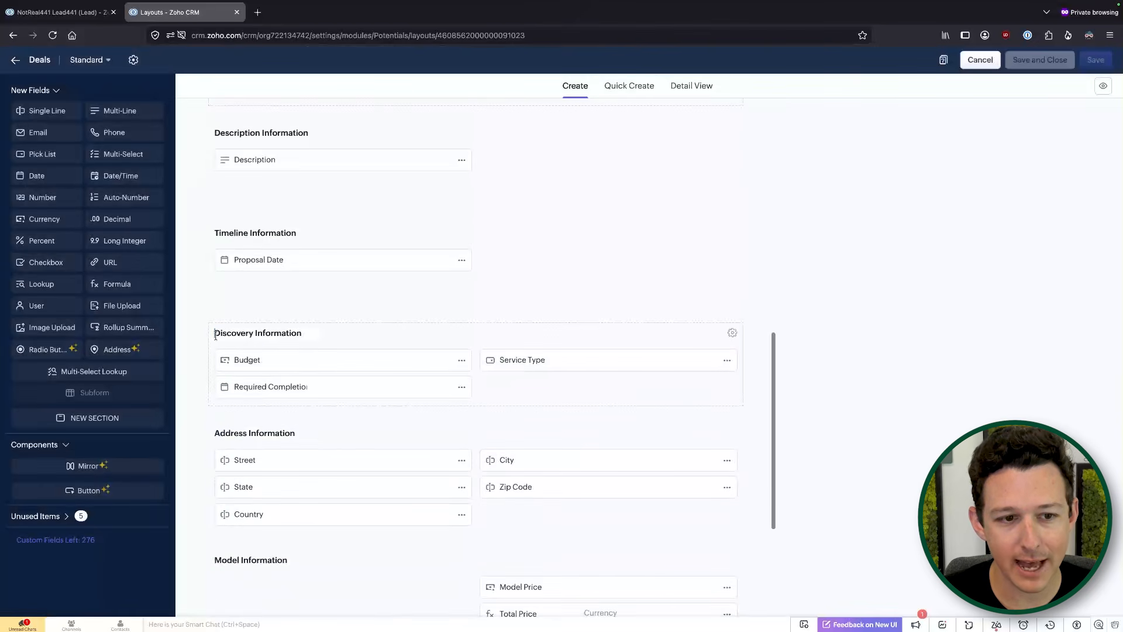
left_click_drag(215, 335, 331, 334)
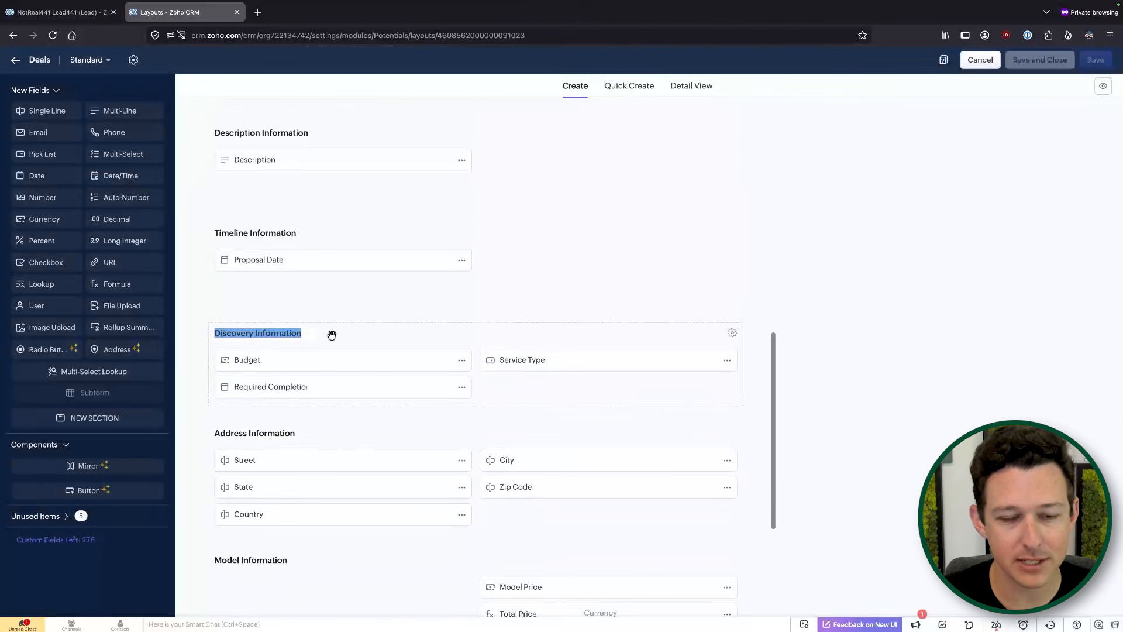
left_click(877, 300)
Step: Open the Stage field's existing layout rule for Closed Won and inspect the fields in its Set Mandatory Fields action
scroll(697, 303, "up", 10)
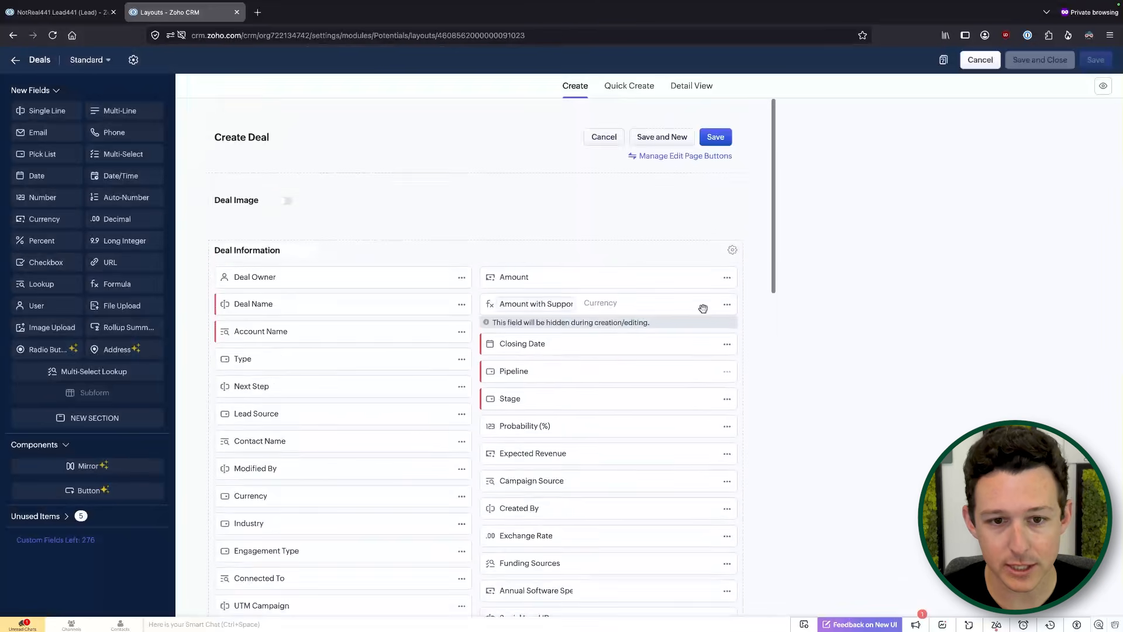
scroll(704, 309, "down", 2)
left_click(727, 314)
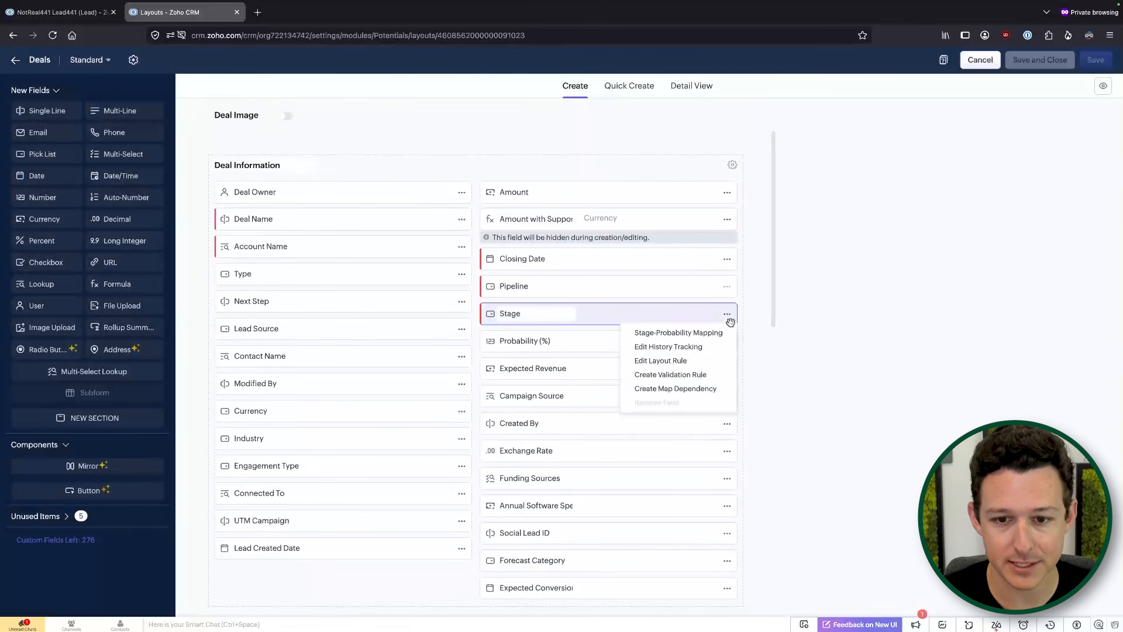
left_click(694, 358)
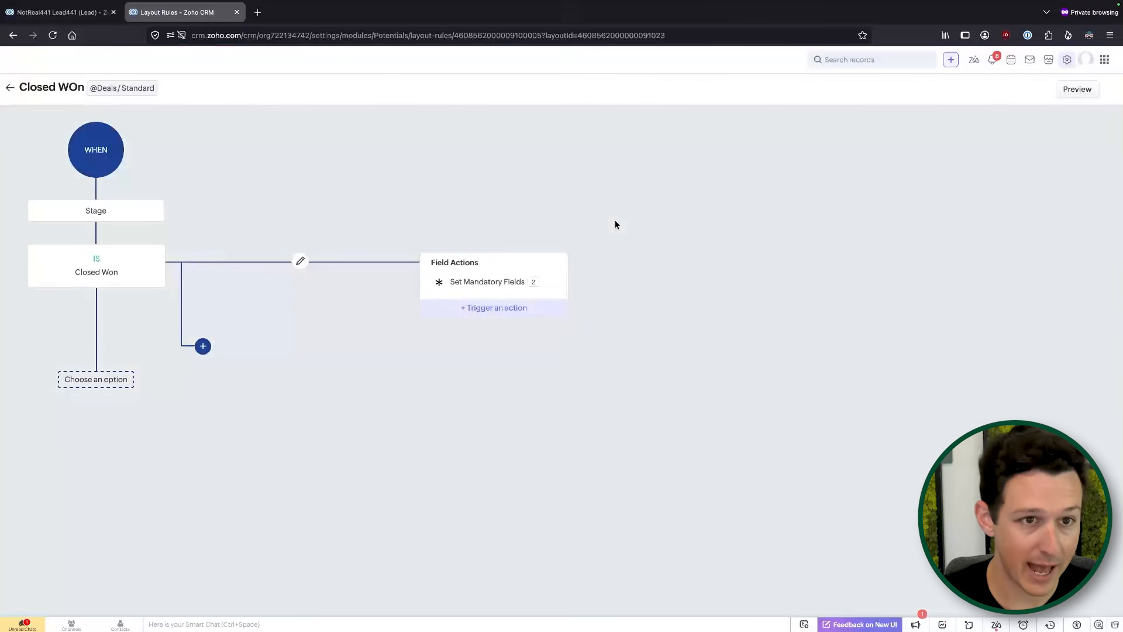
left_click(487, 293)
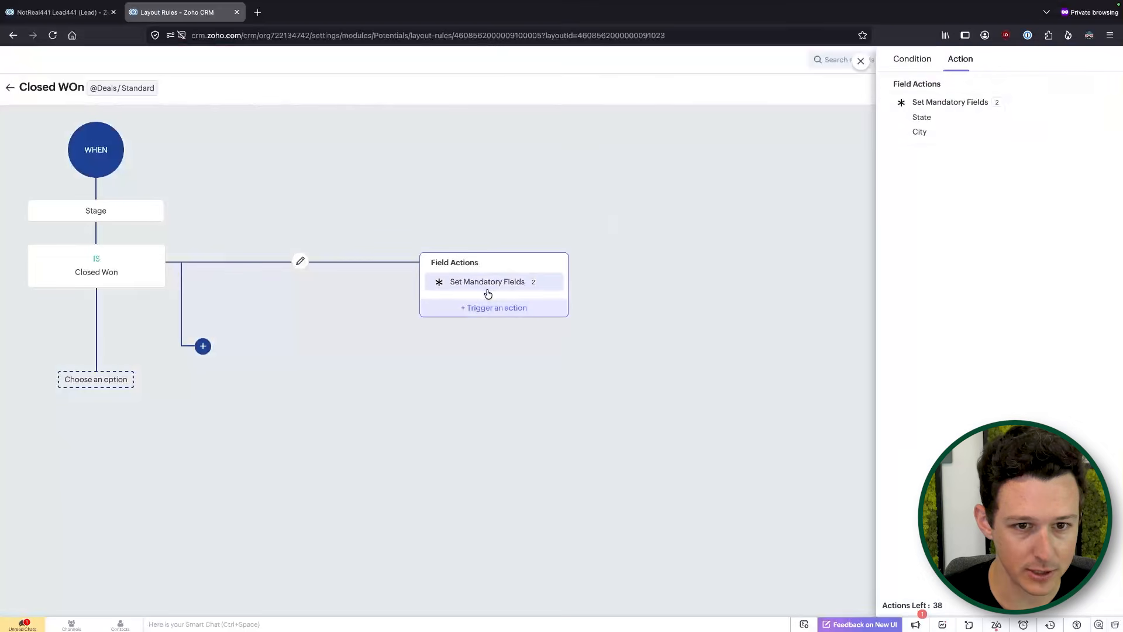
Step: Set the rule's Stage condition to Needs Analysis, Value Proposition, Identify Decision Makers, Proposal/Price Quote, Negotiation/Review and Closed Won
left_click(860, 65)
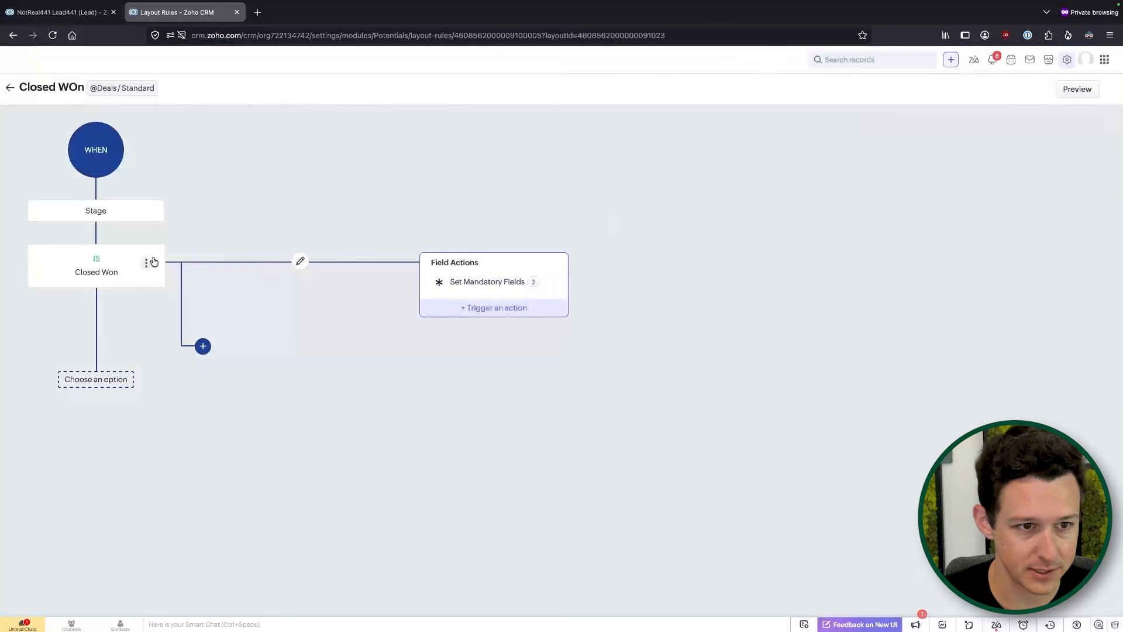
left_click(146, 262)
left_click(124, 287)
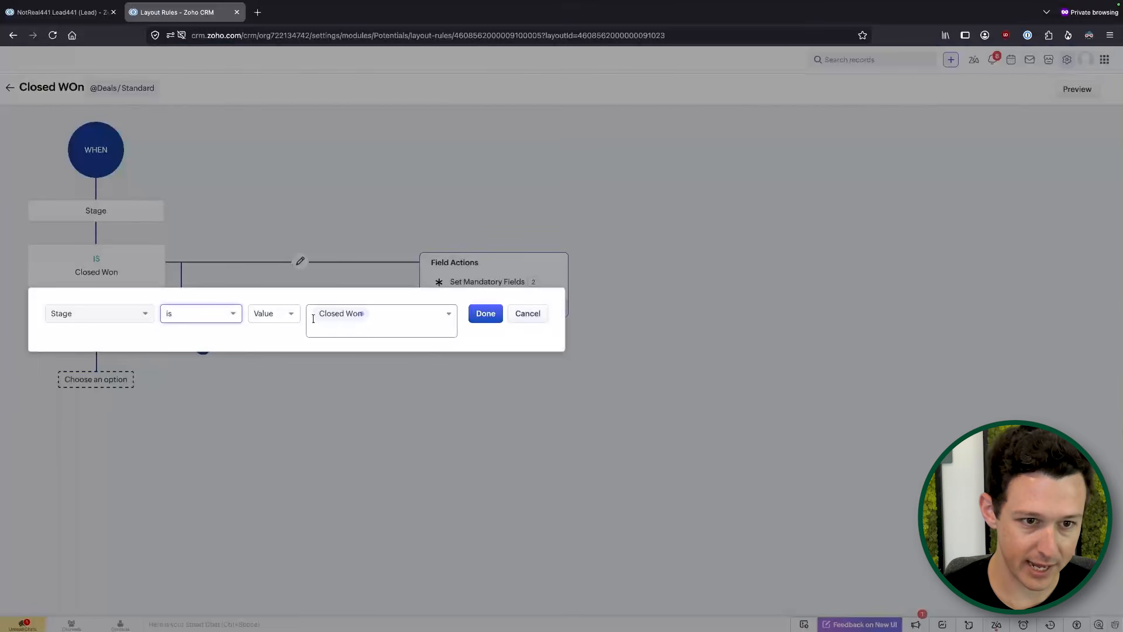
left_click(361, 315)
left_click(285, 321)
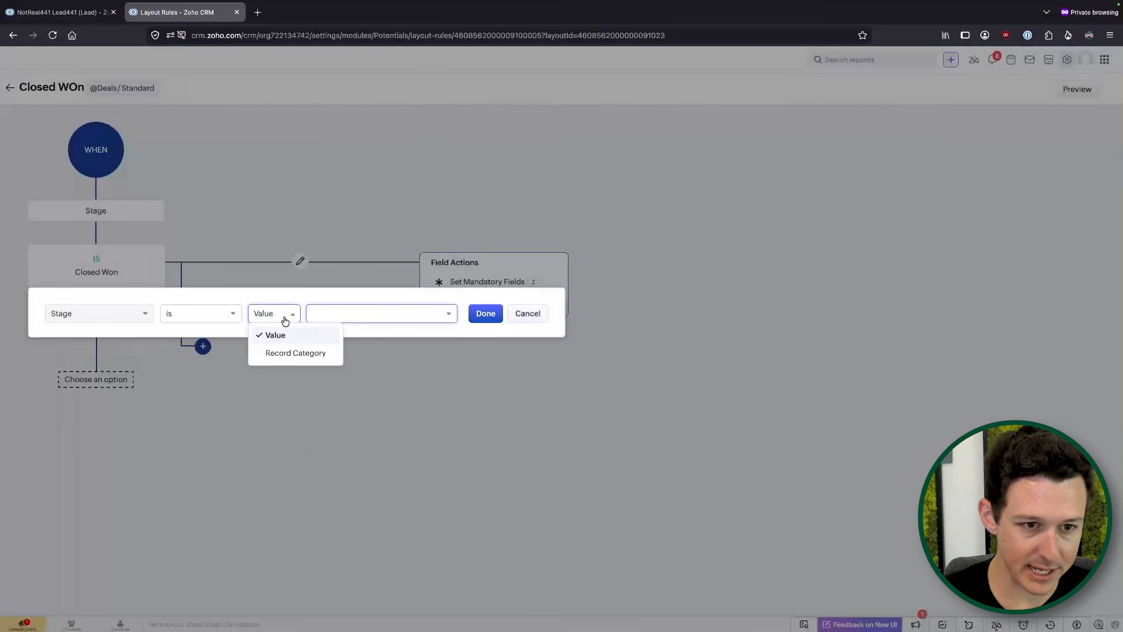
left_click(339, 312)
left_click(349, 357)
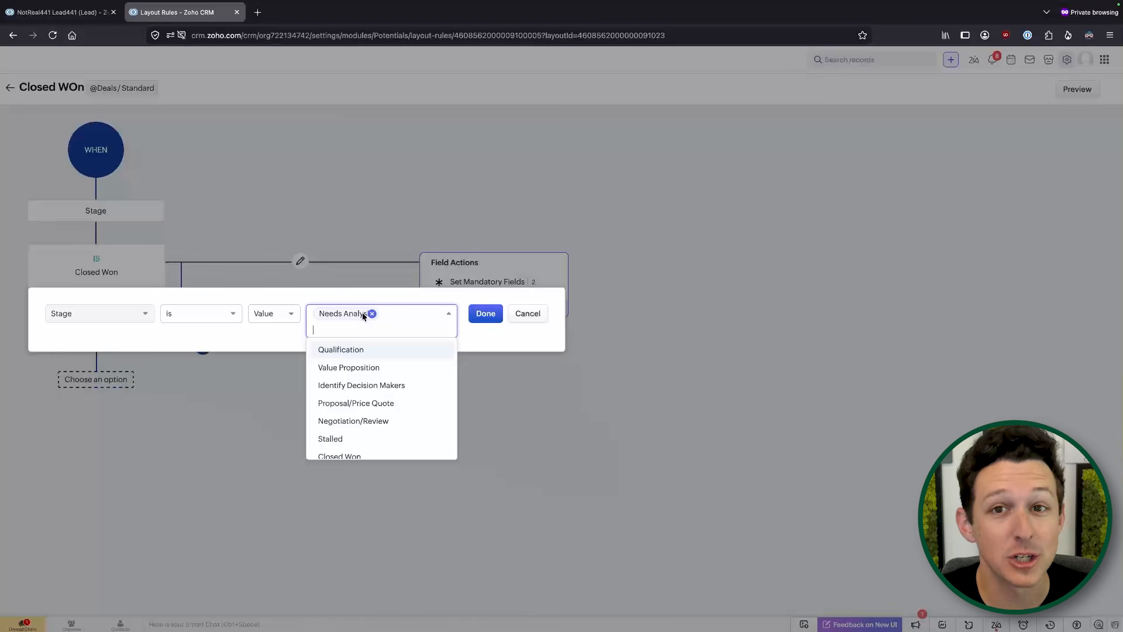
left_click(347, 368)
left_click(349, 382)
left_click(350, 399)
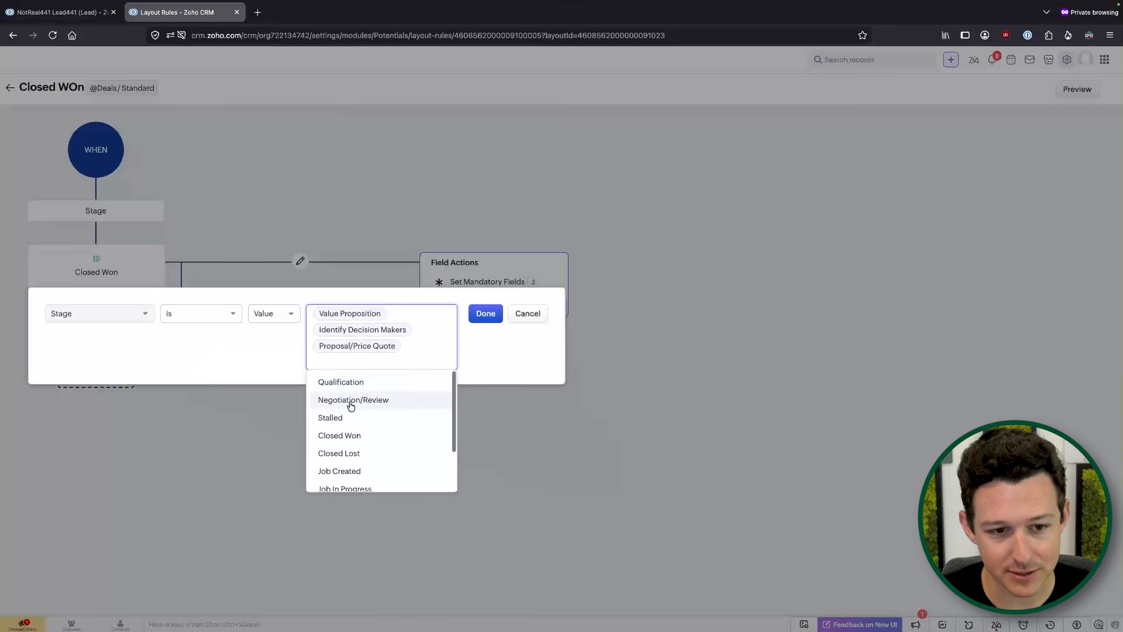
left_click(350, 403)
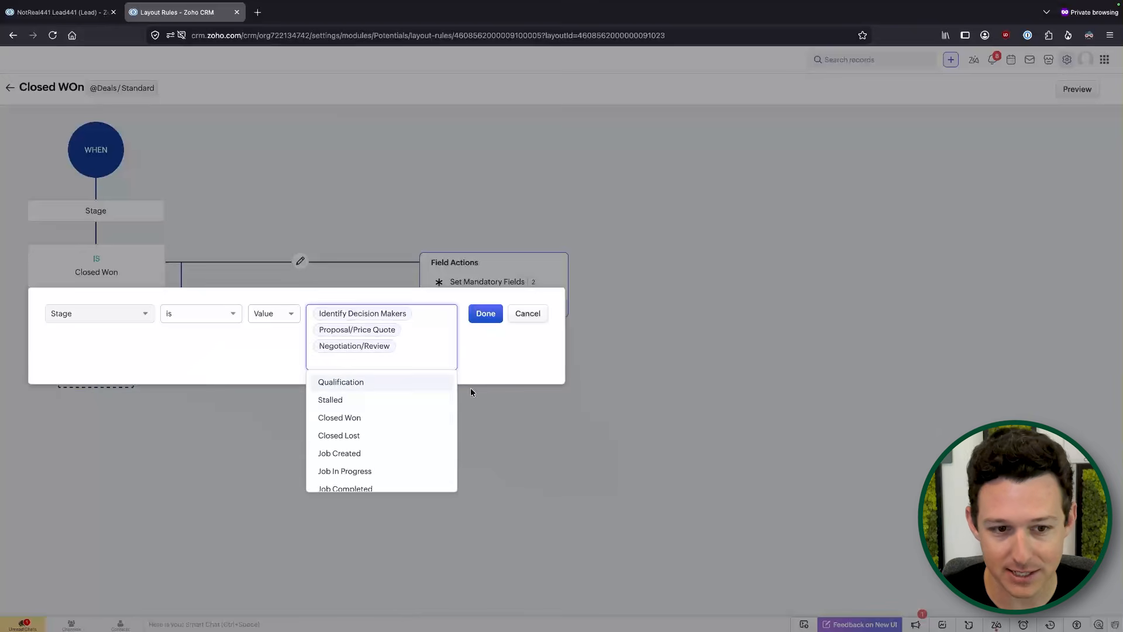
left_click(386, 416)
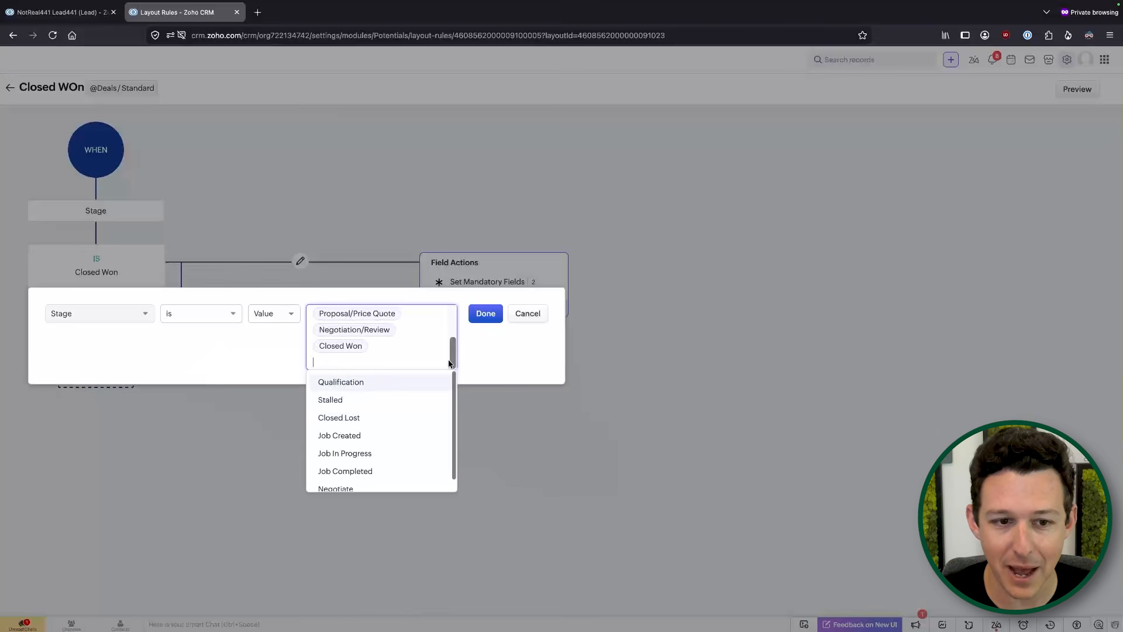
left_click(485, 314)
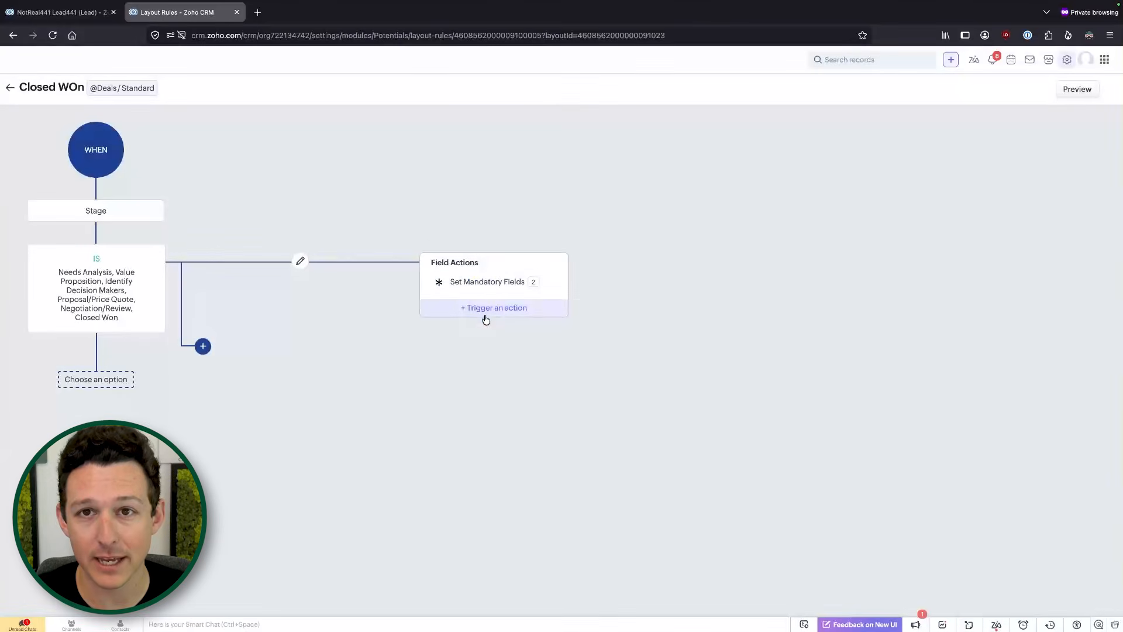
left_click(512, 282)
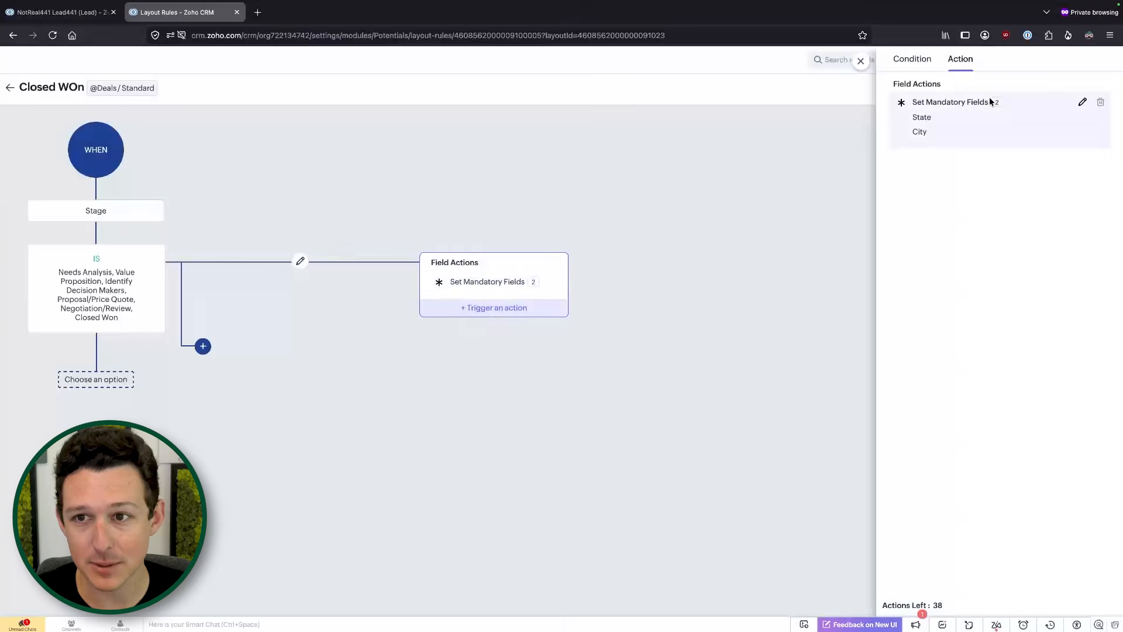
left_click(1084, 104)
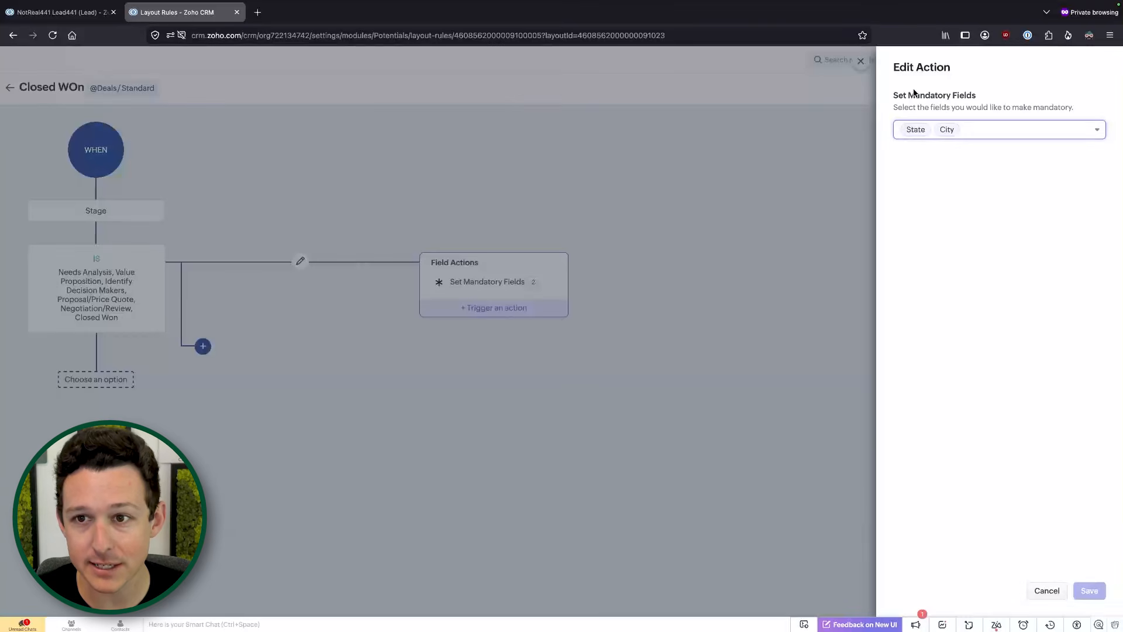
left_click(887, 138)
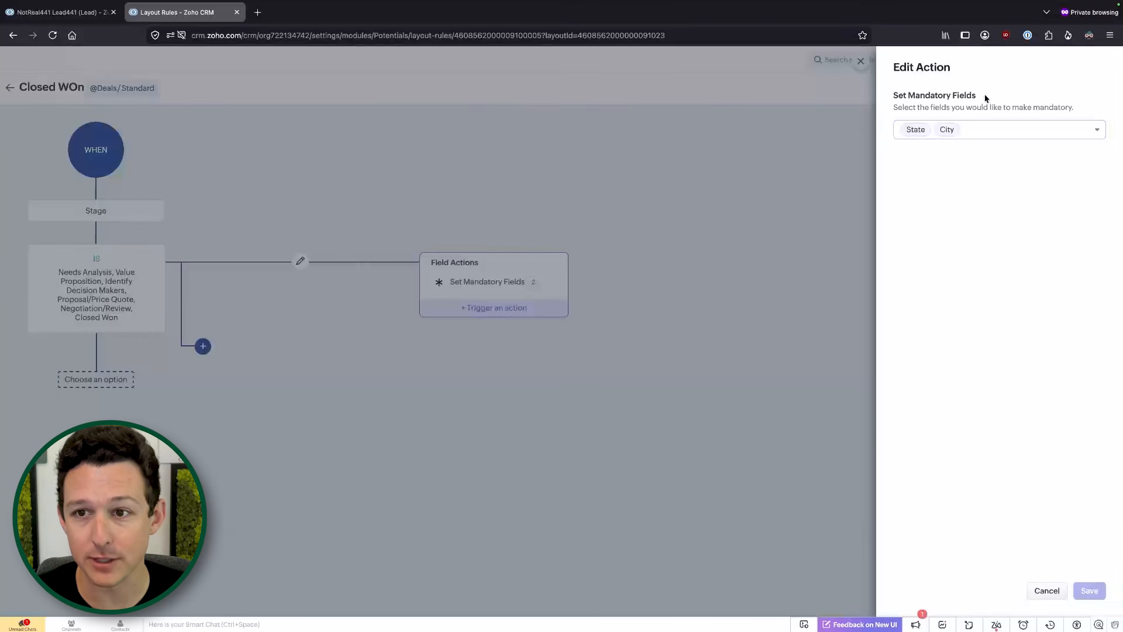
left_click(1047, 591)
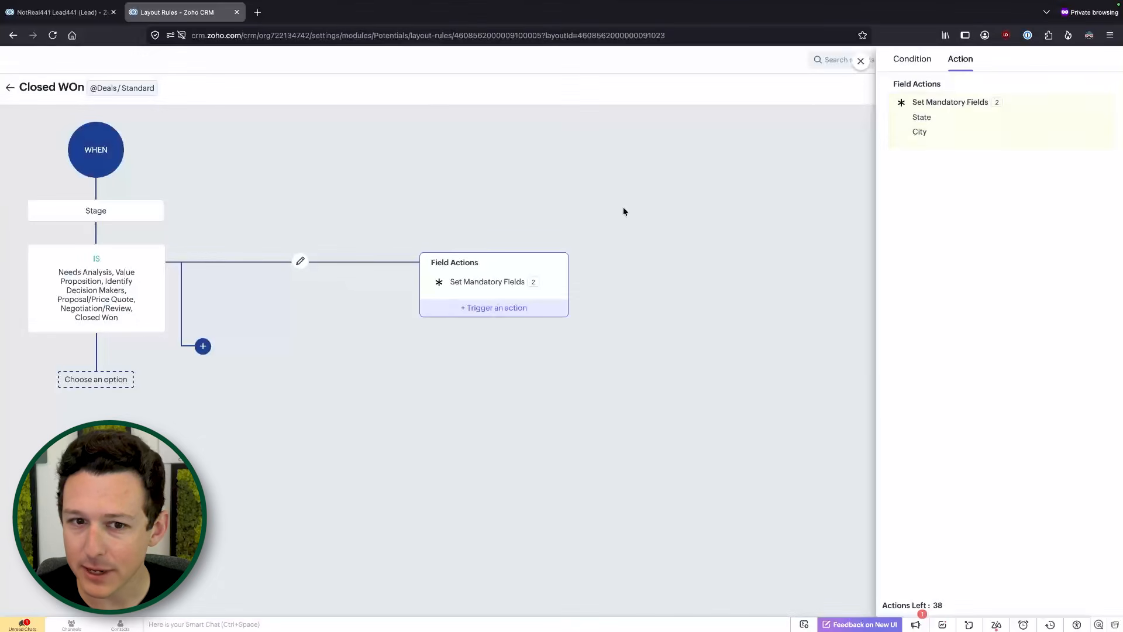
Step: Edit the rule's Set Mandatory Fields action and remove City and State from its fields
left_click(495, 305)
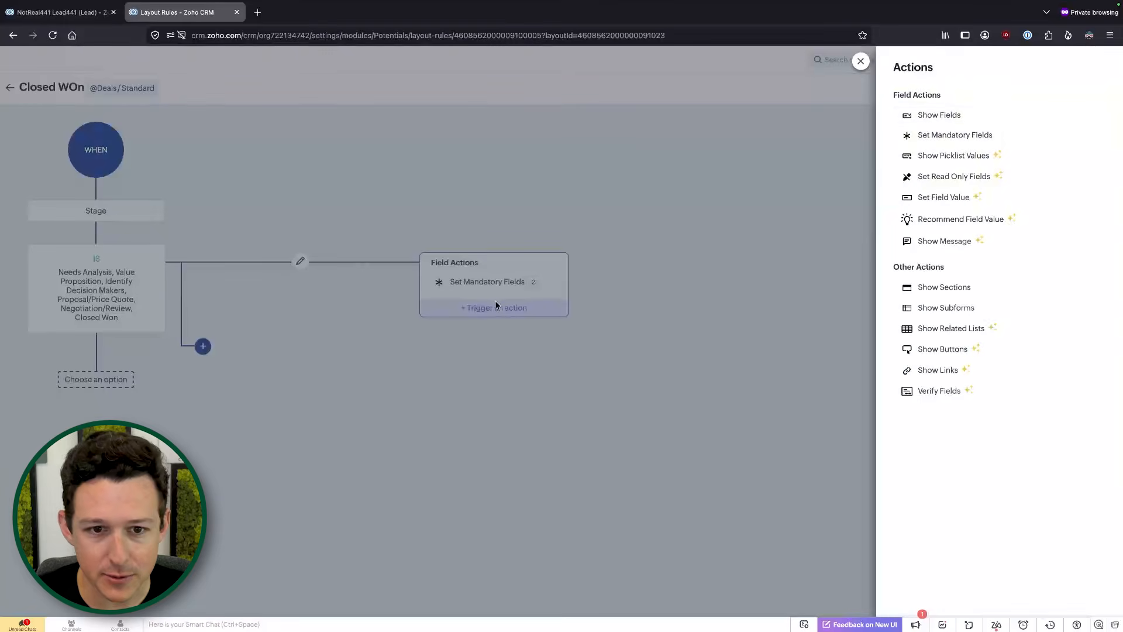
left_click(932, 136)
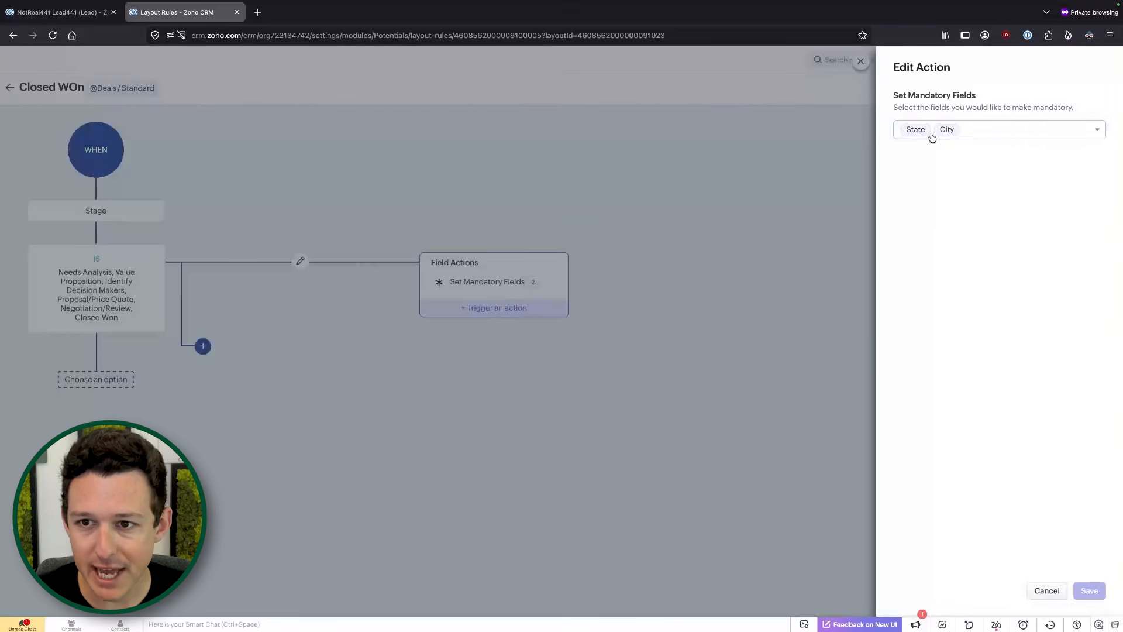
left_click(953, 130)
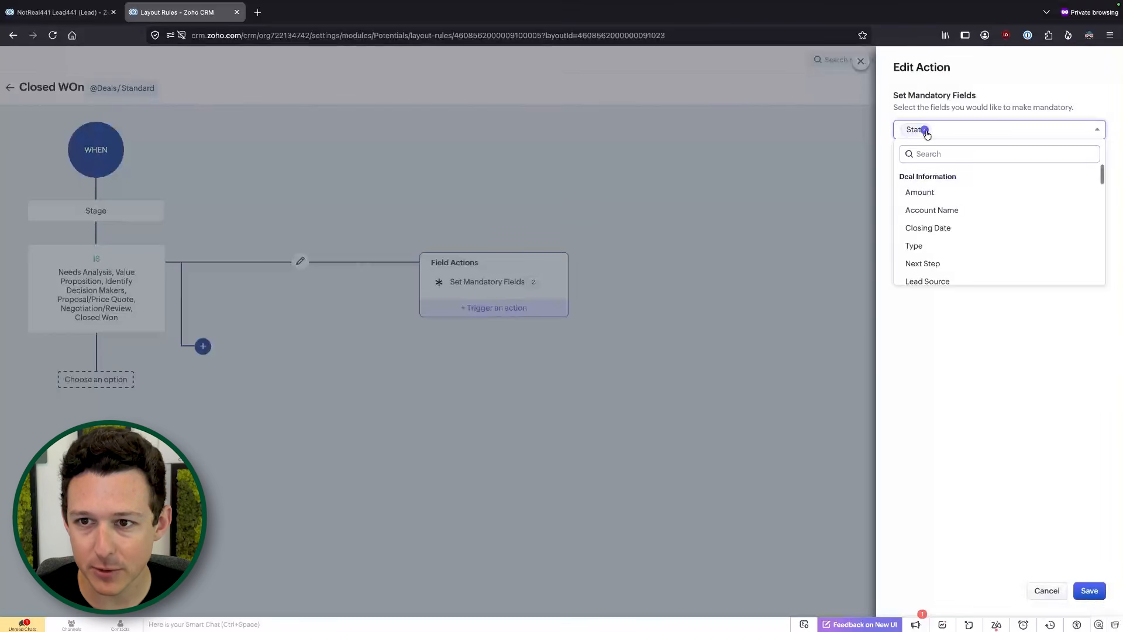
left_click(923, 130)
left_click(928, 155)
left_click(74, 14)
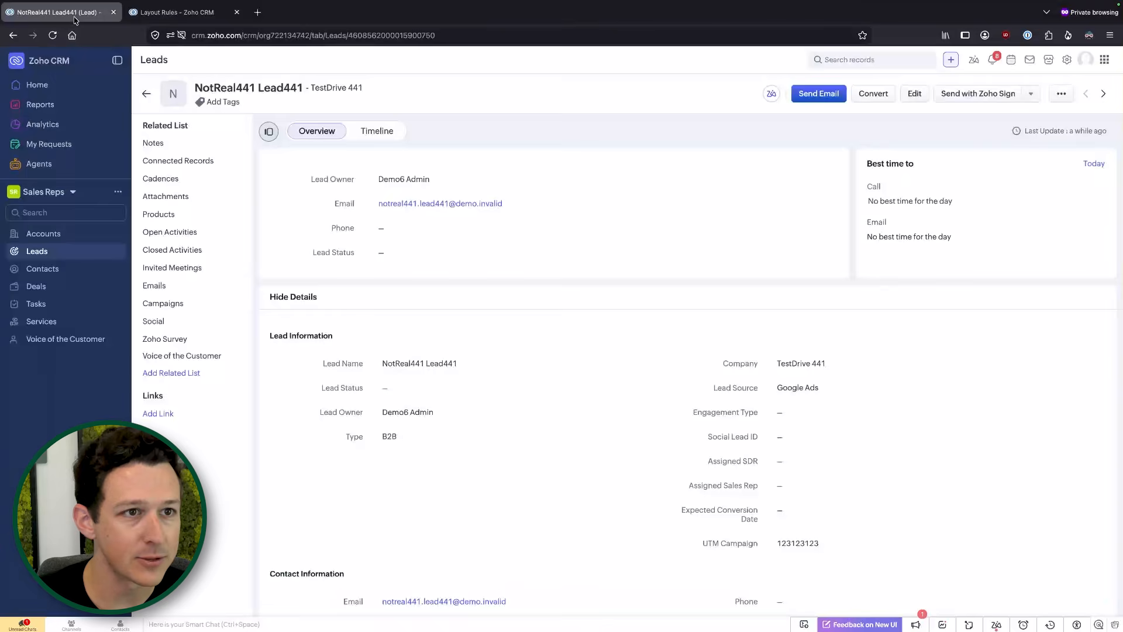
left_click(176, 13)
Step: Make the Discovery Information fields Budget, Service Type and Required Completion Date mandatory and save the action
scroll(996, 212, "down", 5)
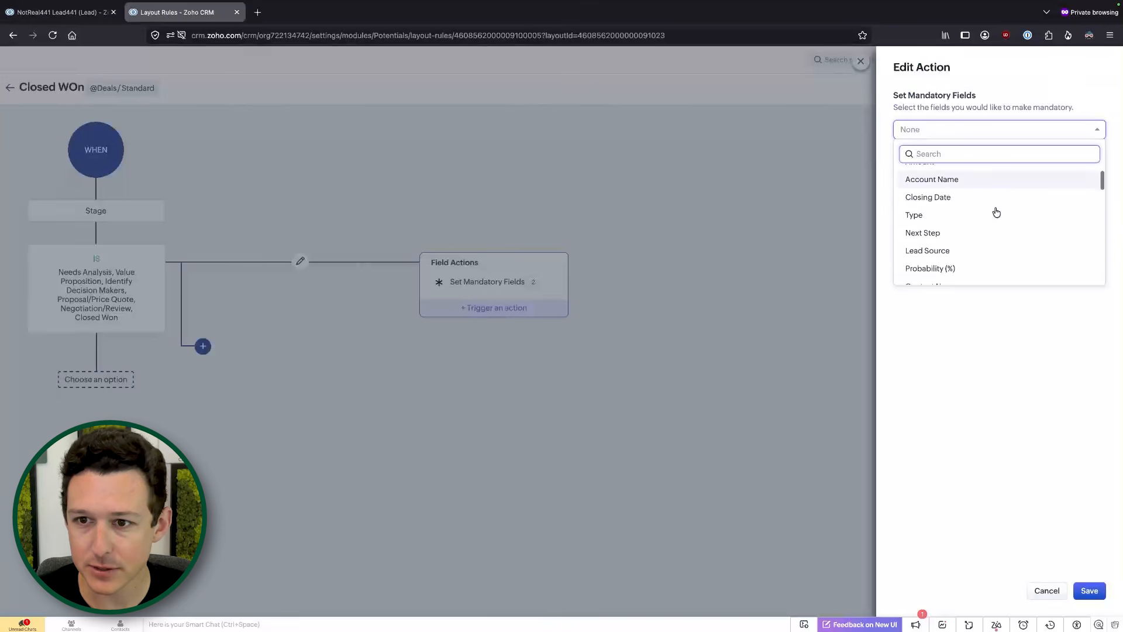
scroll(996, 212, "down", 5)
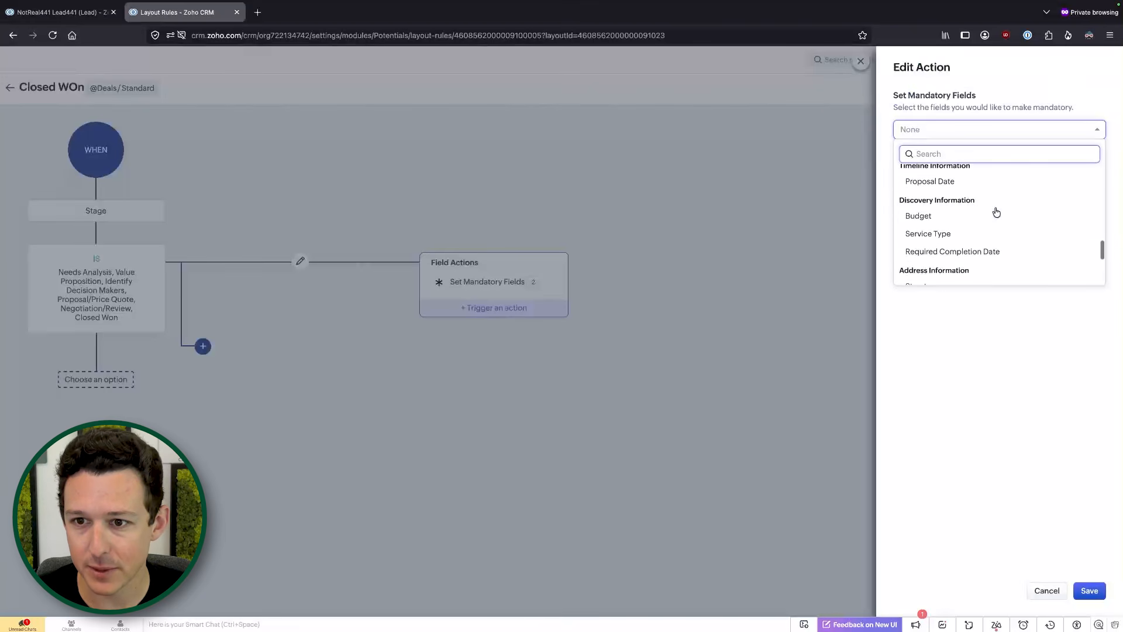
left_click(972, 220)
left_click(971, 218)
left_click(966, 219)
left_click(1043, 486)
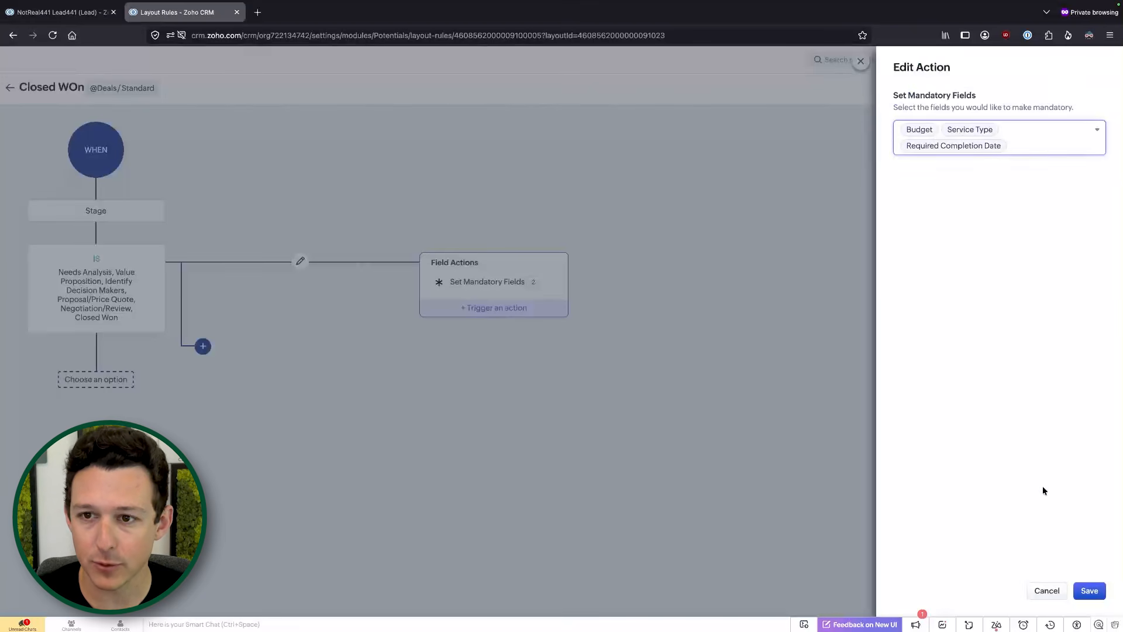
left_click(1088, 591)
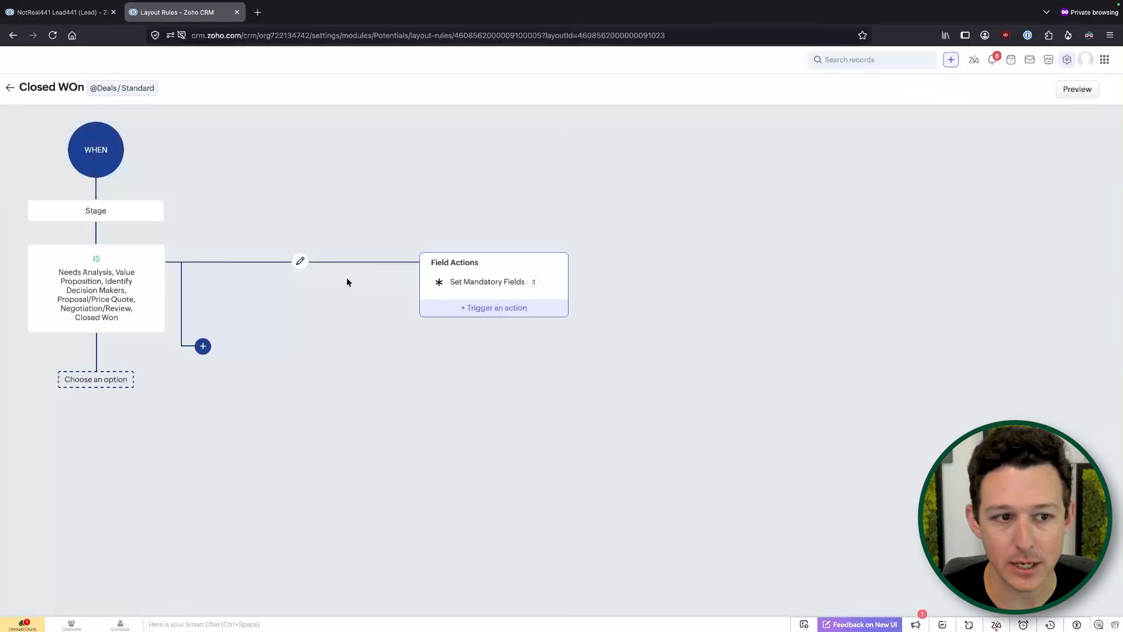
Step: Open the NotRealHoldings 384 deal from the Deals module and move its stage to Needs Analysis
left_click(58, 11)
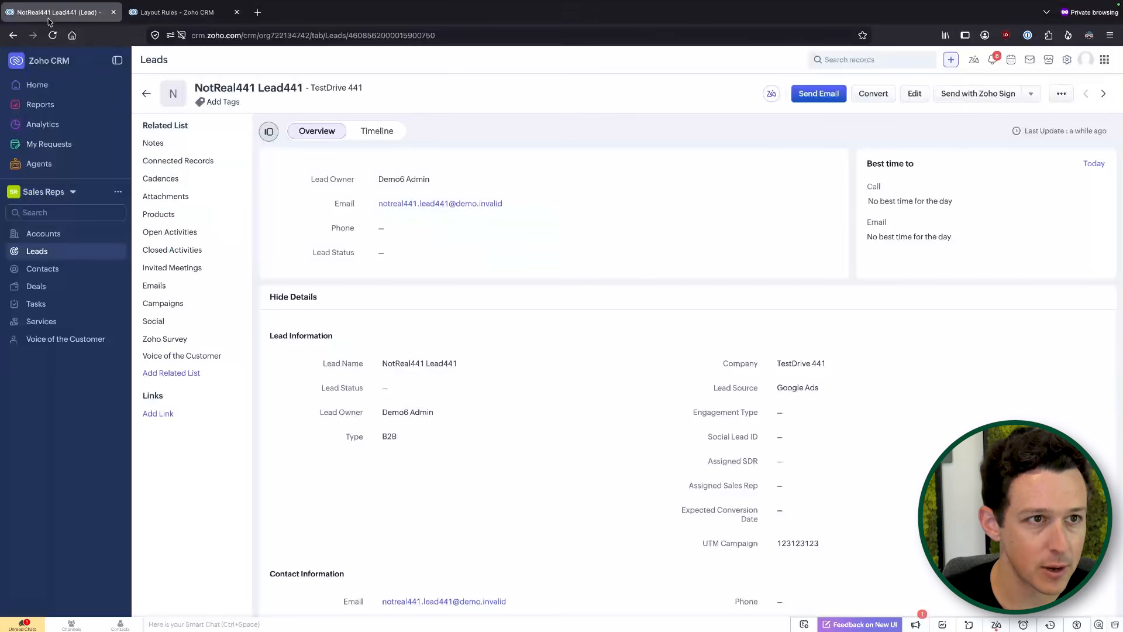
left_click(68, 283)
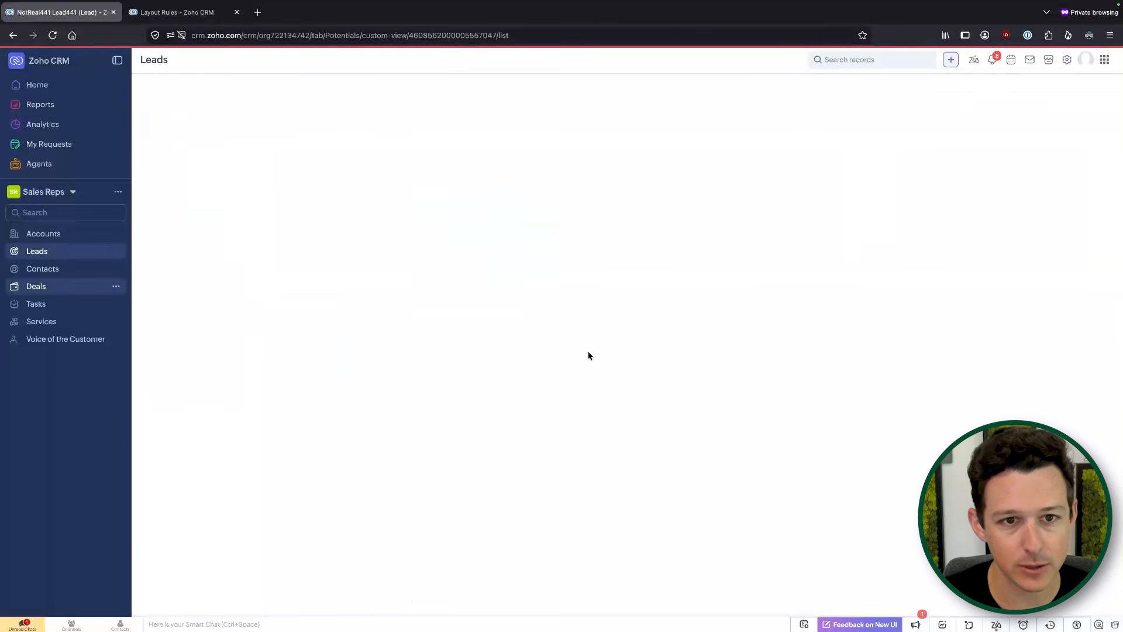
left_click(762, 330)
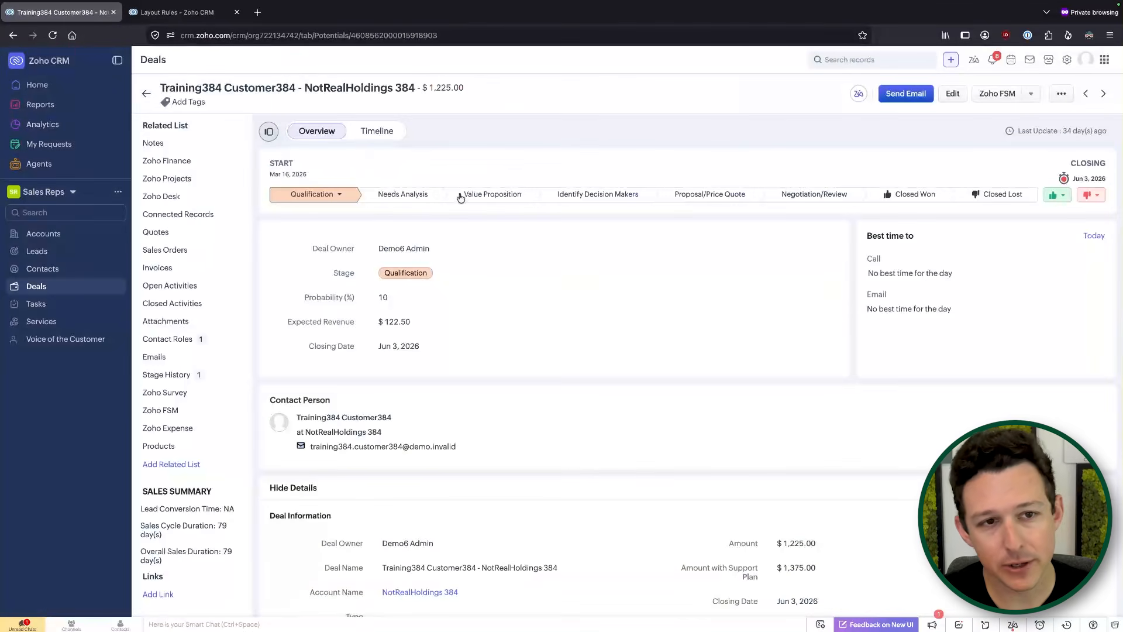
left_click(396, 190)
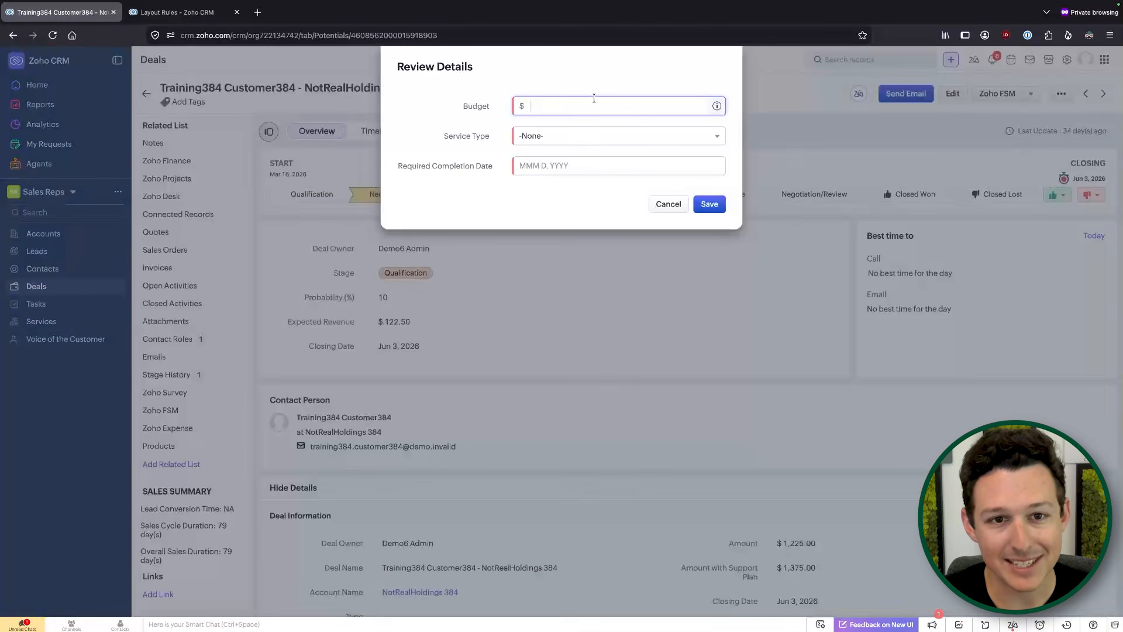
Step: Enter Budget 12312312, Service Type New Build and Required Completion Date Jun 26, 2026, save, and check the deal's Discovery Information
type("12312312")
left_click(579, 137)
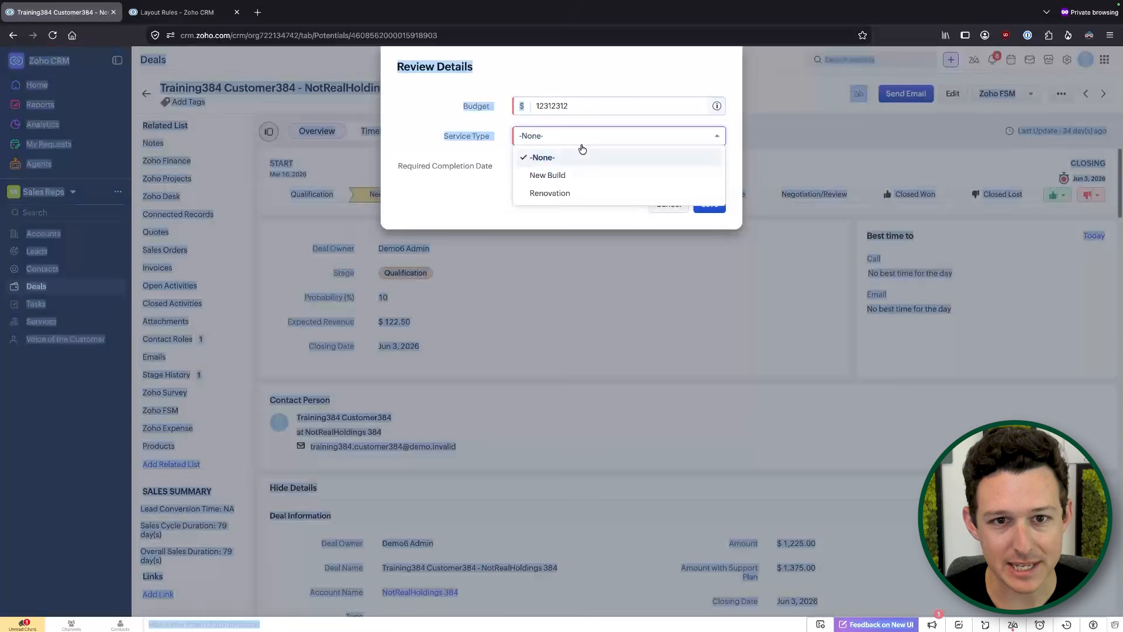
left_click(574, 173)
left_click(575, 167)
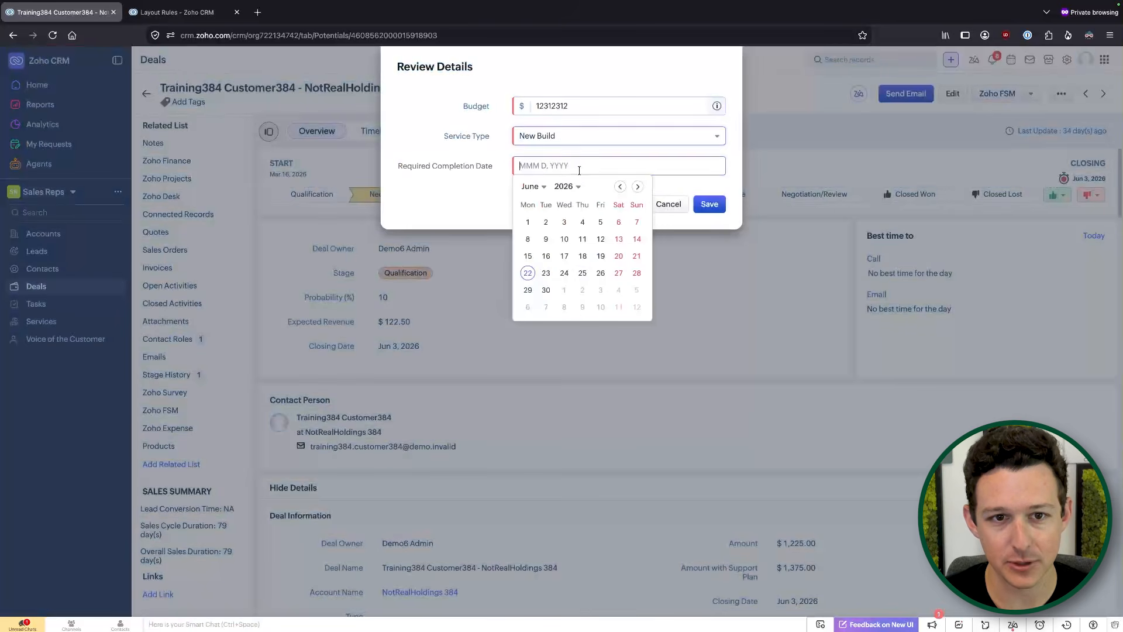
left_click(607, 276)
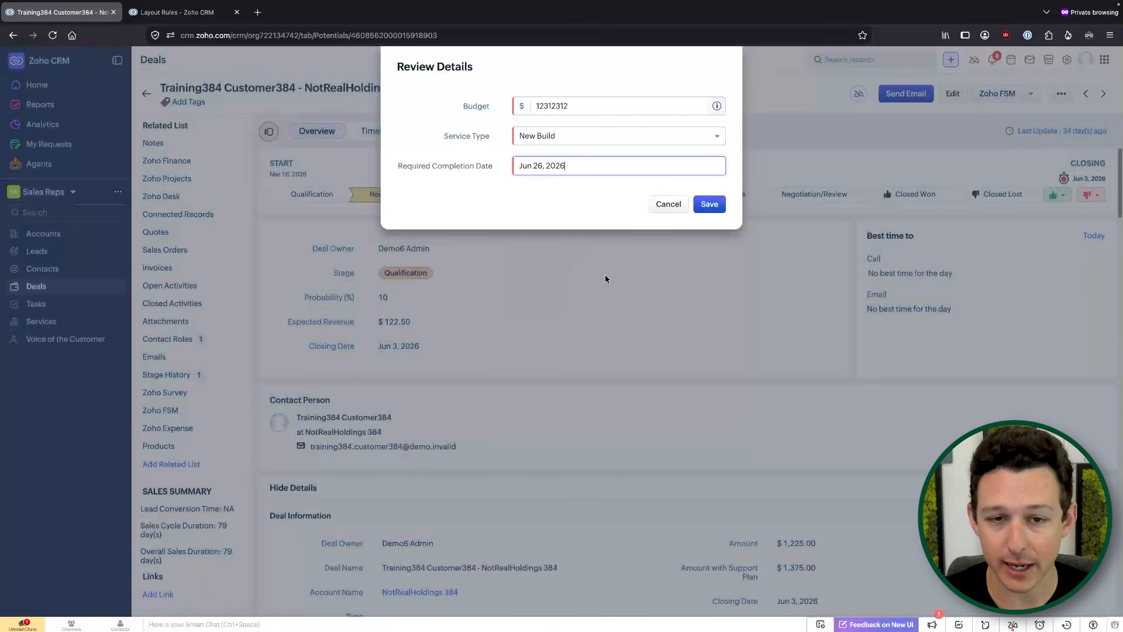
left_click(714, 206)
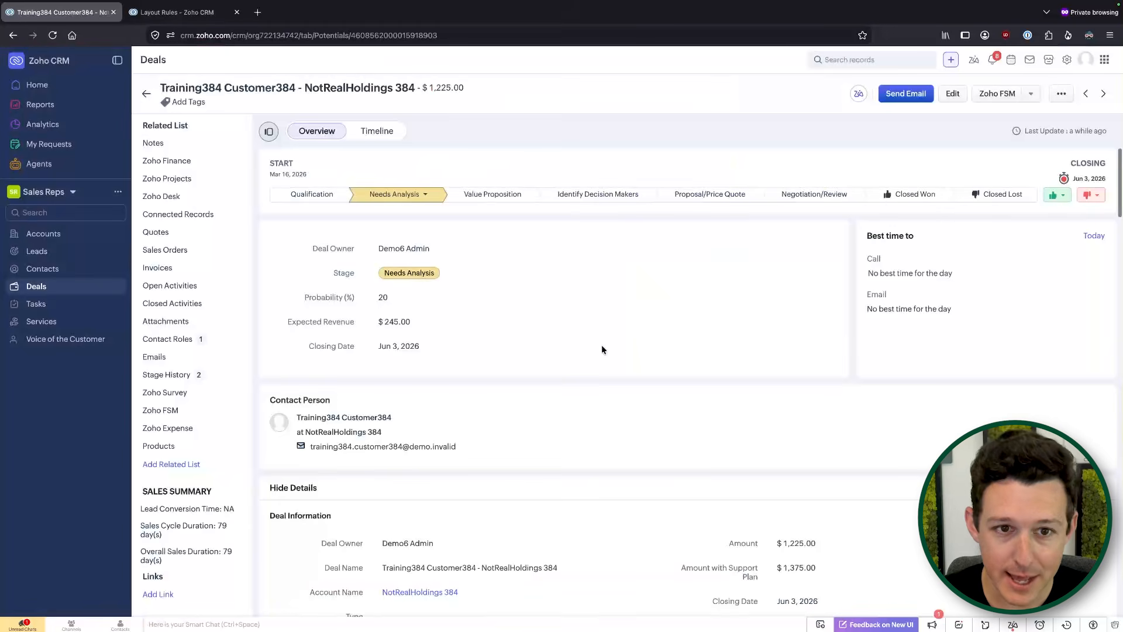
scroll(602, 354, "down", 10)
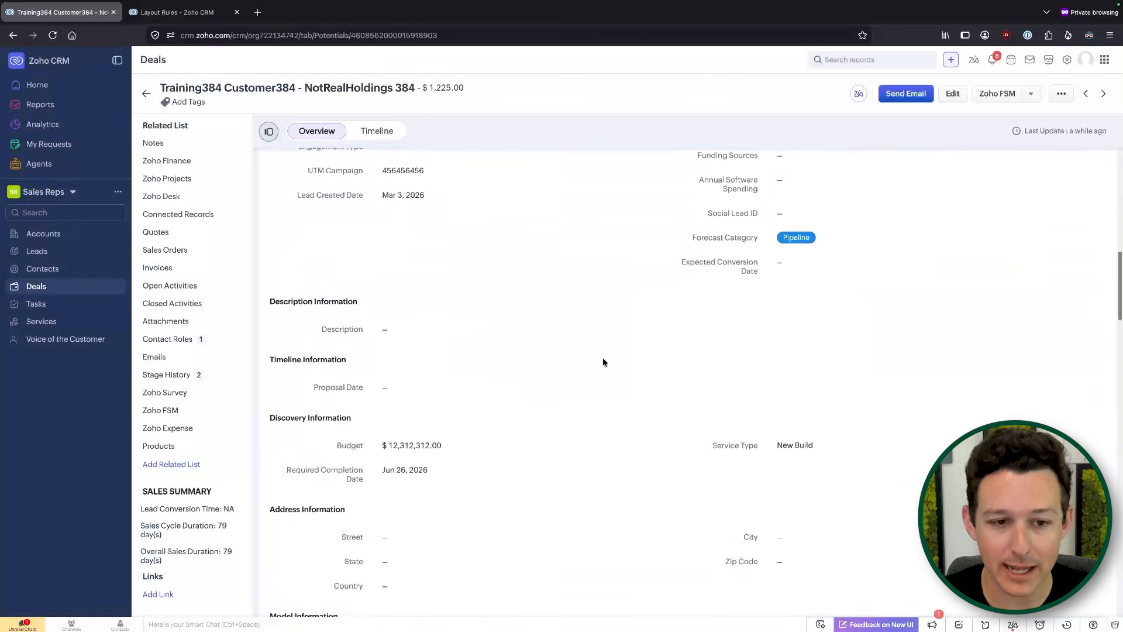
scroll(604, 362, "up", 10)
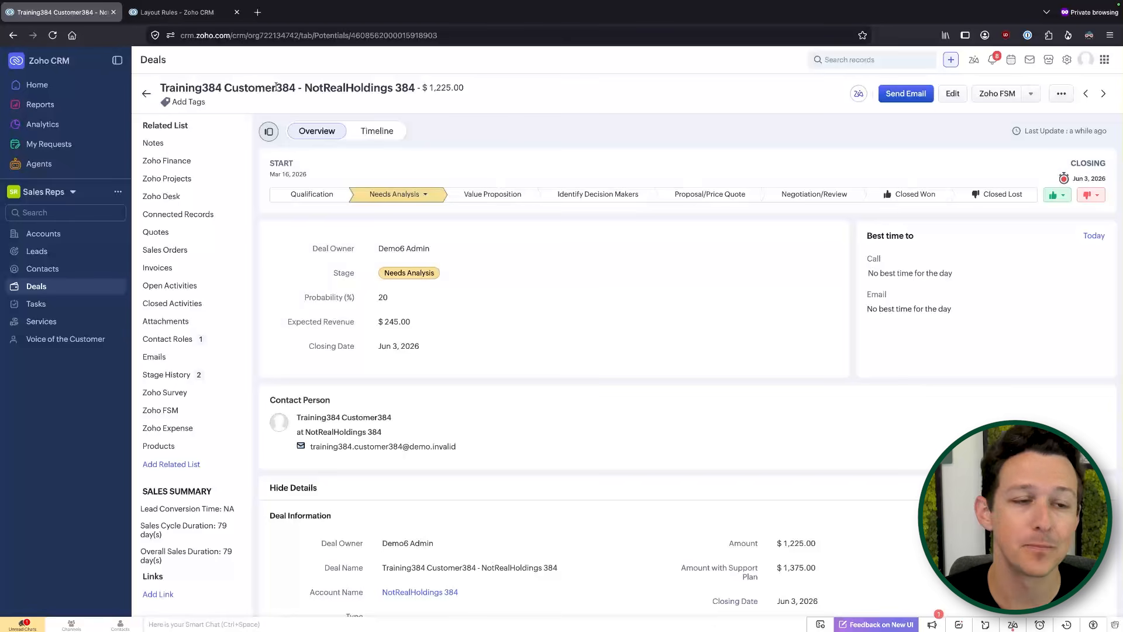
Step: Leave the deal and open the Leads module's layout list in the Modules and Fields setup
left_click(147, 93)
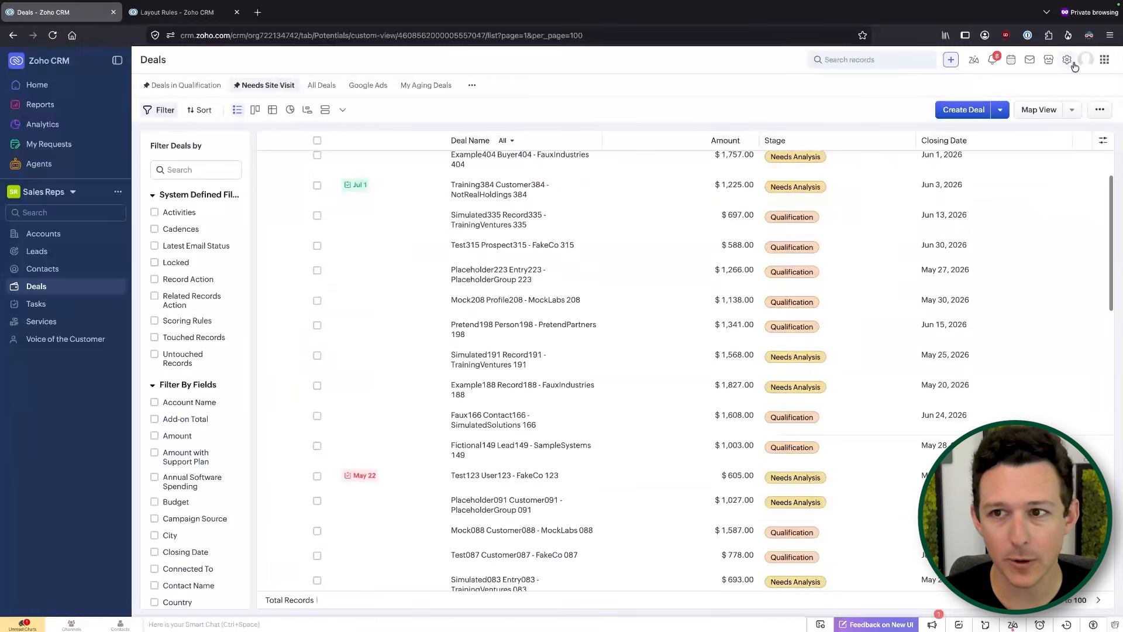
left_click(1066, 60)
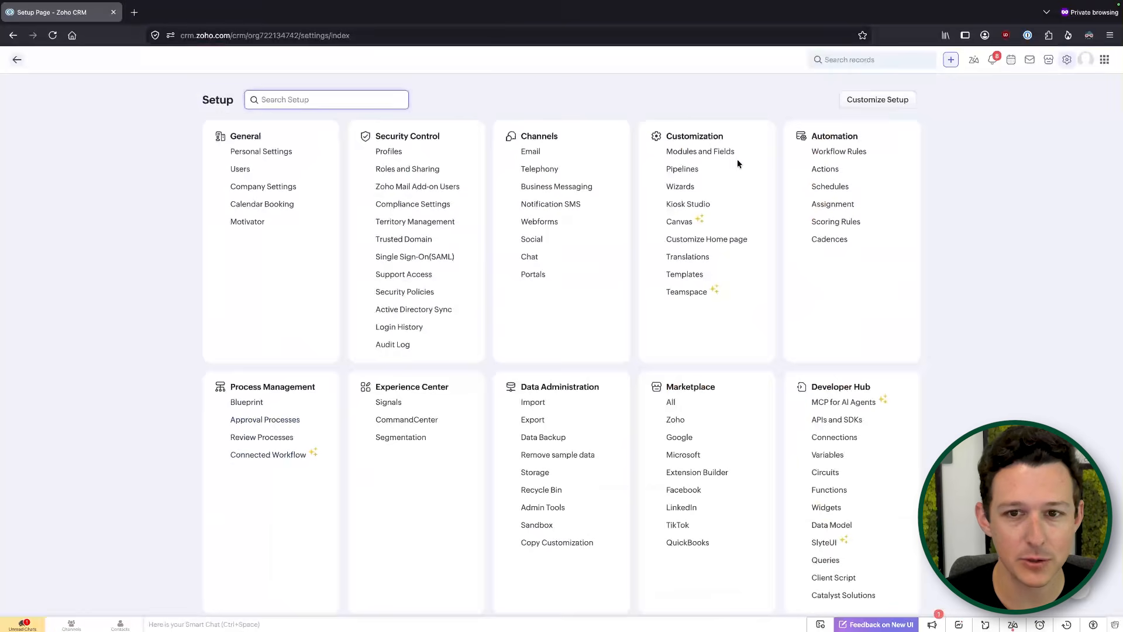
left_click(713, 153)
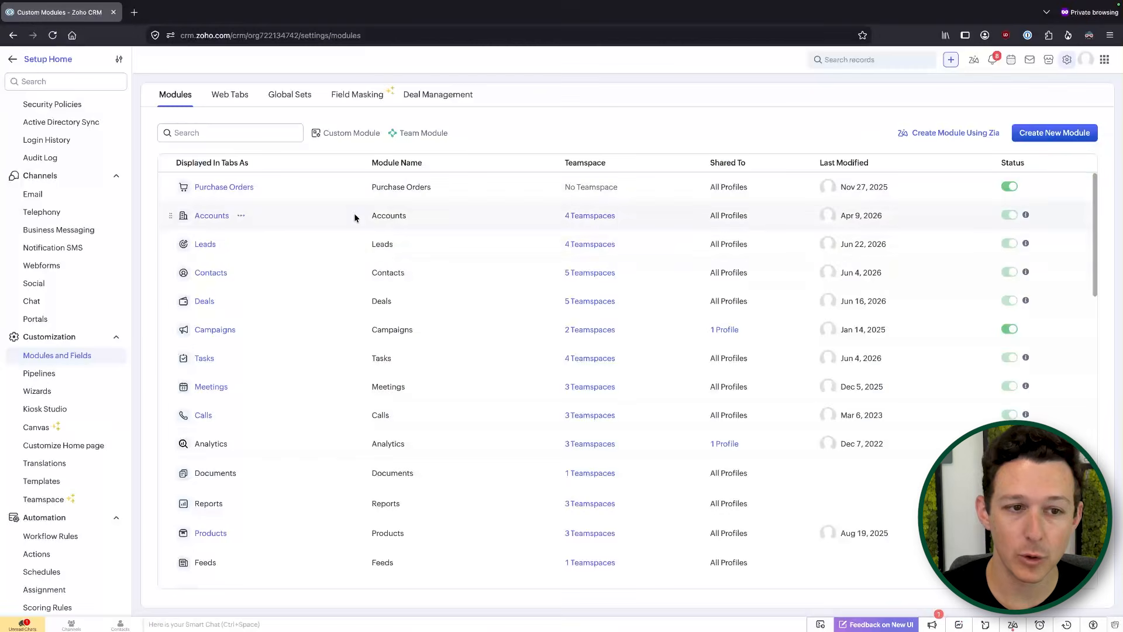
left_click(205, 244)
left_click(216, 243)
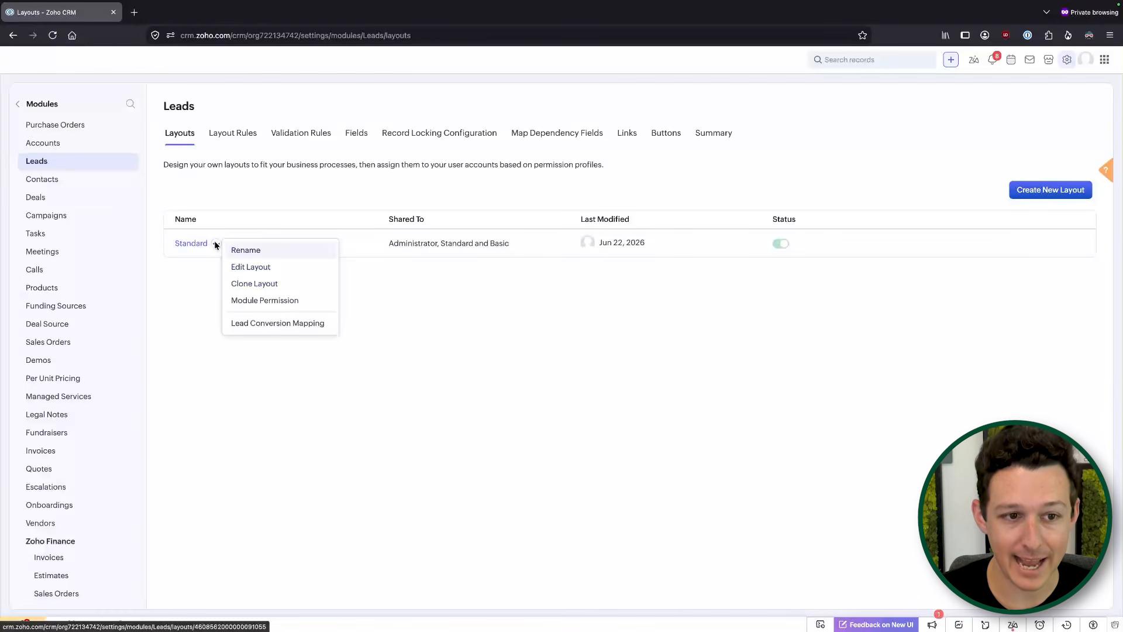
left_click(264, 169)
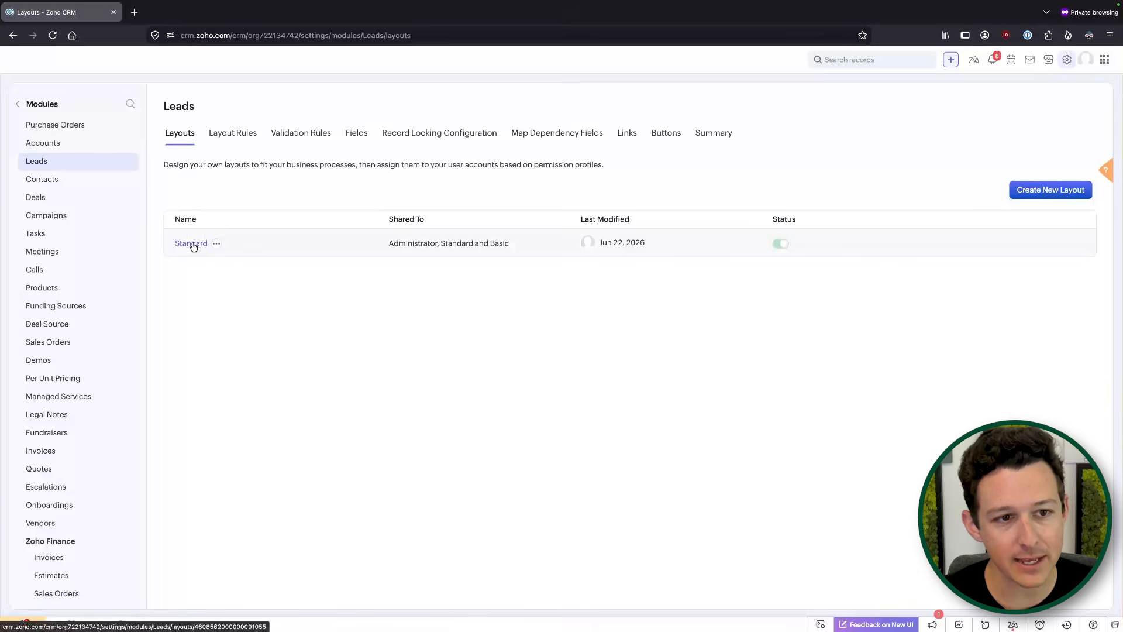
Step: Leave the Leads layout and open the Deals module's Standard layout in the layout editor
left_click(193, 245)
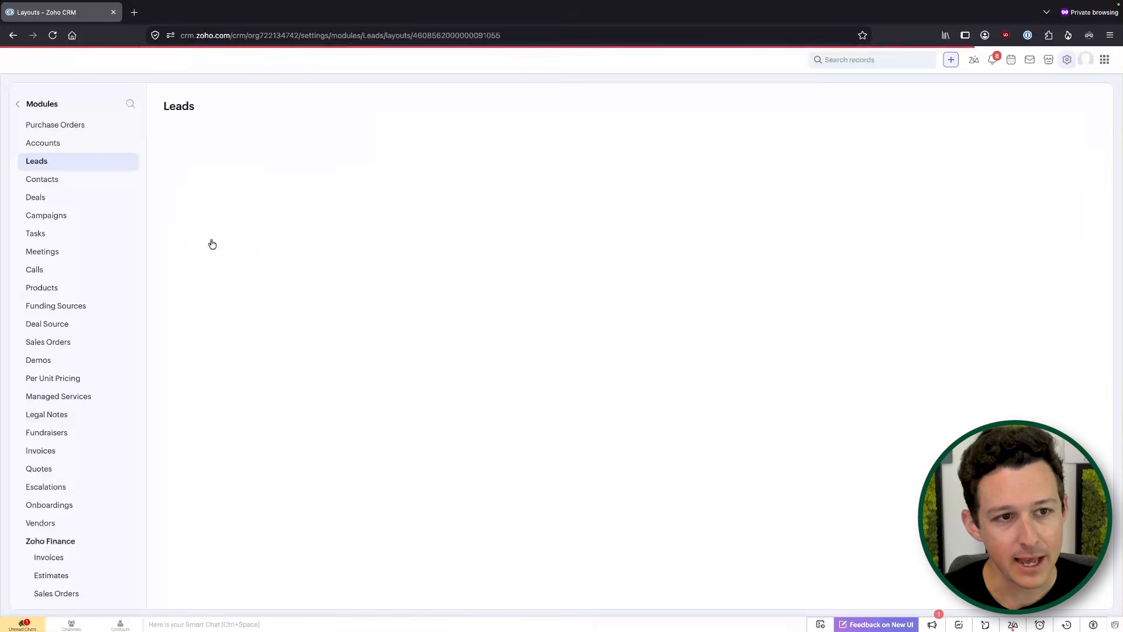
left_click(15, 60)
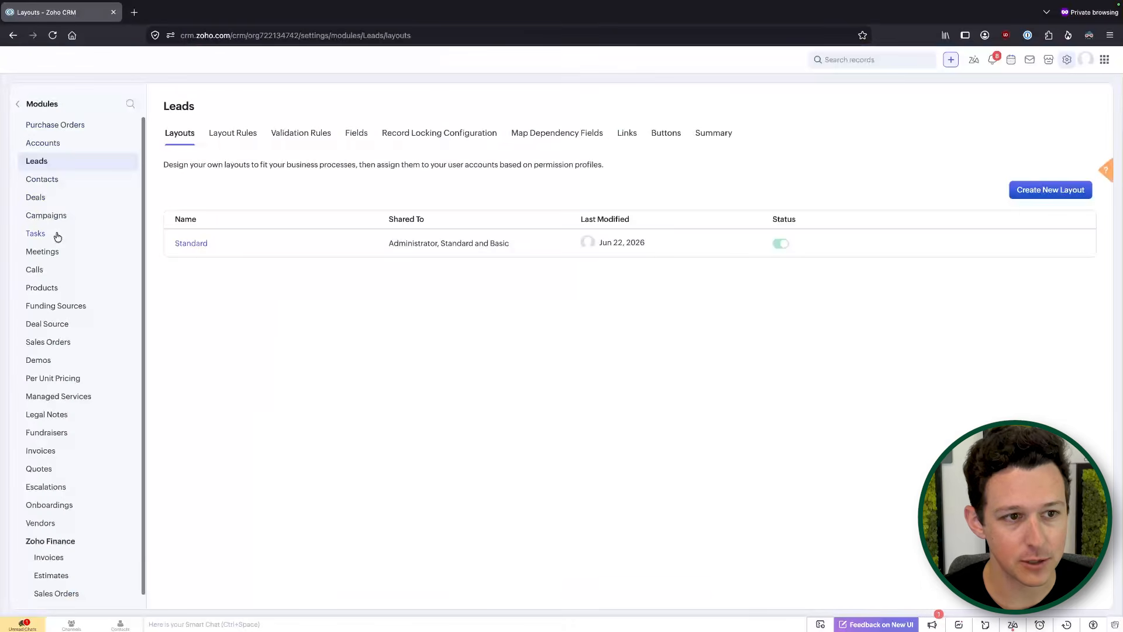
left_click(36, 198)
left_click(192, 244)
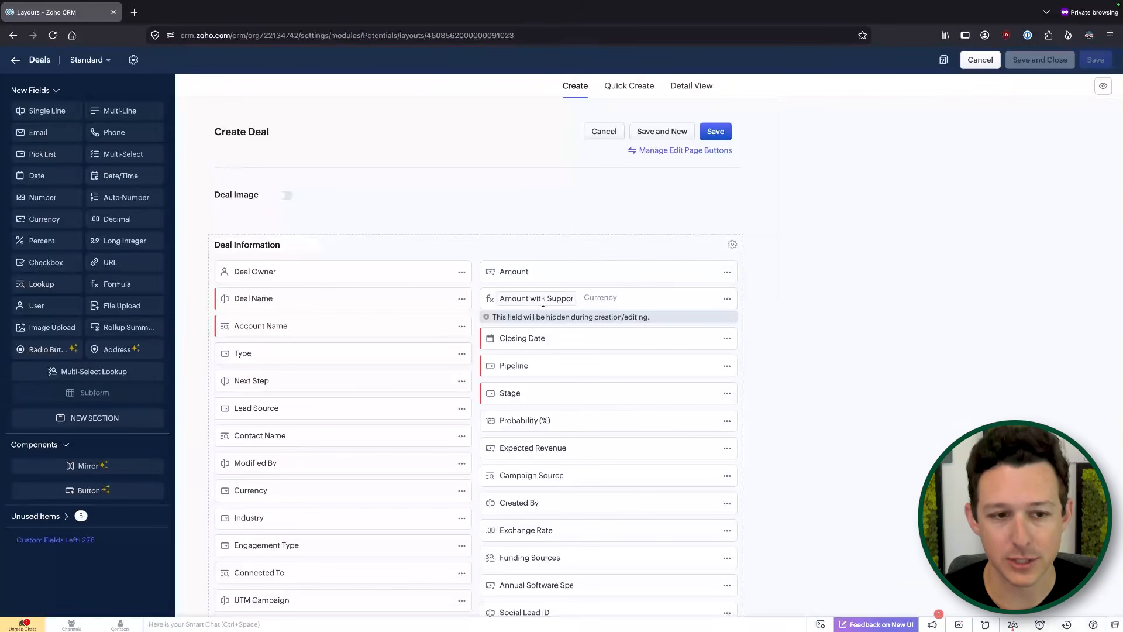
scroll(523, 226, "down", 3)
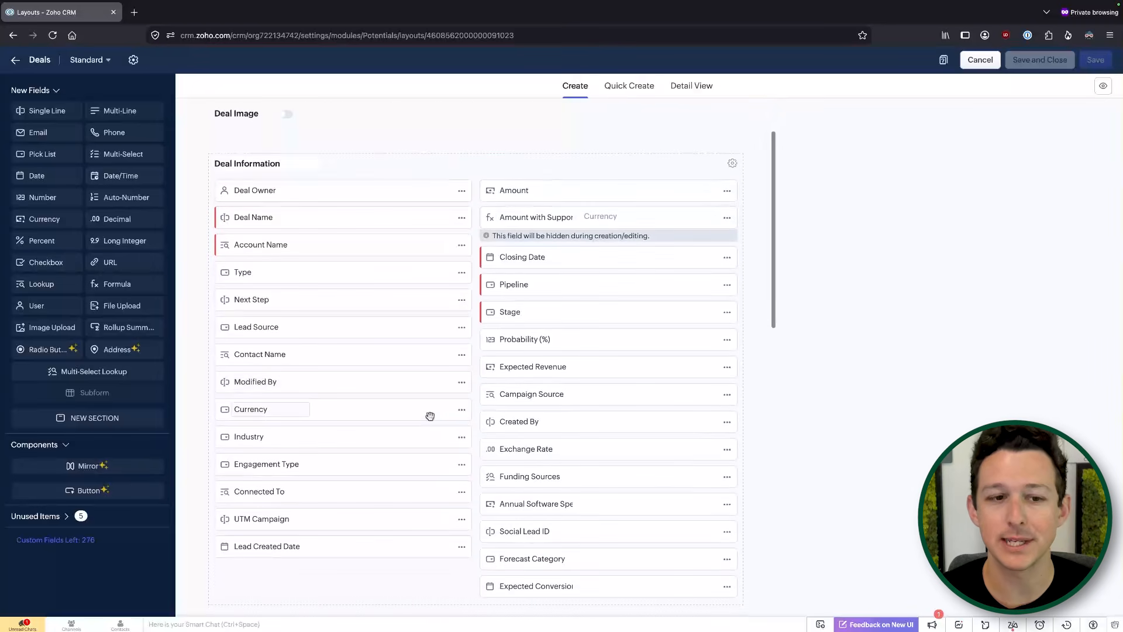
Step: View the pick list properties of the Type field in Deal Information and close them without changes
left_click(462, 272)
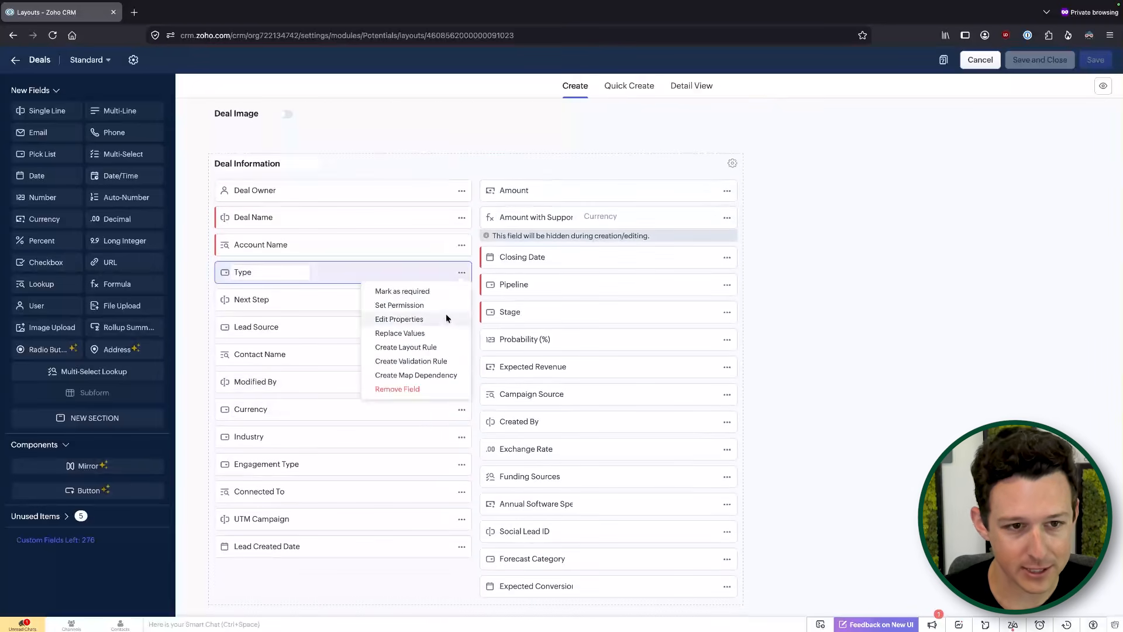
left_click(446, 318)
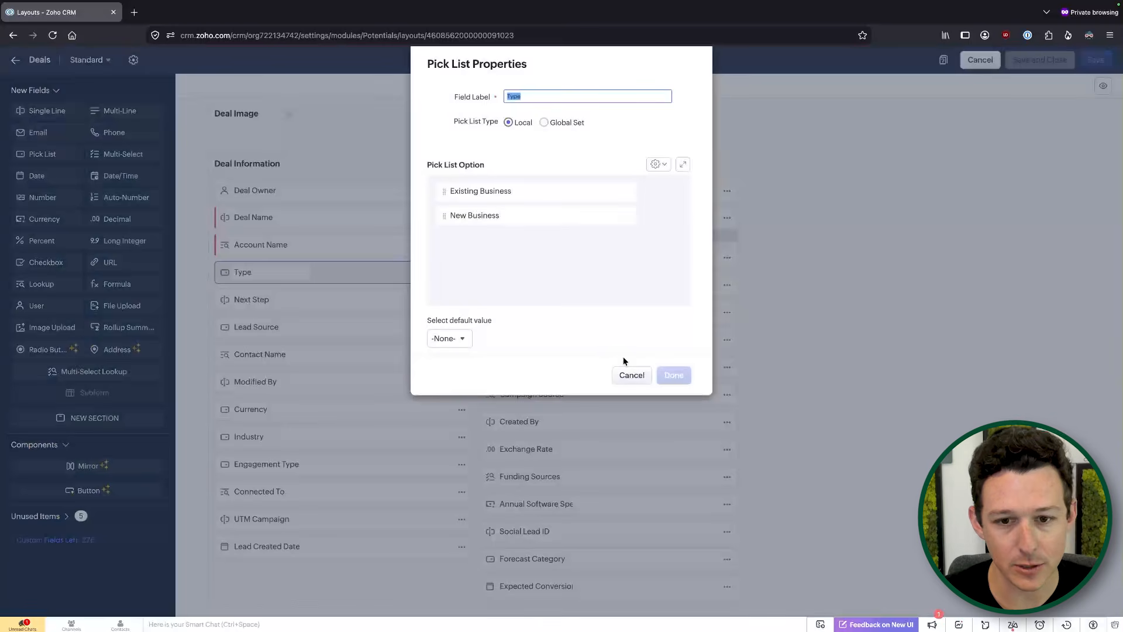
left_click(542, 94)
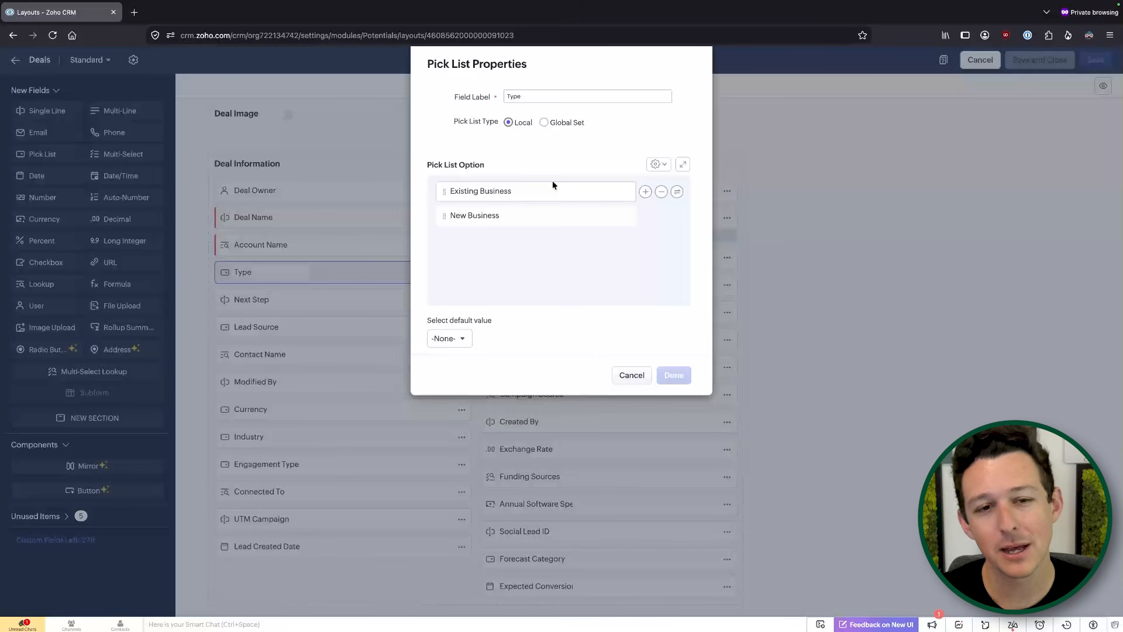
double_click(518, 190)
left_click(516, 170)
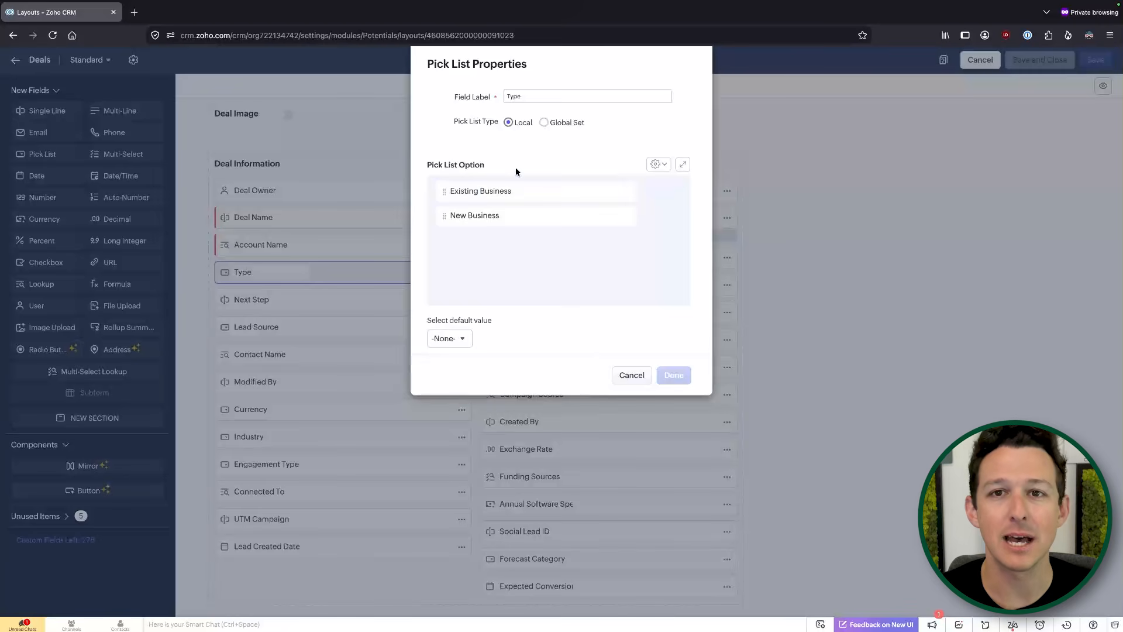
left_click(624, 375)
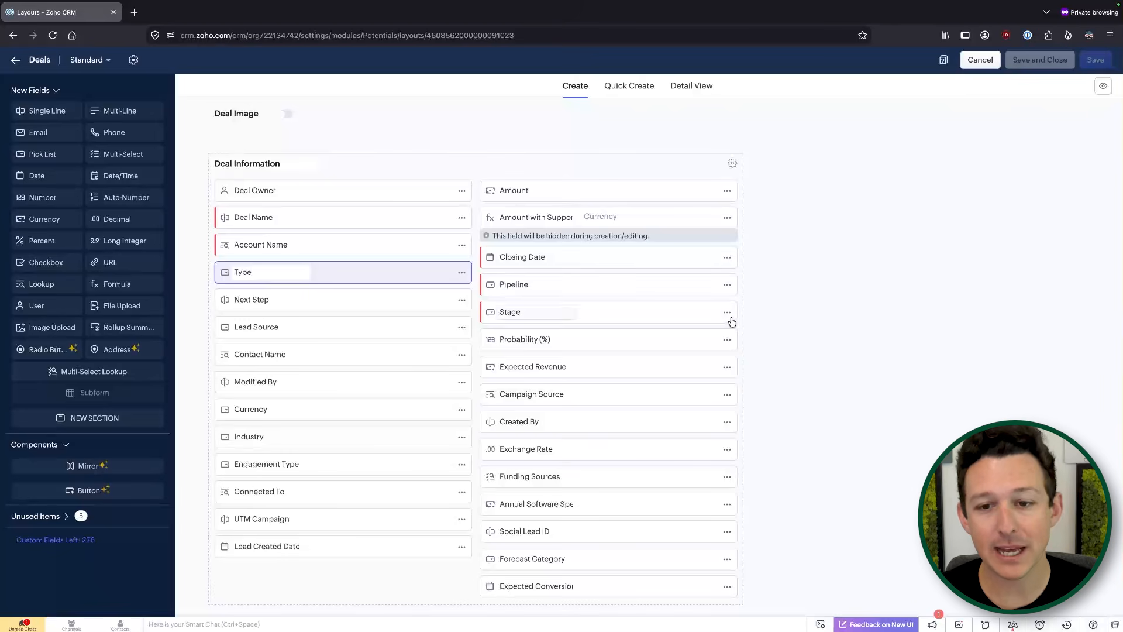
Step: View the available actions for the Stage field, including its layout rule, and leave the Deals layout editor without saving
left_click(727, 312)
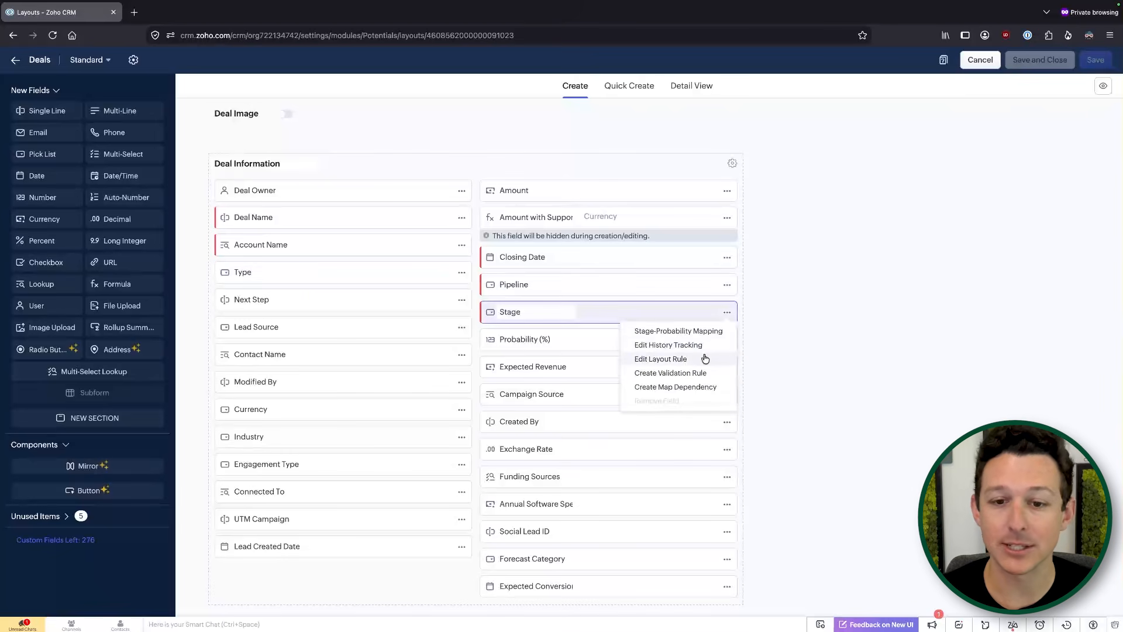
left_click(794, 363)
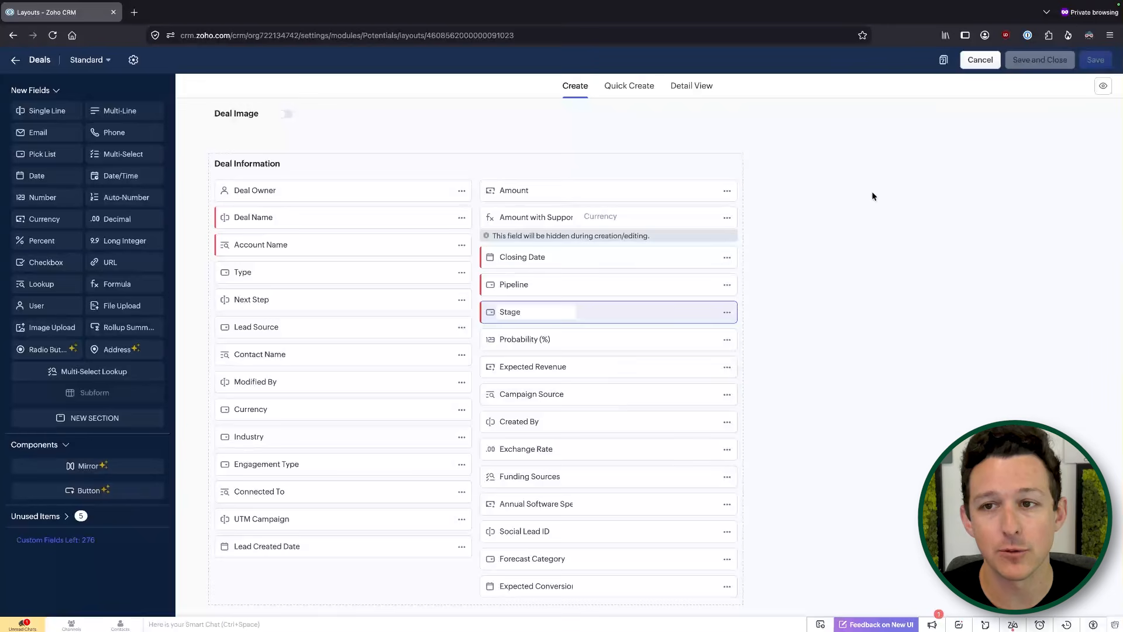
left_click(981, 61)
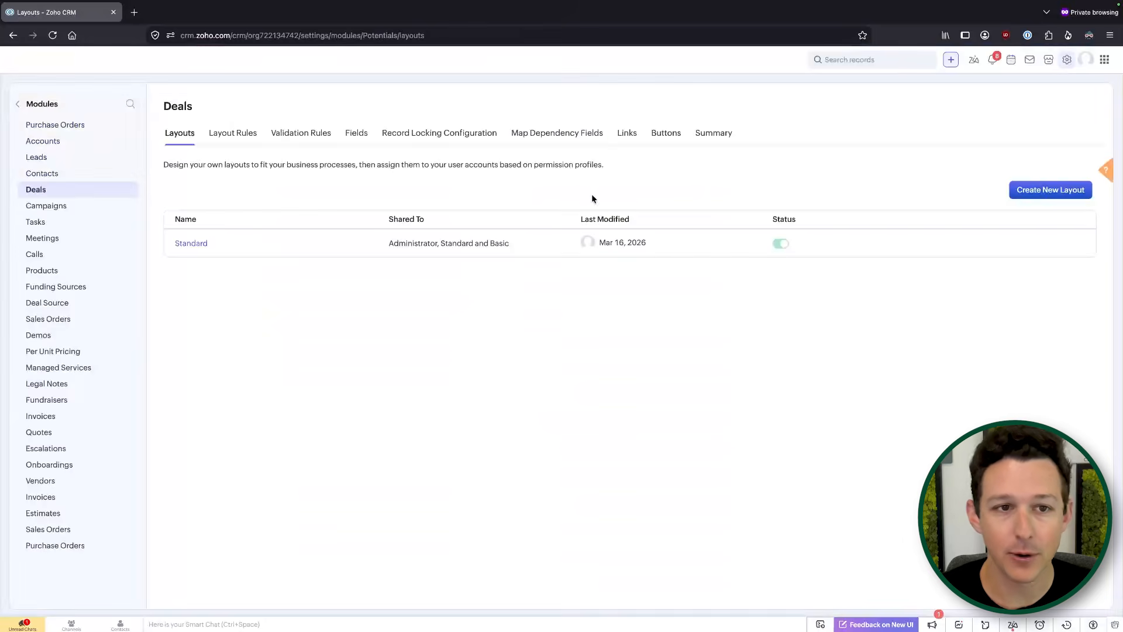